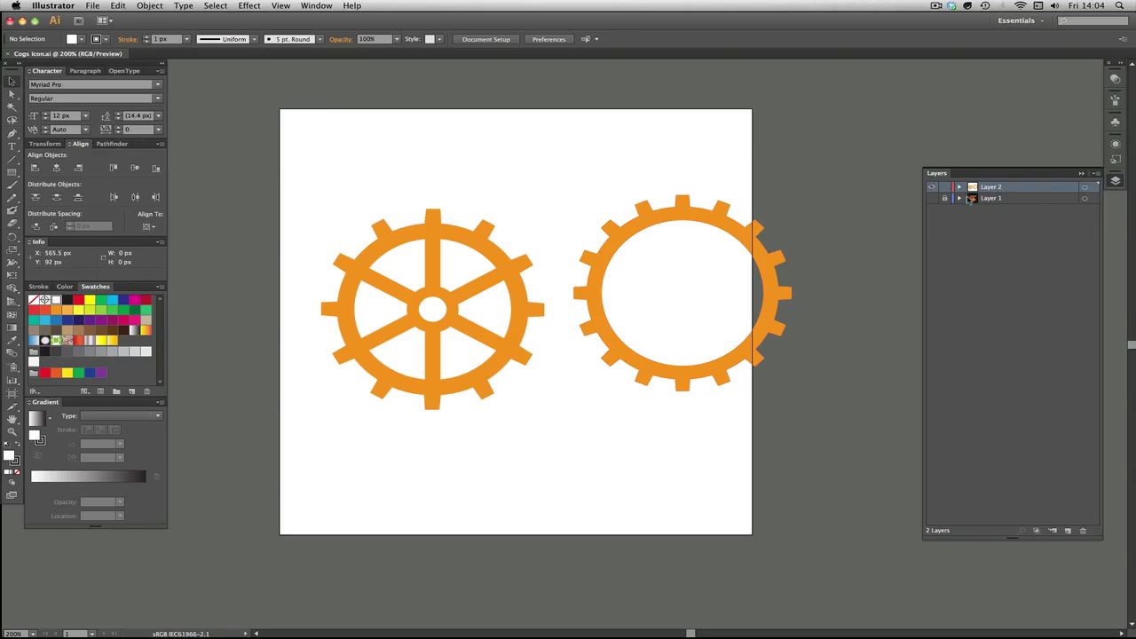
Step: Show Layer 1's reference NAME cog artwork and hide Layer 2's two orange cogs
click(932, 198)
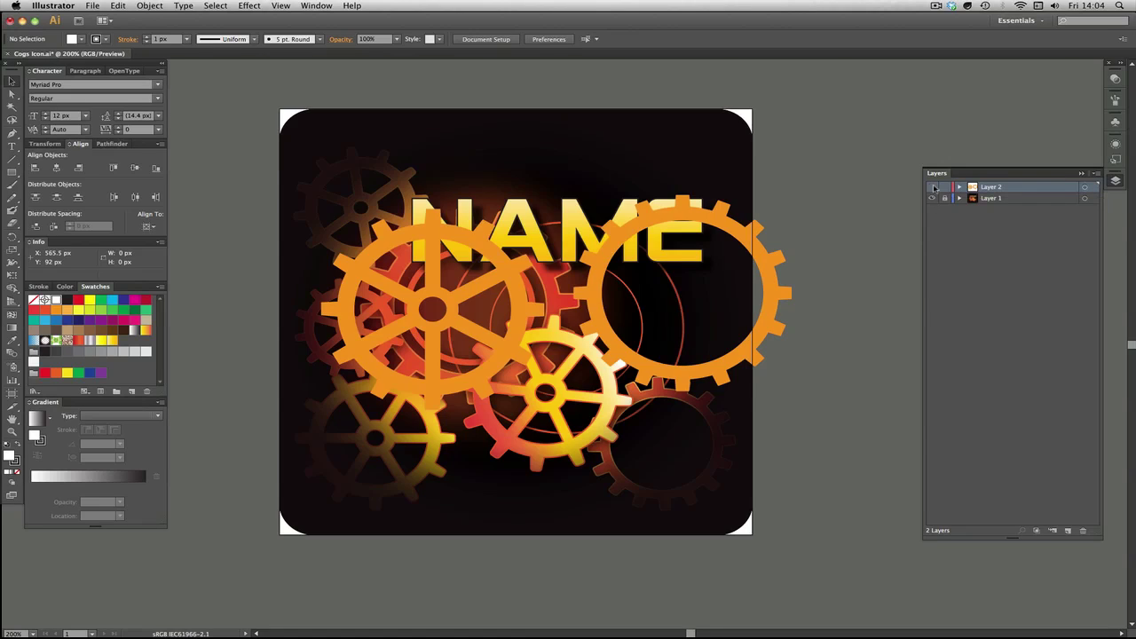
click(932, 186)
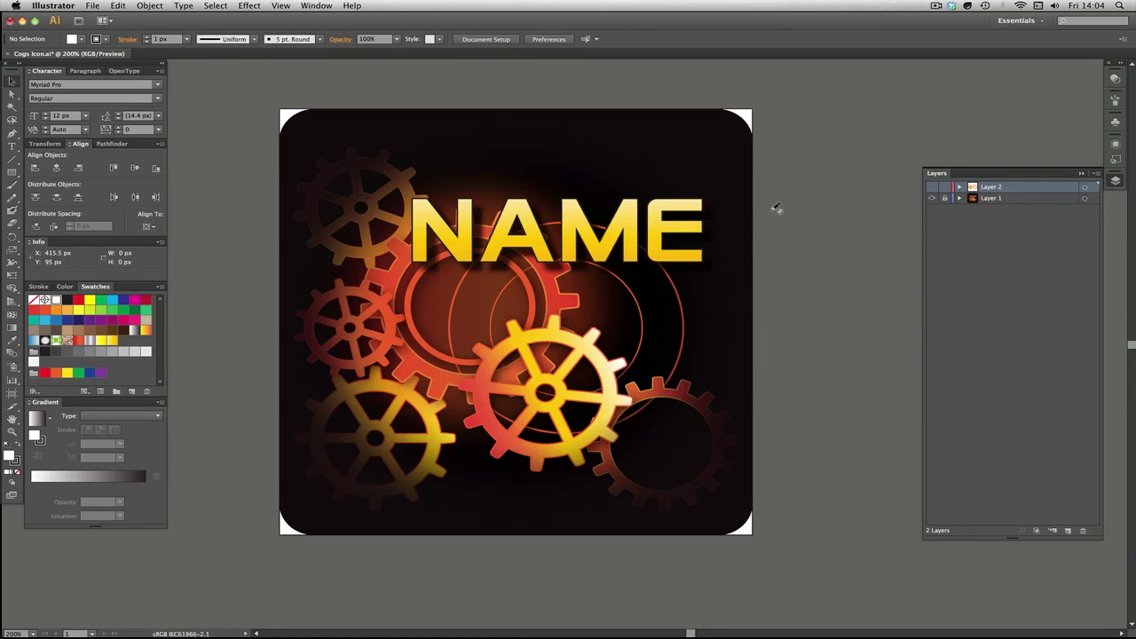
Step: Show the orange cogs again, hide the reference artwork, and make Layer 2 active
click(932, 186)
click(932, 198)
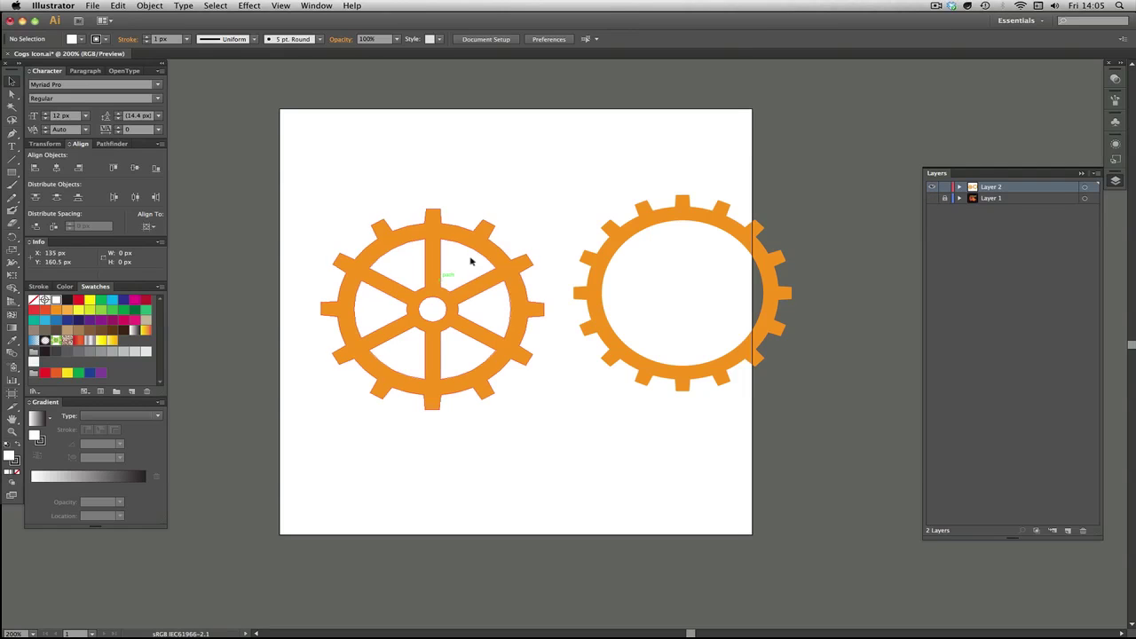
drag(482, 180, 560, 218)
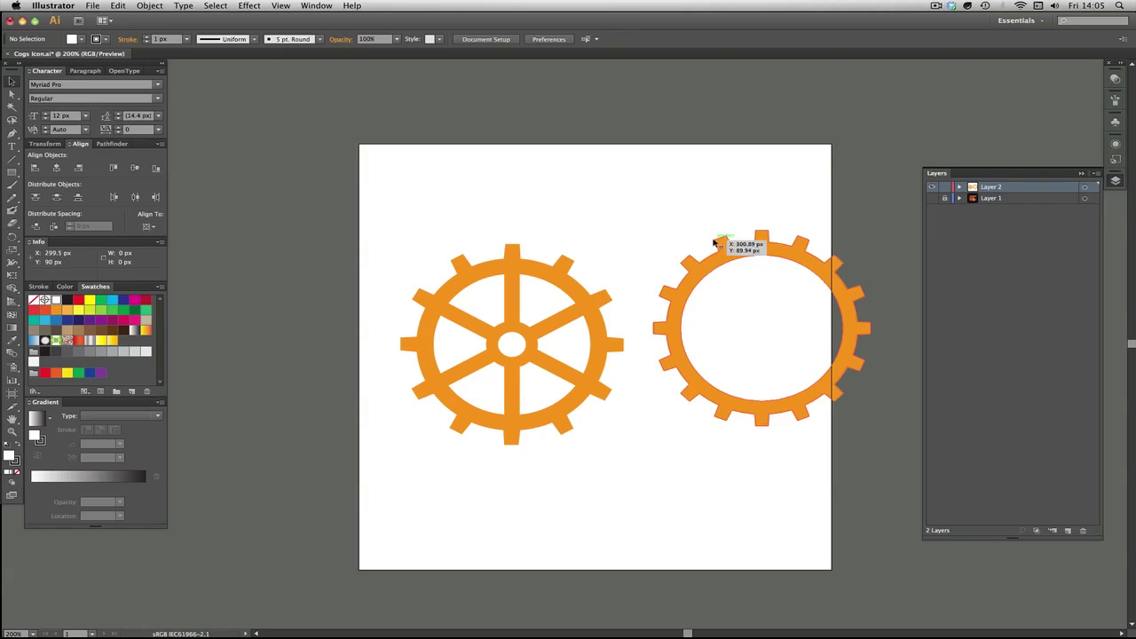
double_click(997, 188)
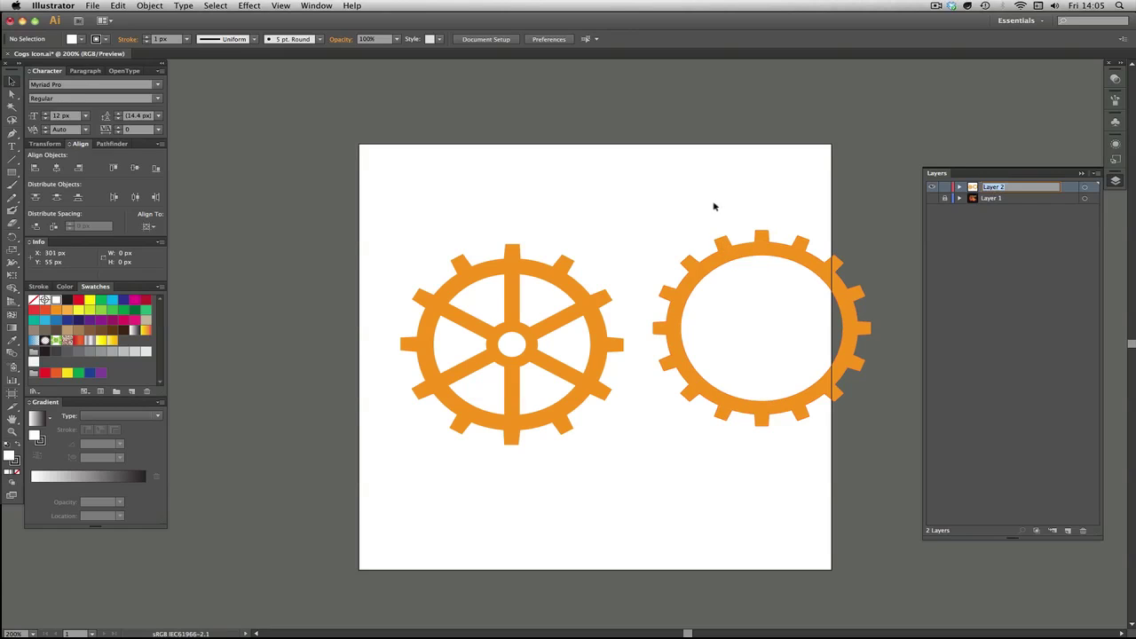
click(1019, 199)
click(1011, 188)
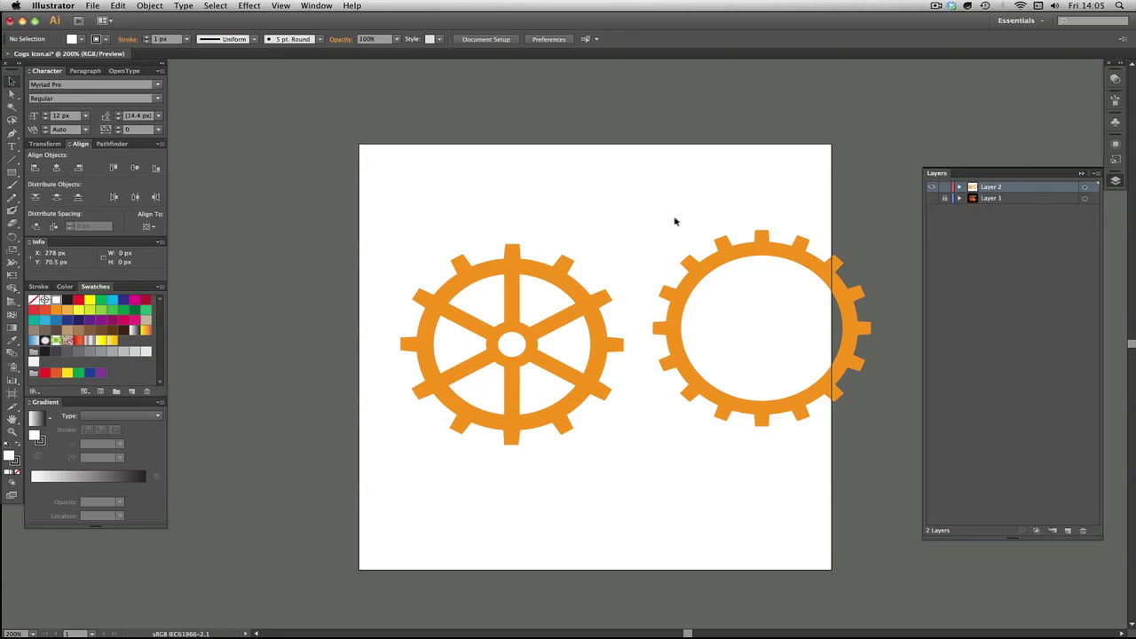
drag(671, 193, 637, 208)
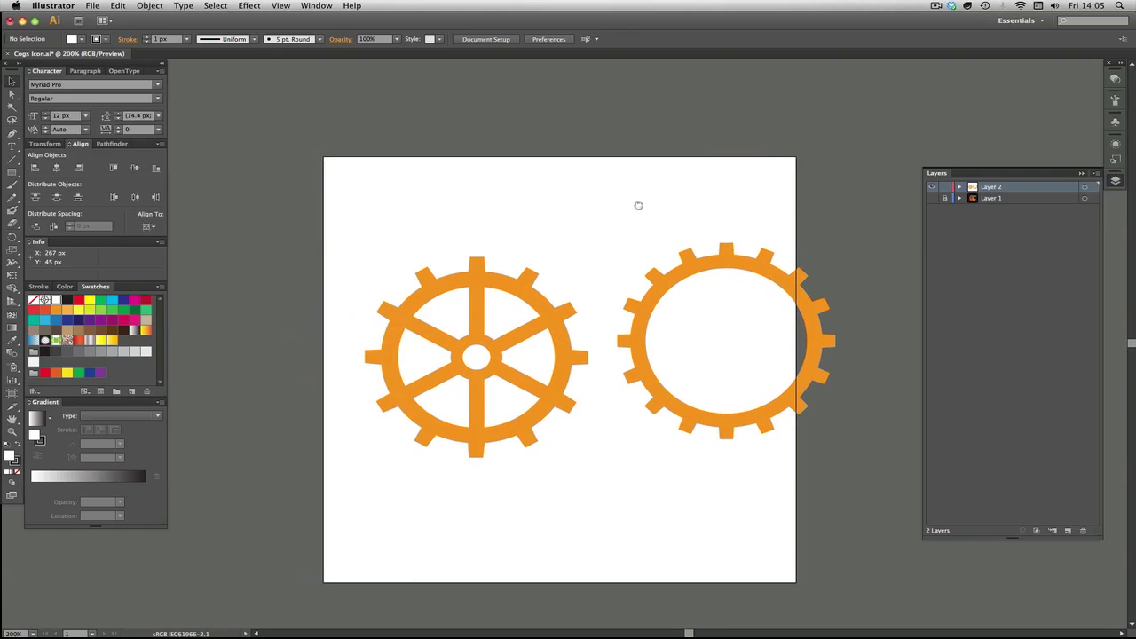
Step: Select the left cog and open the Gradients > Brights swatch library
click(512, 285)
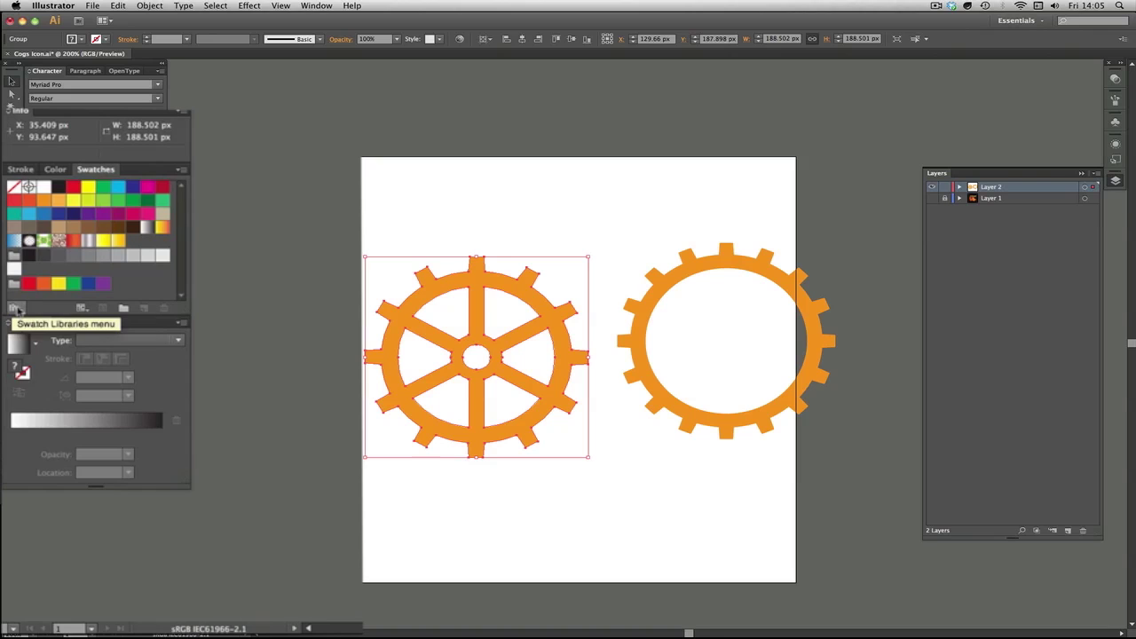
click(15, 308)
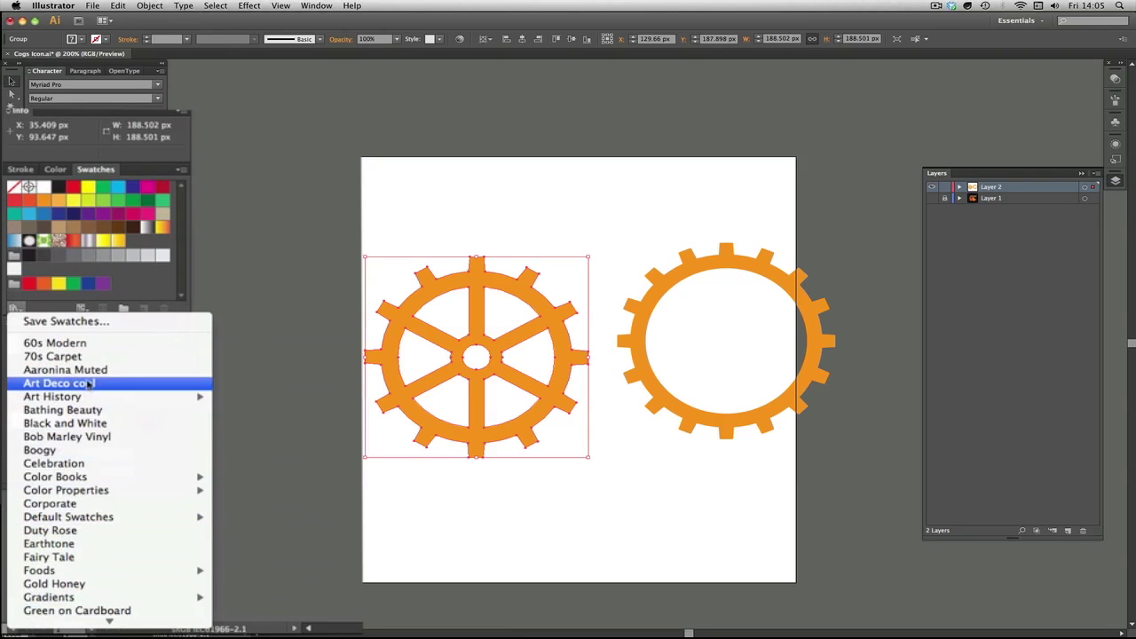
scroll(120, 609, down, 10)
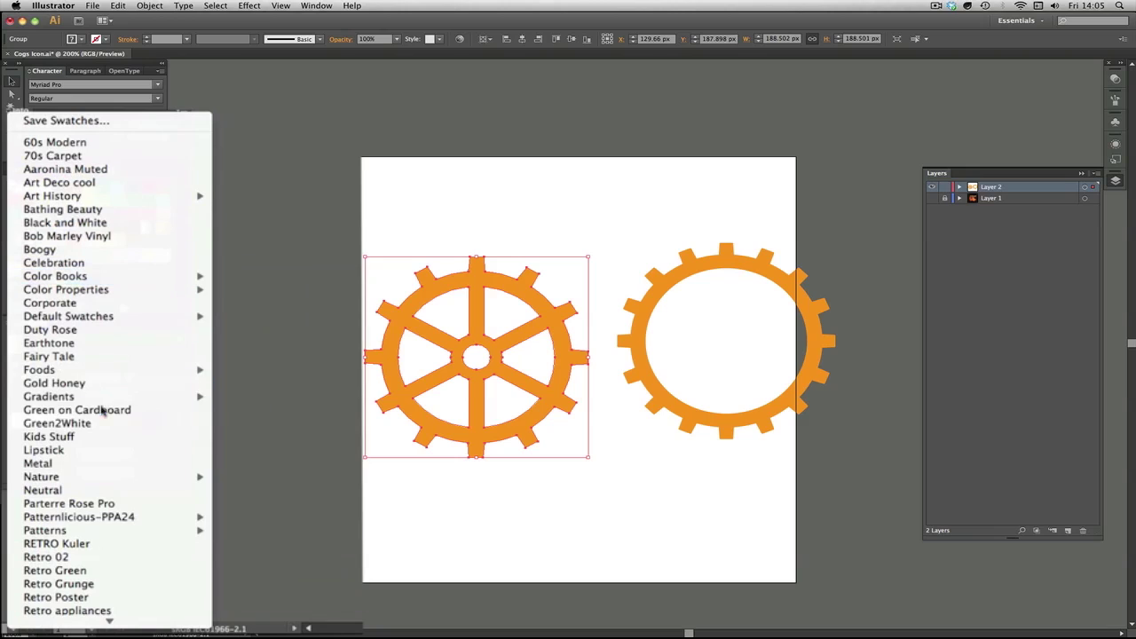
mouse_move(101, 400)
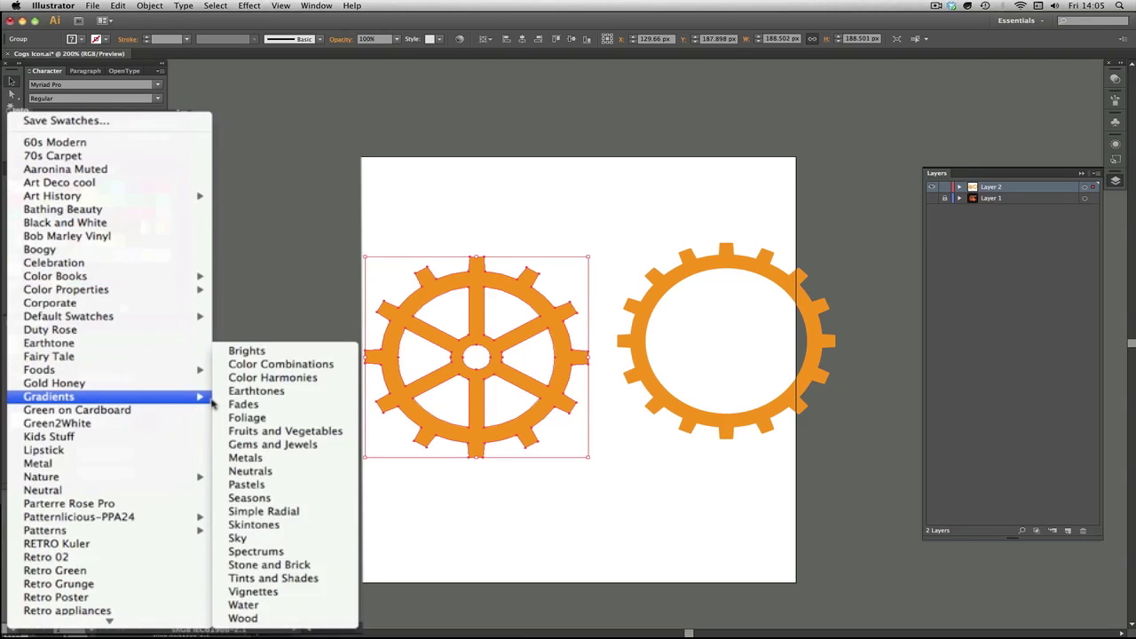
click(249, 353)
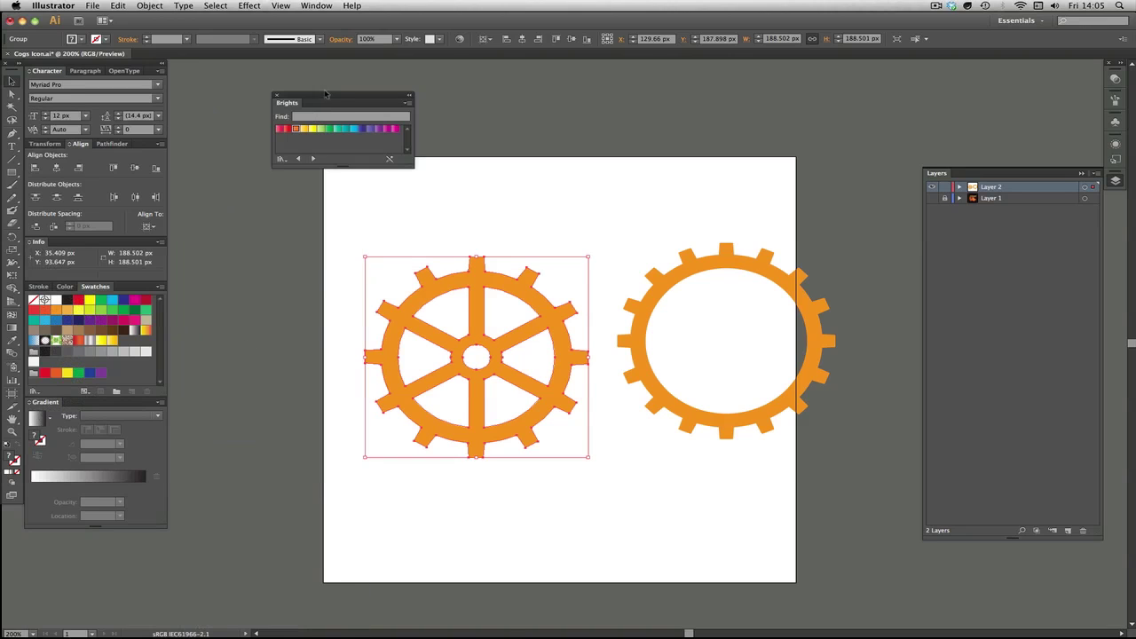
Step: Switch the library to Color Combinations and fill the left cog with its yellow-to-red gradient
drag(328, 95, 278, 130)
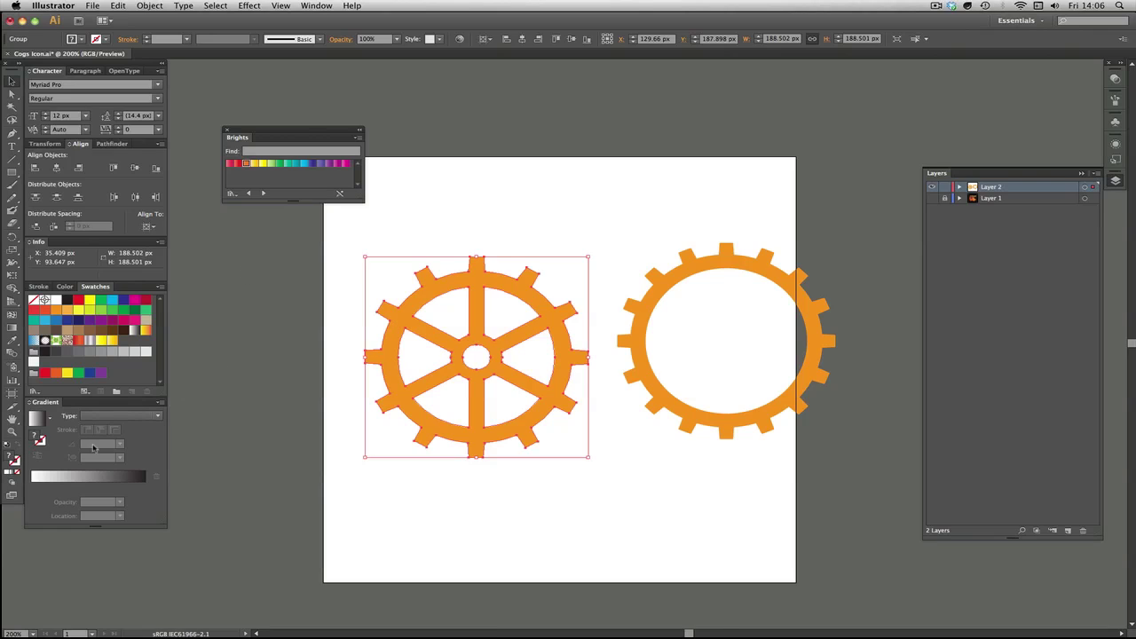
click(255, 196)
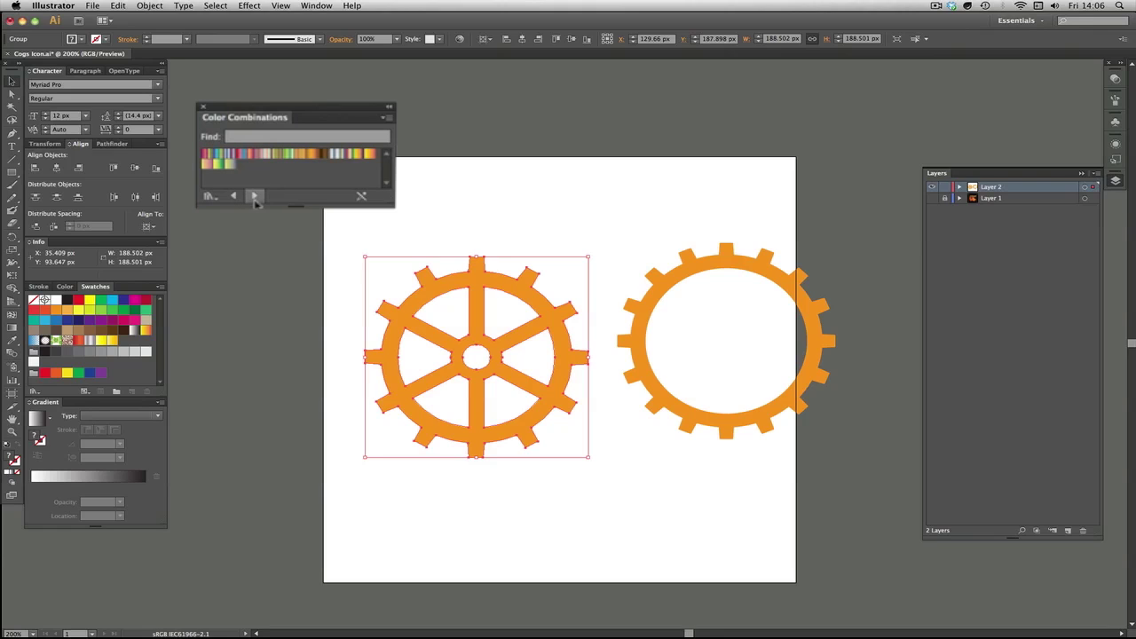
click(370, 157)
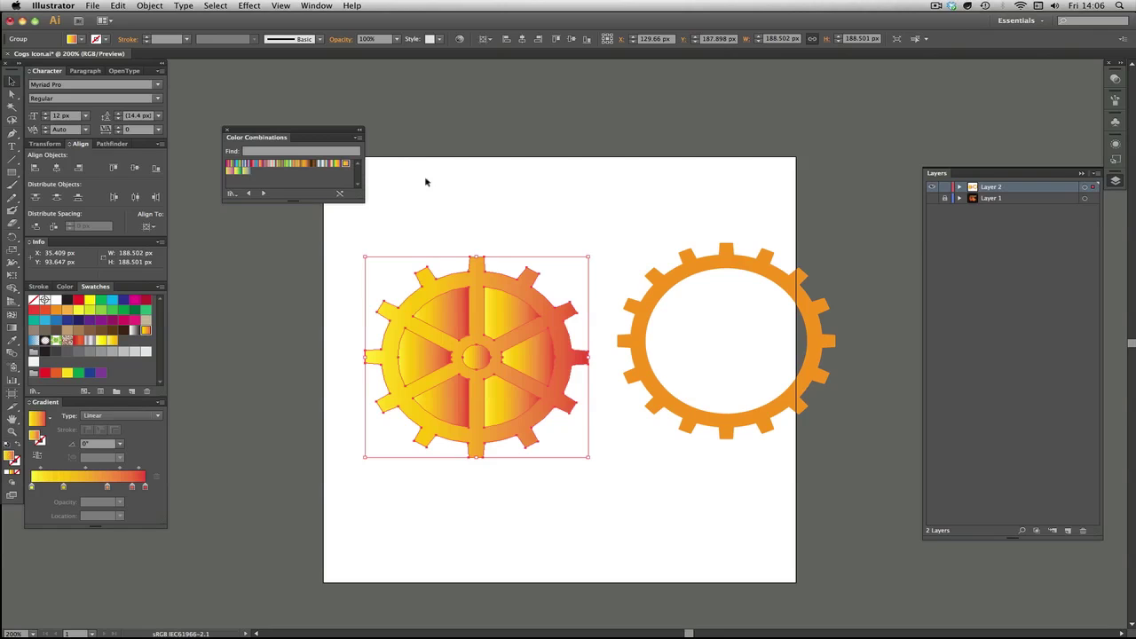
click(456, 193)
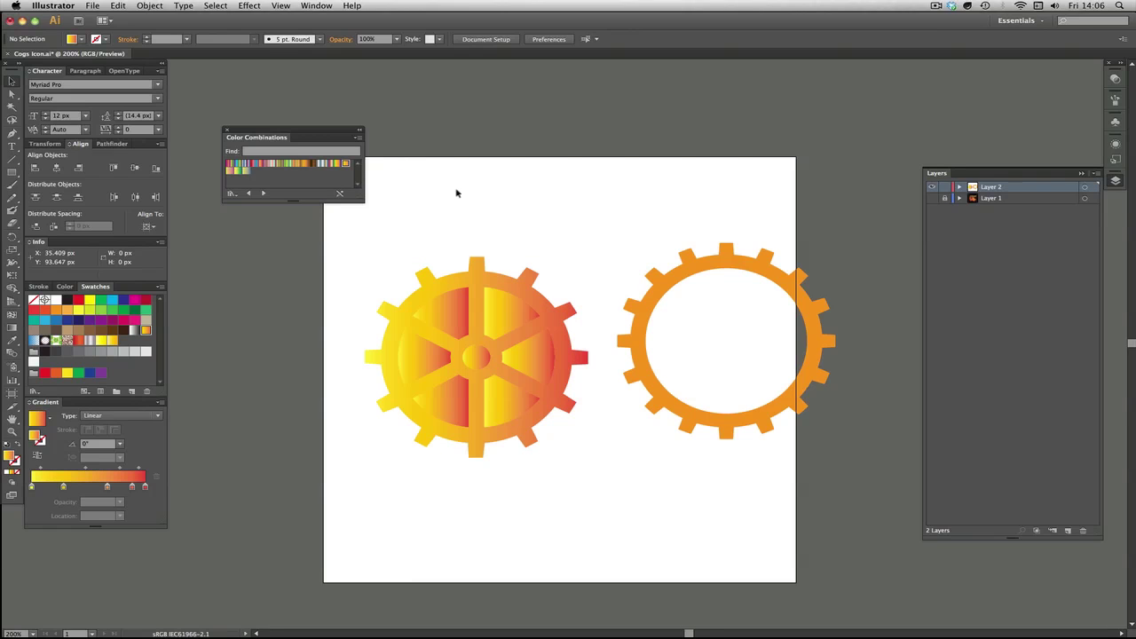
Step: Delete the five filled wedges and the centre disc from the left cog using Direct Selection
key(a)
click(445, 310)
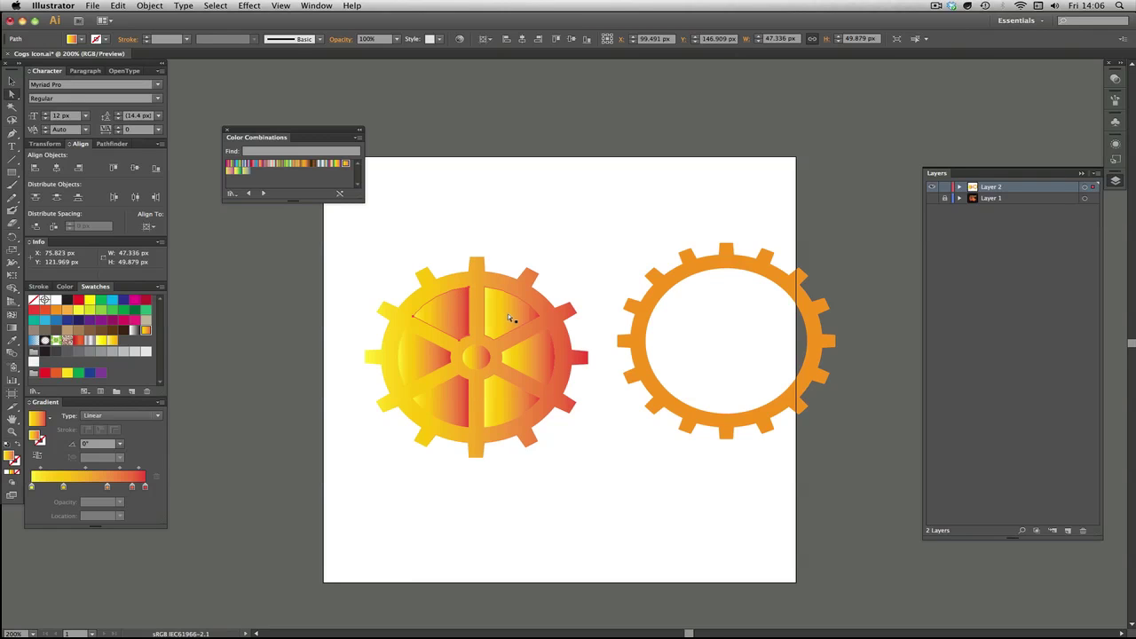
shift+click(511, 318)
shift+click(515, 405)
shift+click(438, 405)
shift+click(427, 366)
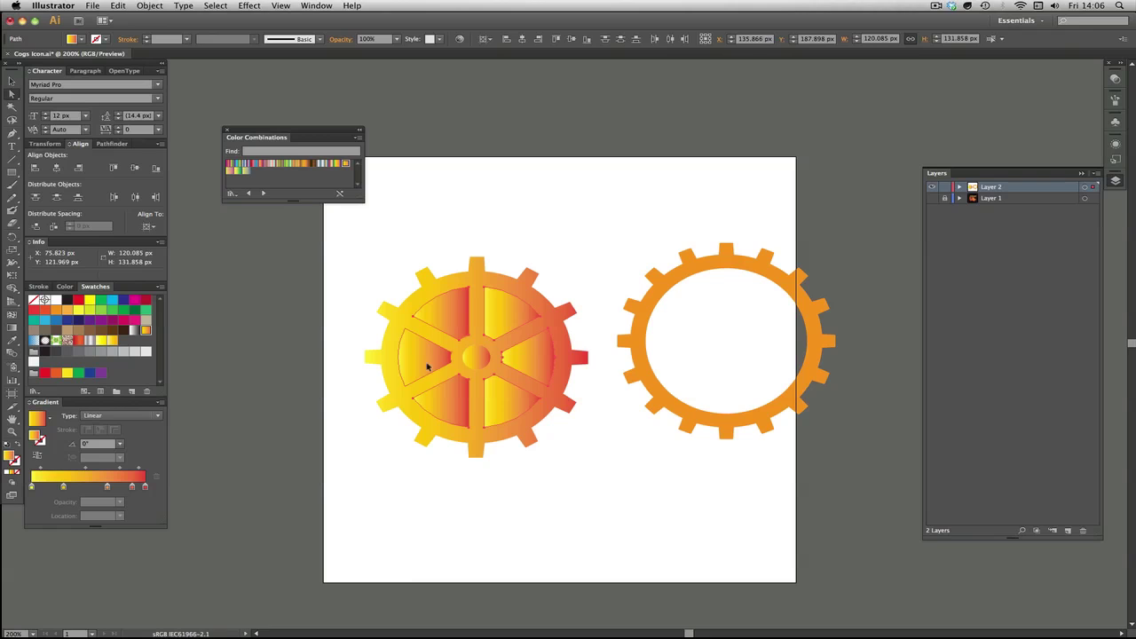
shift+click(477, 358)
key(Delete)
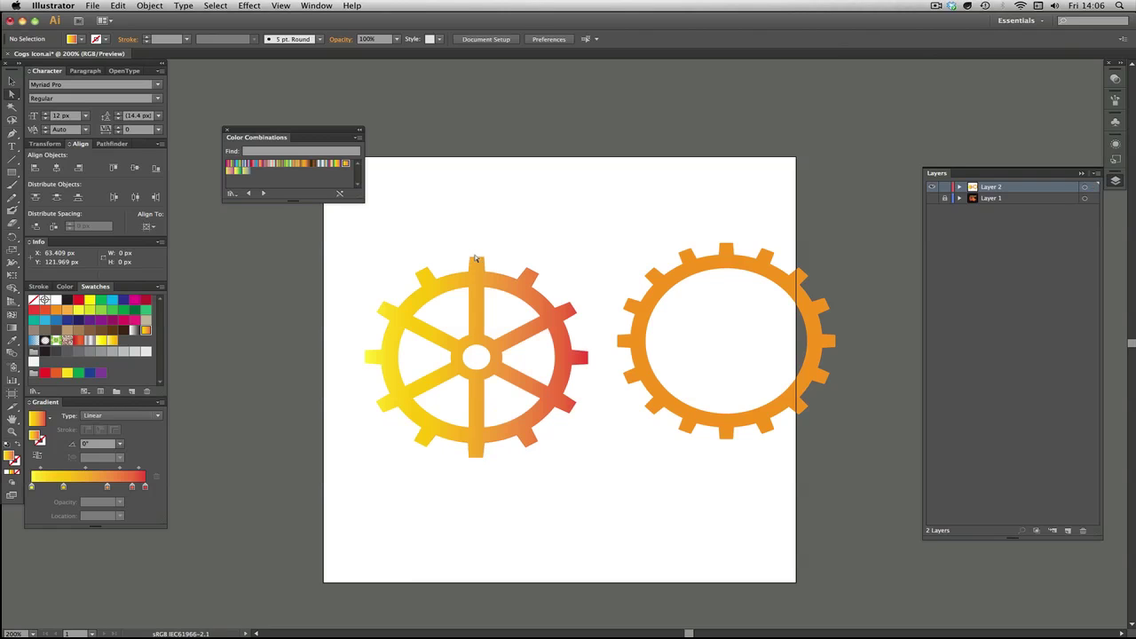
drag(521, 231, 472, 244)
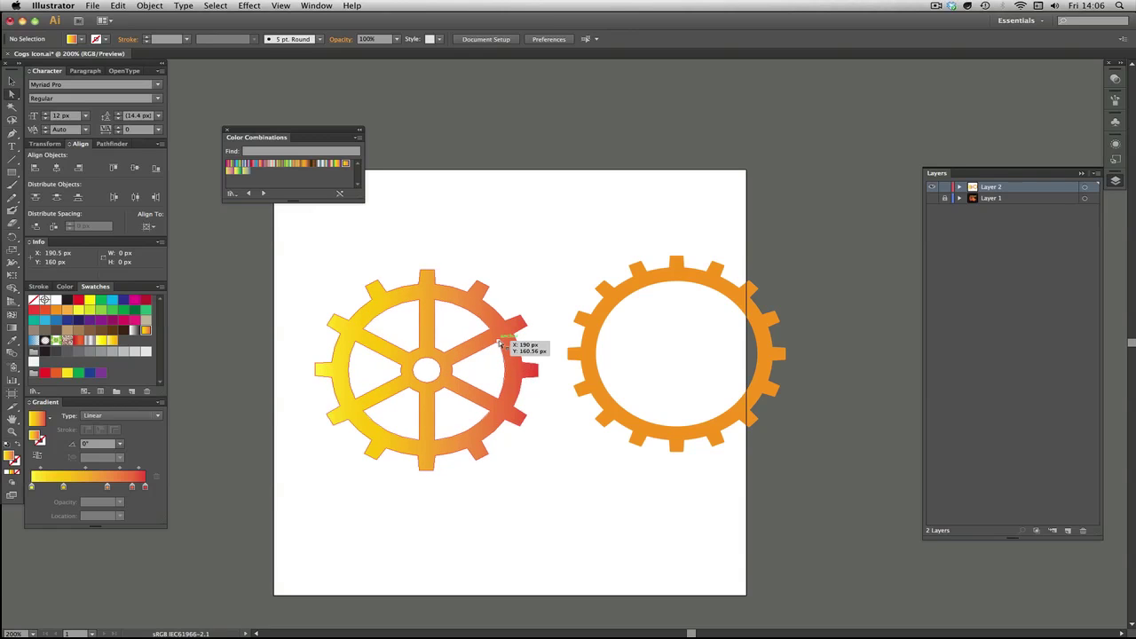
Step: Drag the Gradient tool diagonally across the left cog, red lower-left to yellow upper-right
click(337, 373)
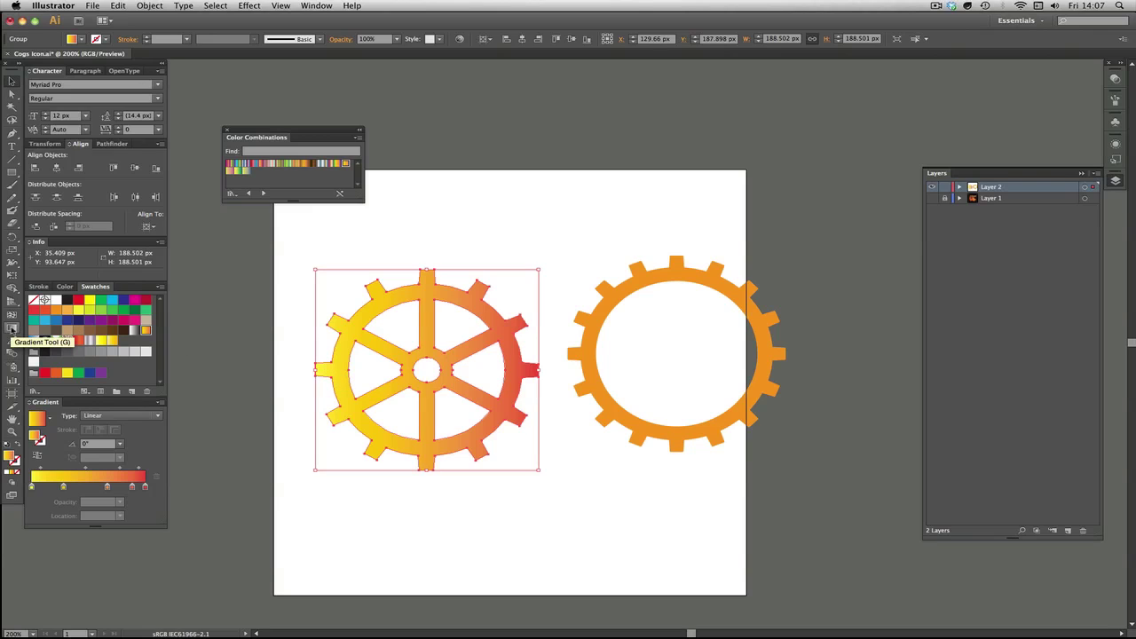
click(13, 330)
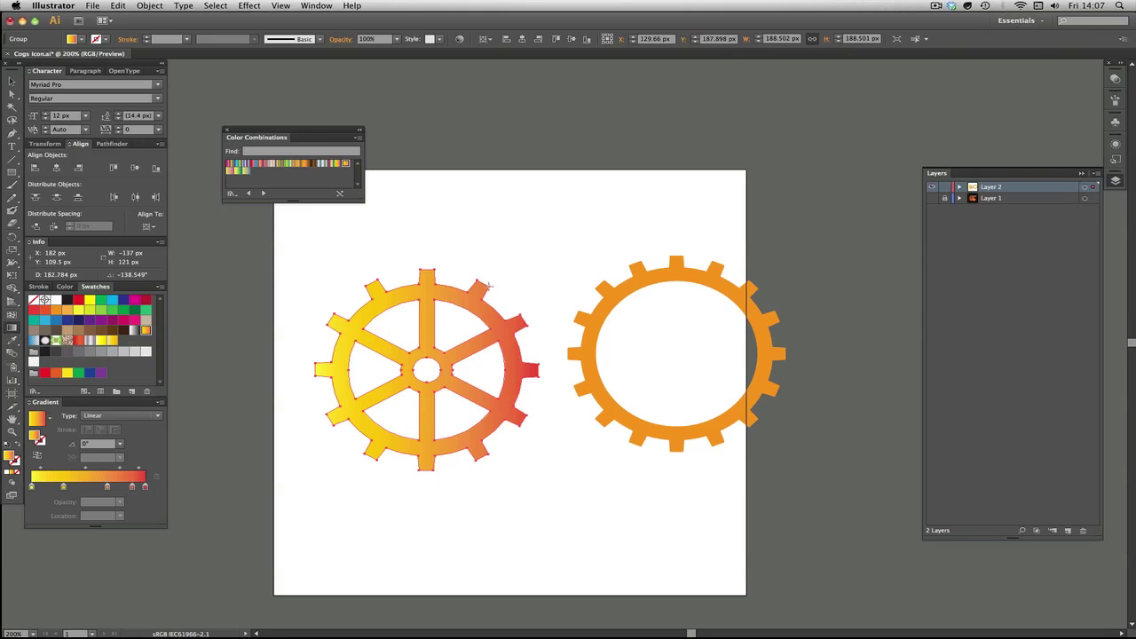
drag(509, 301, 334, 425)
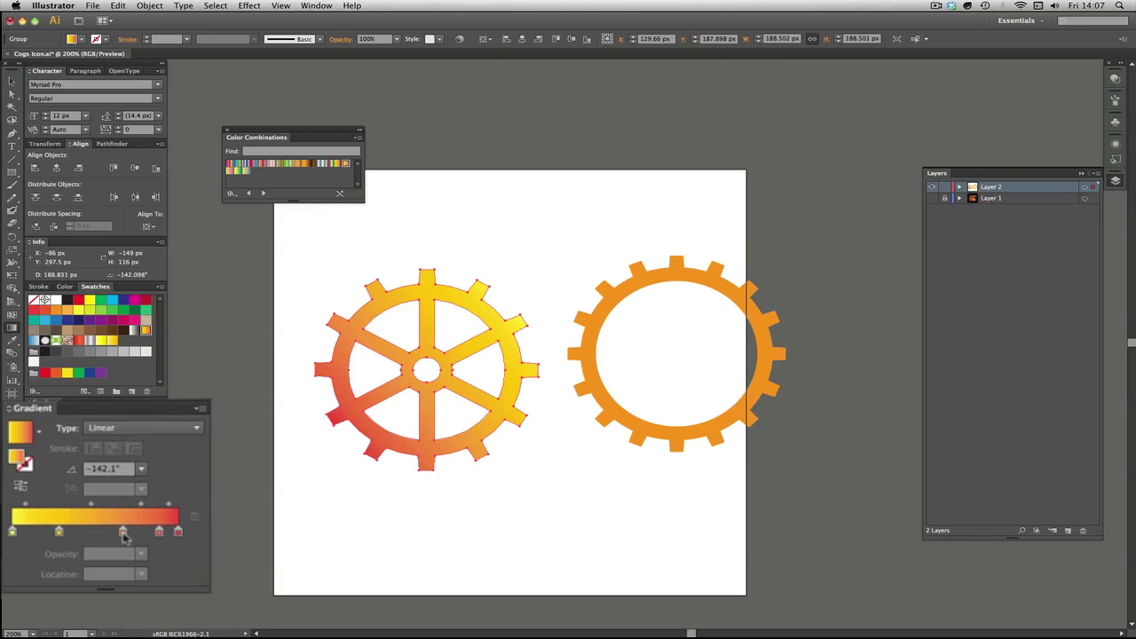
Step: Adjust the gradient stops, moving a middle stop left and removing an added stop
mouse_move(123, 533)
mouse_down()
mouse_move(102, 534)
mouse_move(121, 533)
mouse_up()
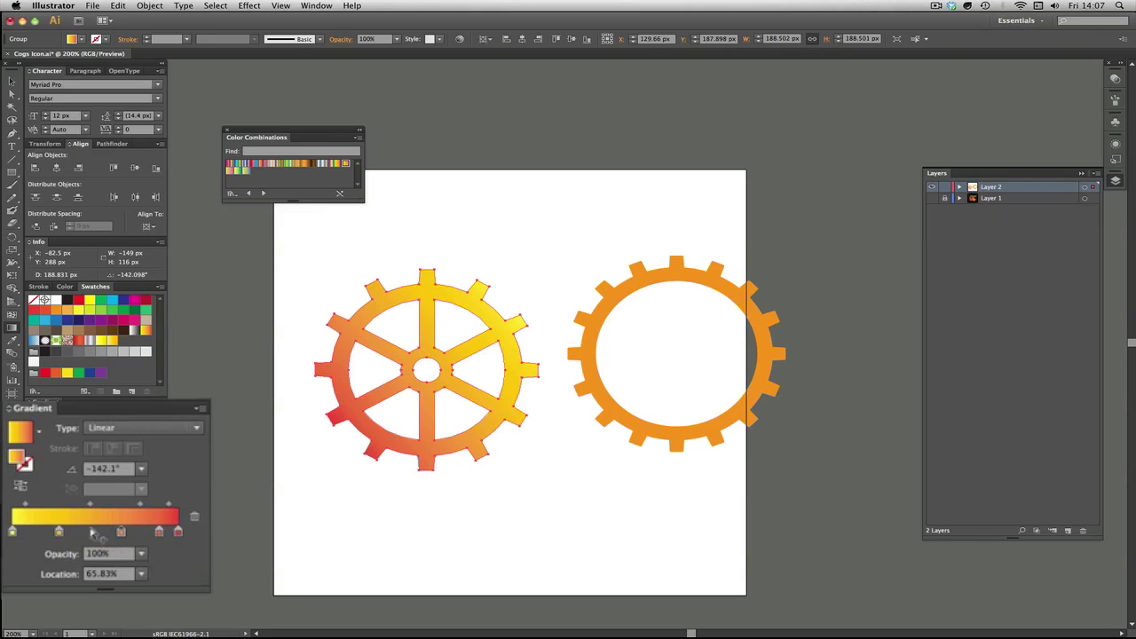
click(92, 533)
drag(91, 531, 98, 550)
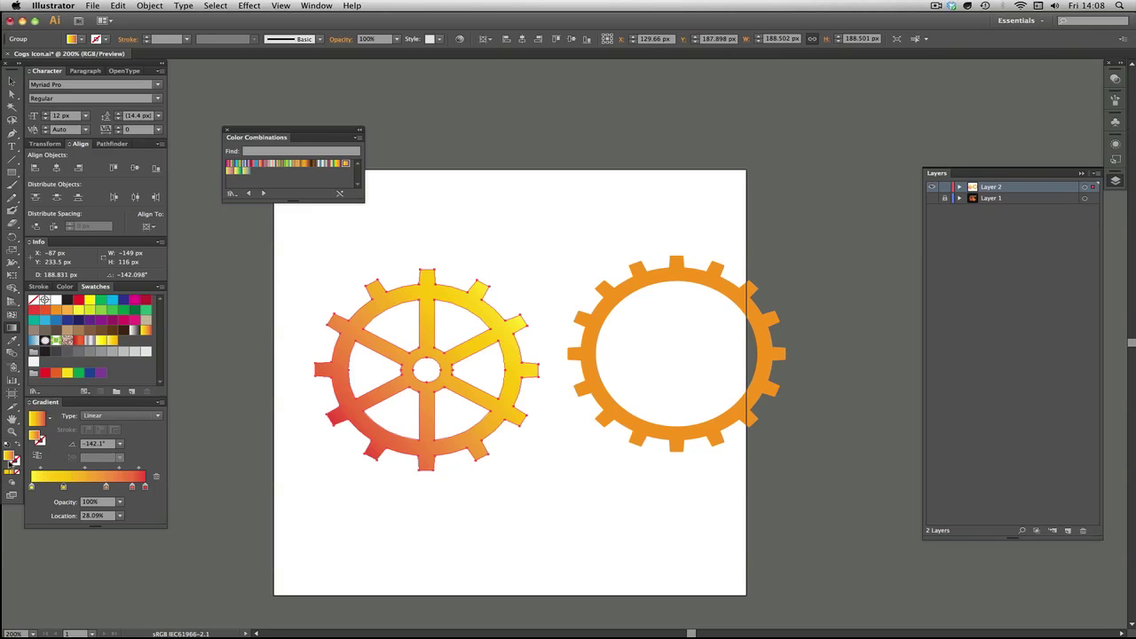
Step: Give the left cog an orange outline with round joins and re-angle its gradient red lower-left
click(14, 463)
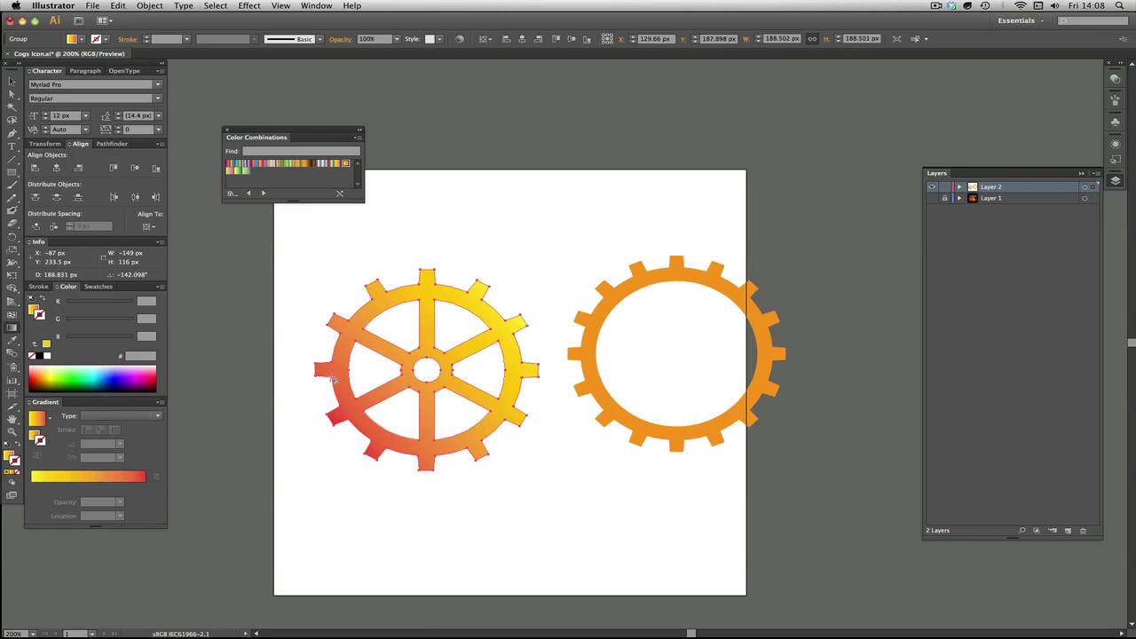
click(95, 286)
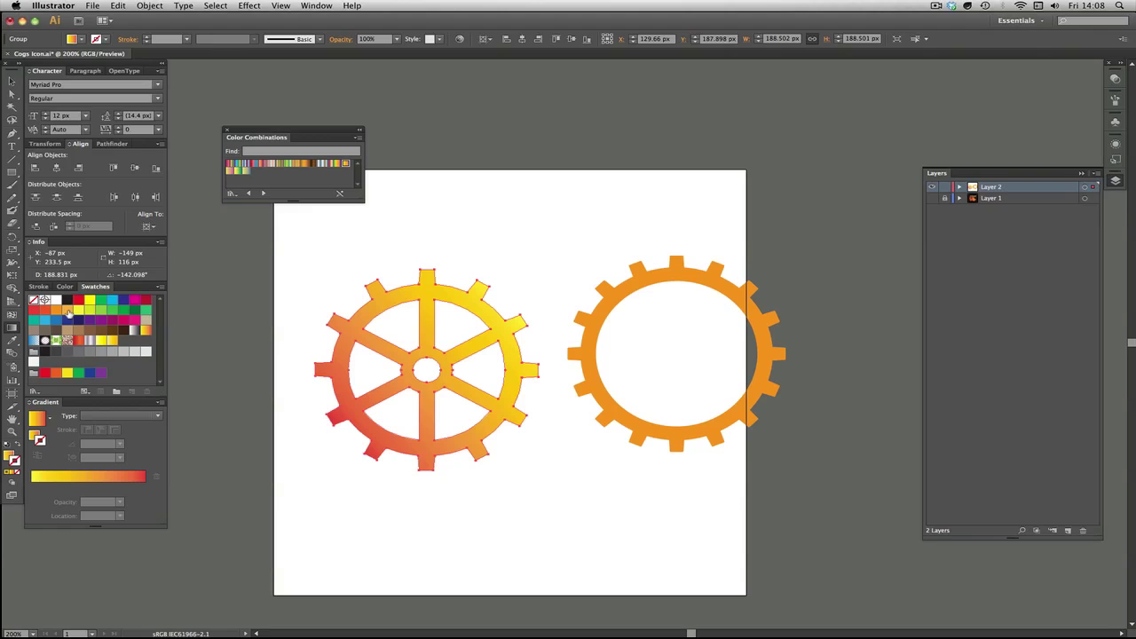
click(68, 311)
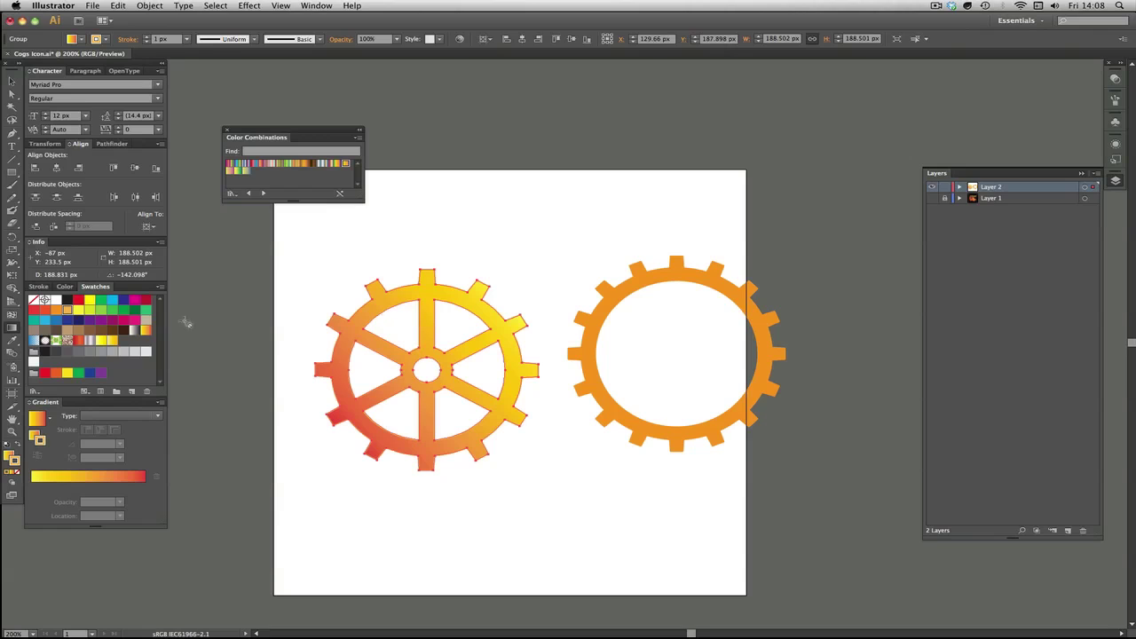
click(40, 287)
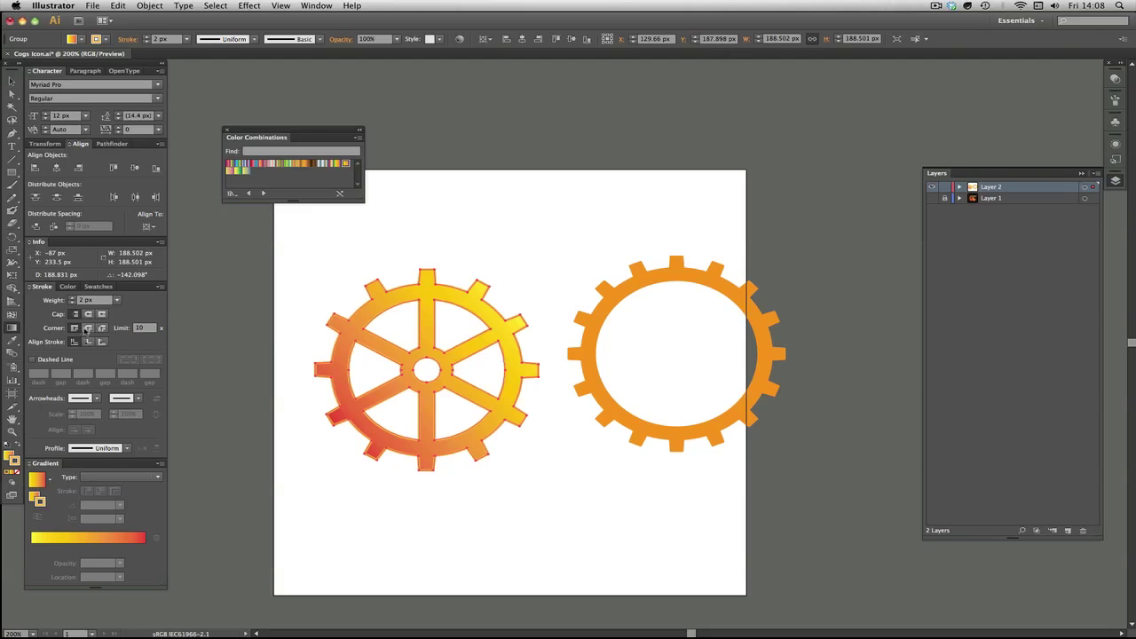
click(88, 328)
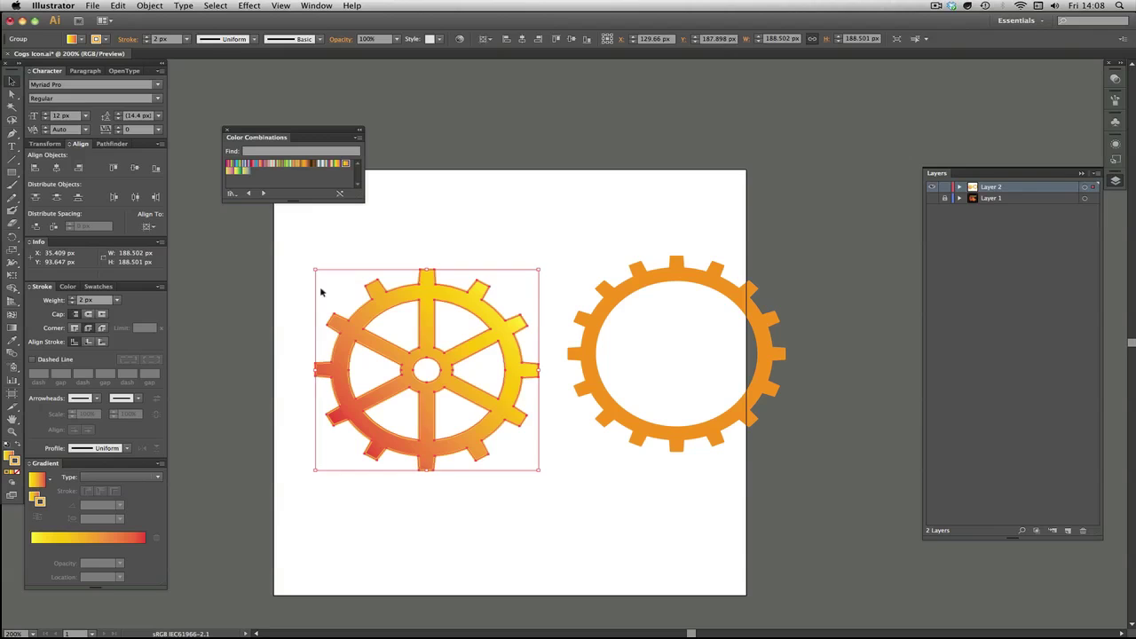
click(292, 292)
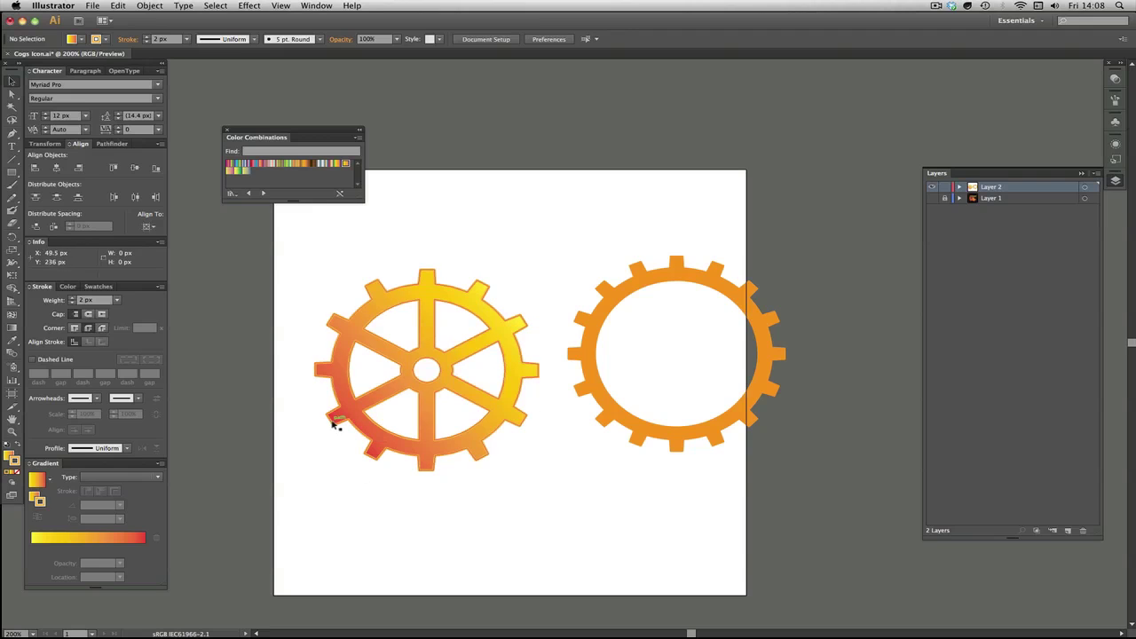
drag(333, 422, 526, 328)
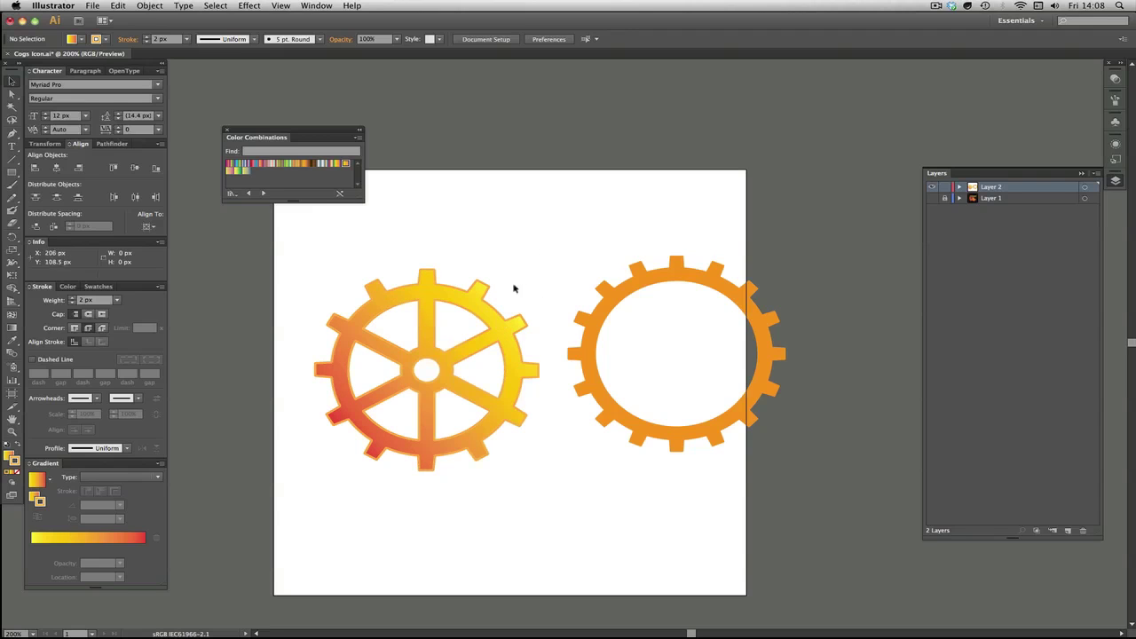
Step: Duplicate the cog above the artboard and fill the copy with a red-orange Color Harmonies gradient
drag(539, 213, 629, 323)
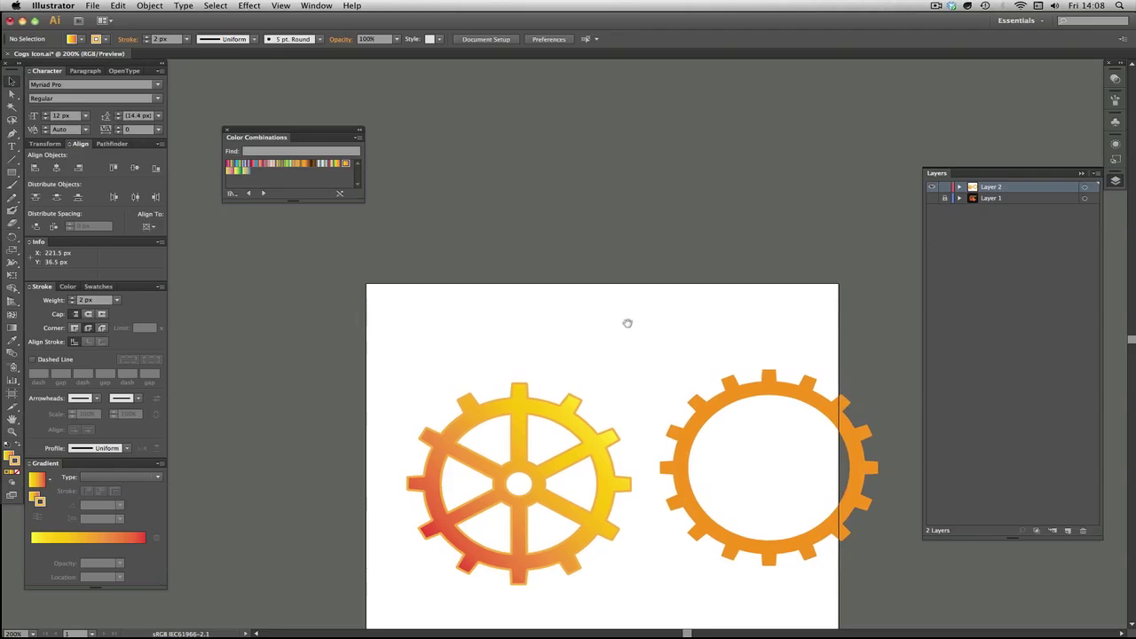
drag(547, 371, 552, 180)
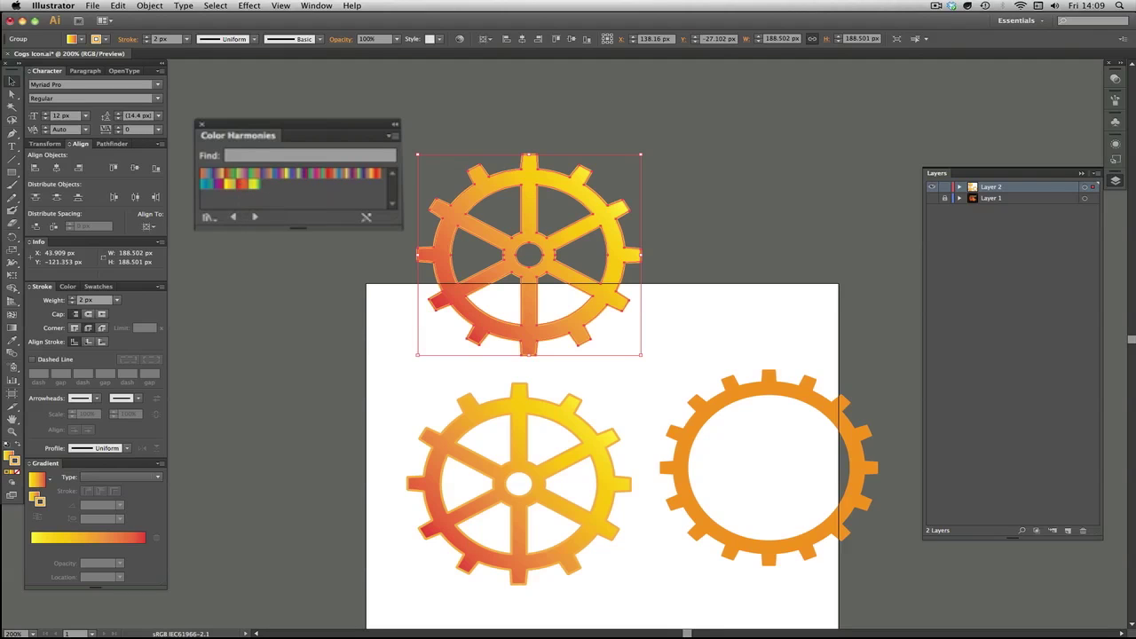
click(7, 455)
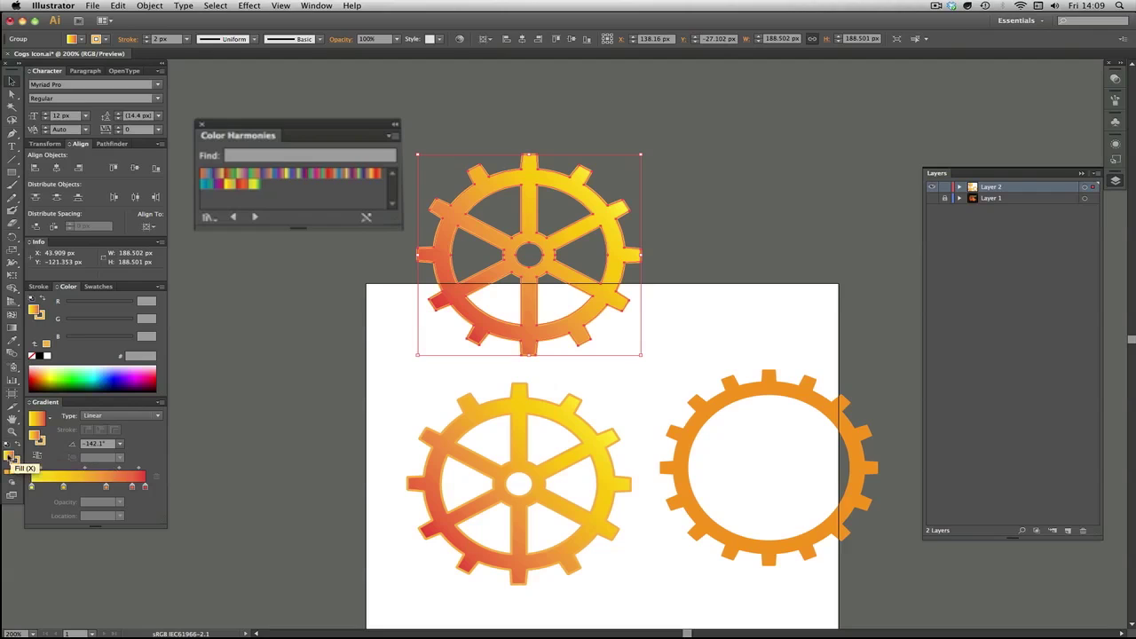
click(238, 184)
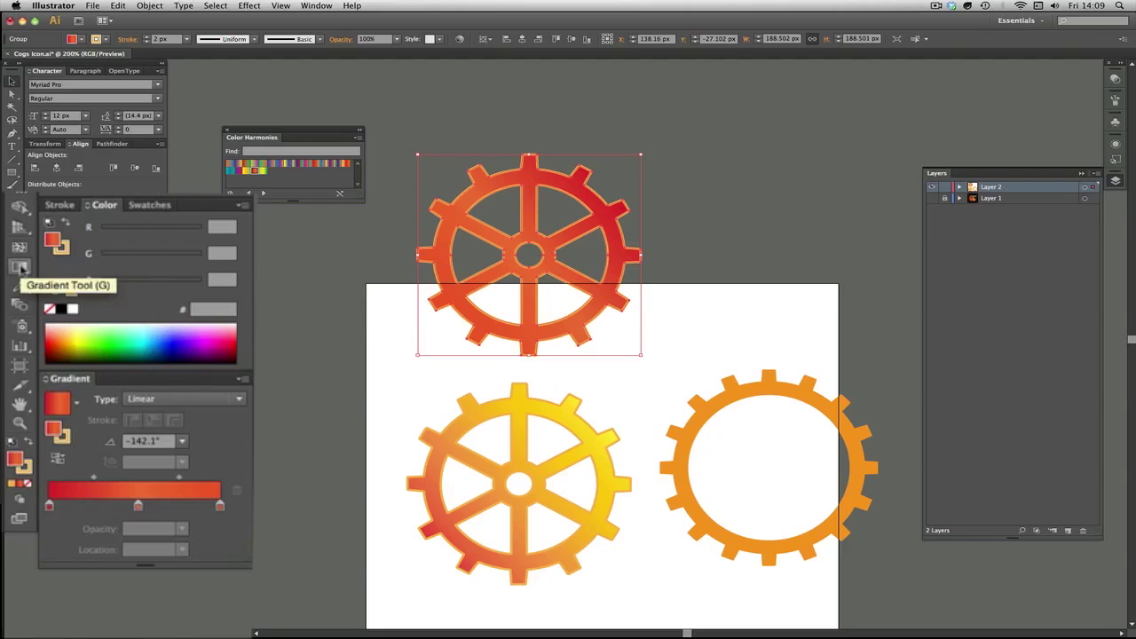
Step: Reverse the top cog's gradient and raise the right end stop's green to 56 (#F08A23)
click(21, 269)
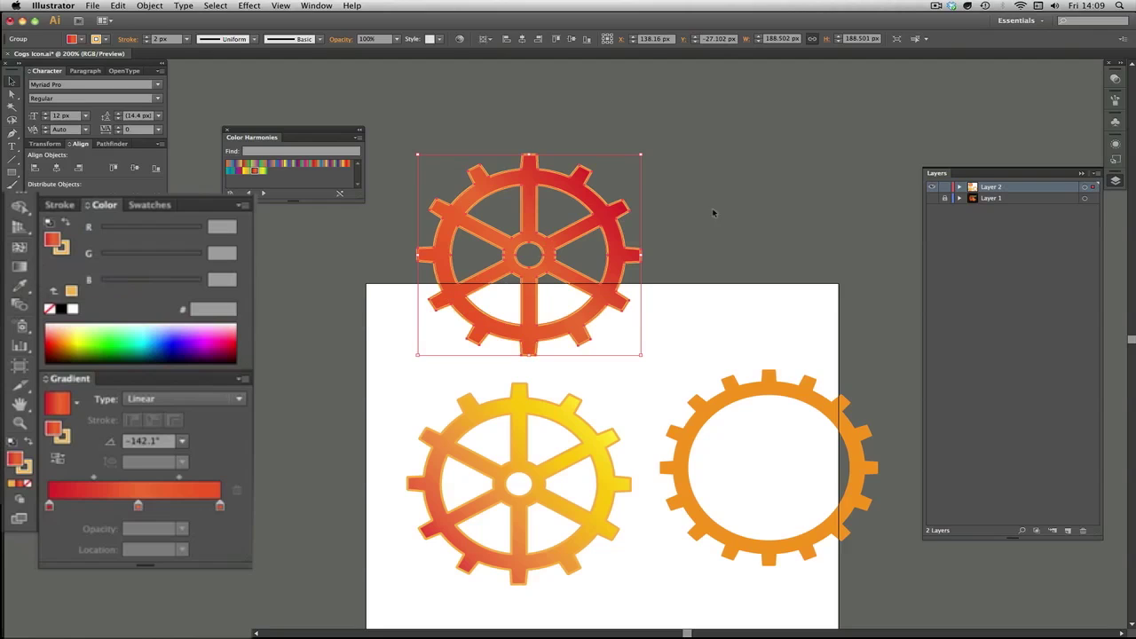
click(57, 460)
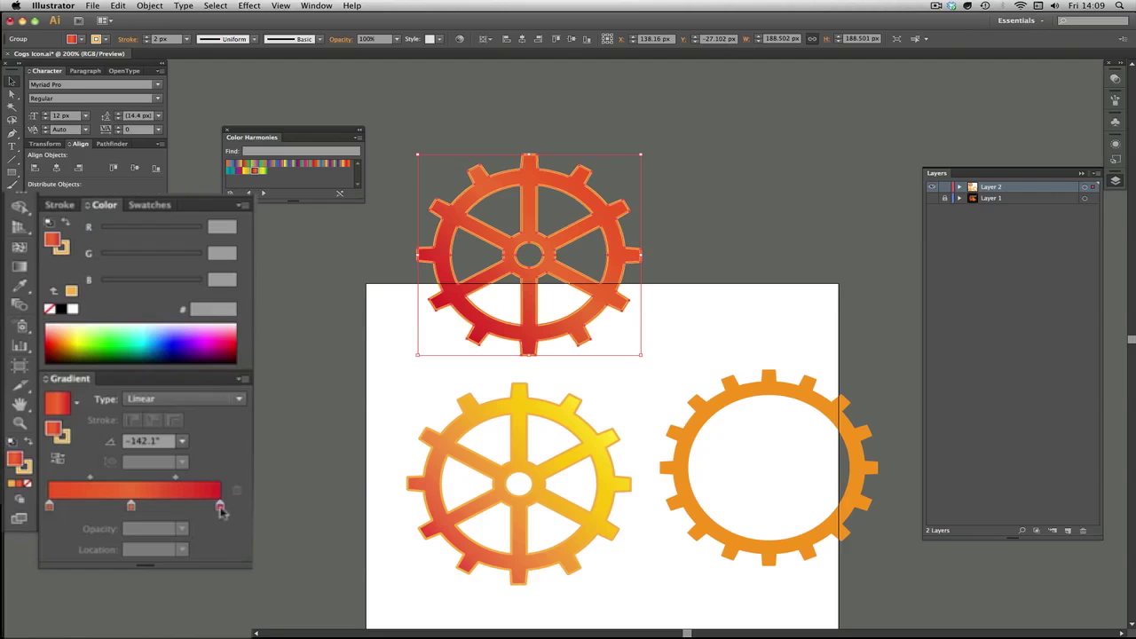
double_click(221, 507)
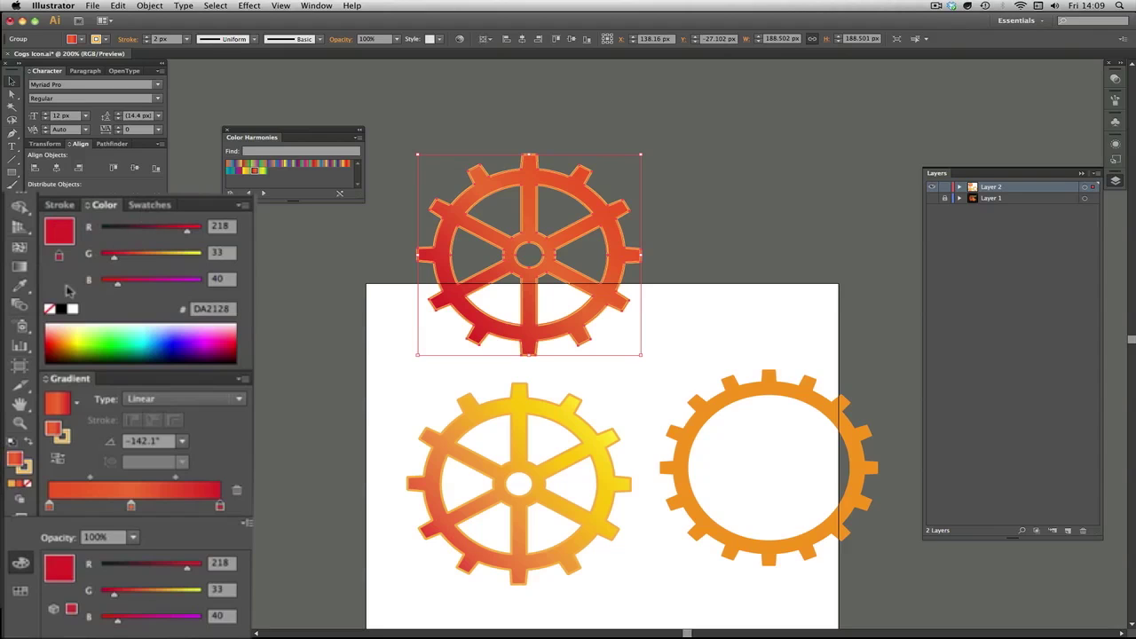
click(19, 588)
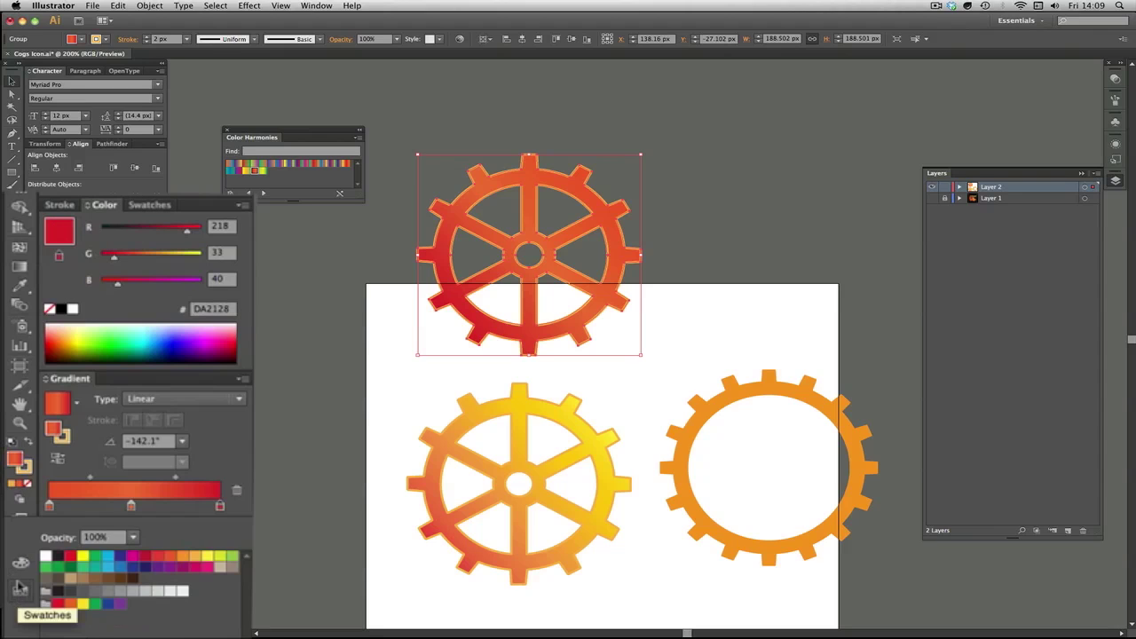
click(20, 563)
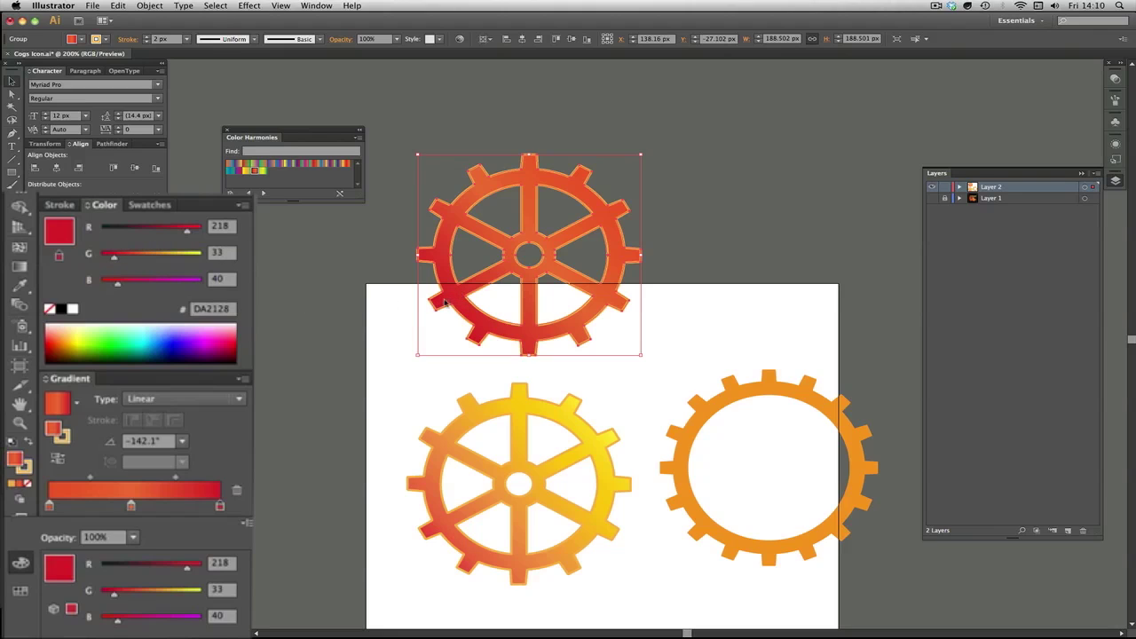
click(121, 264)
drag(114, 260, 124, 260)
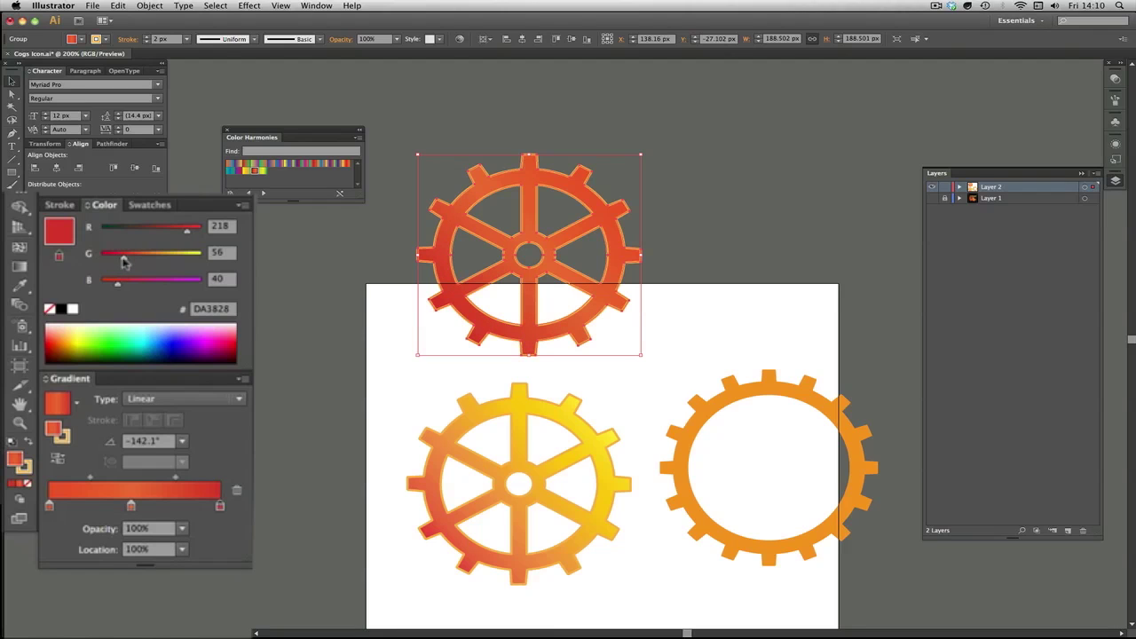
click(629, 202)
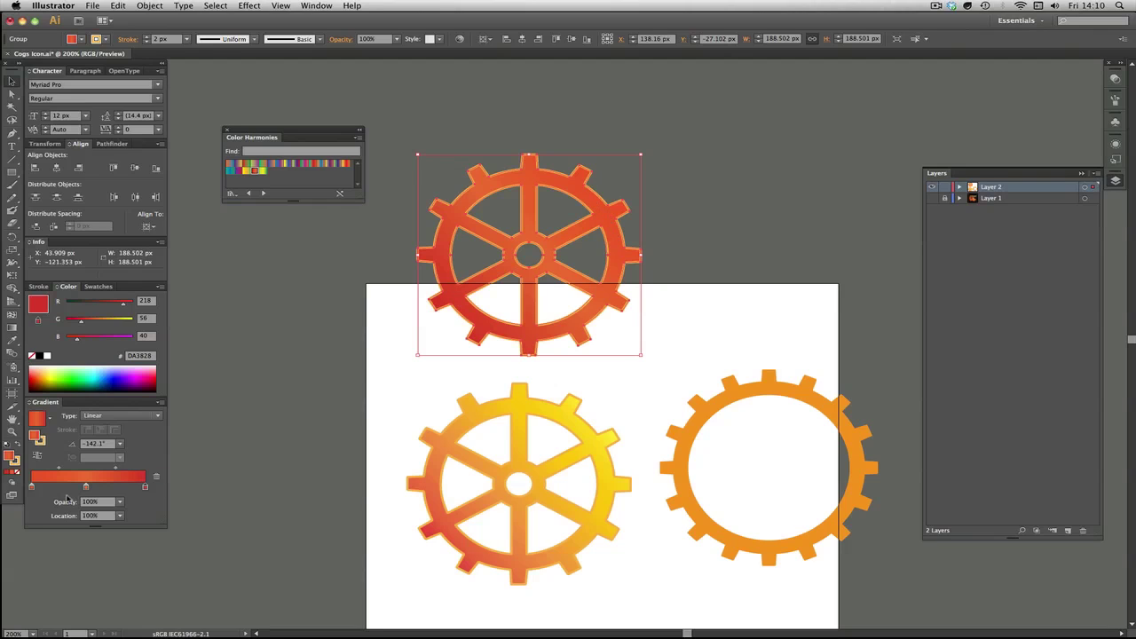
Step: Shift the gradient's left end stop colour toward orange, then deselect the cog
double_click(32, 487)
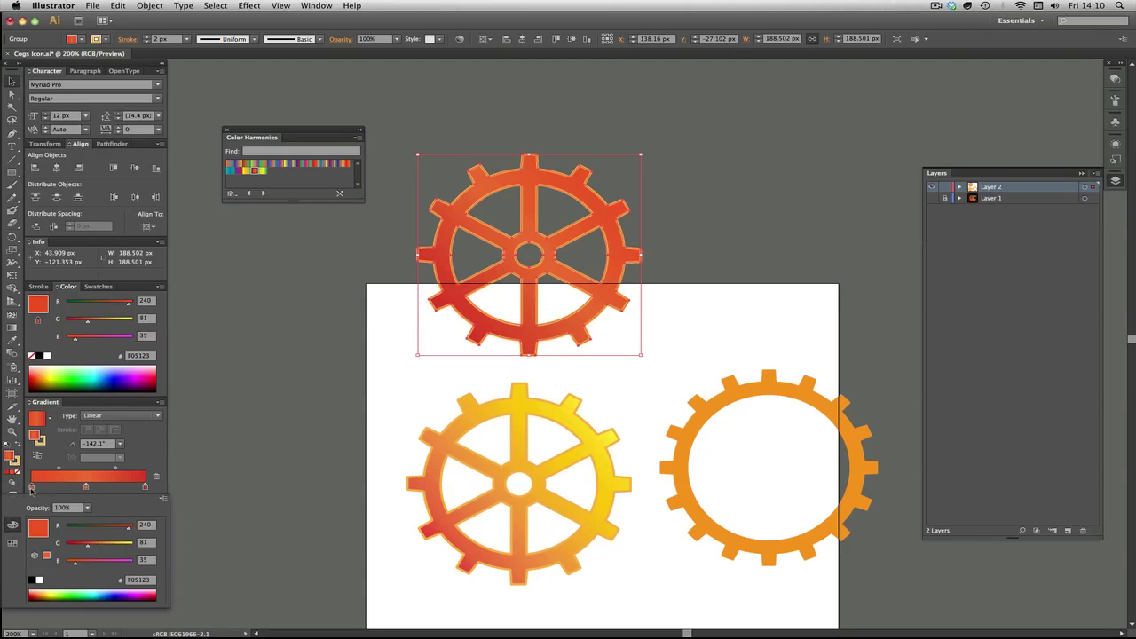
click(97, 324)
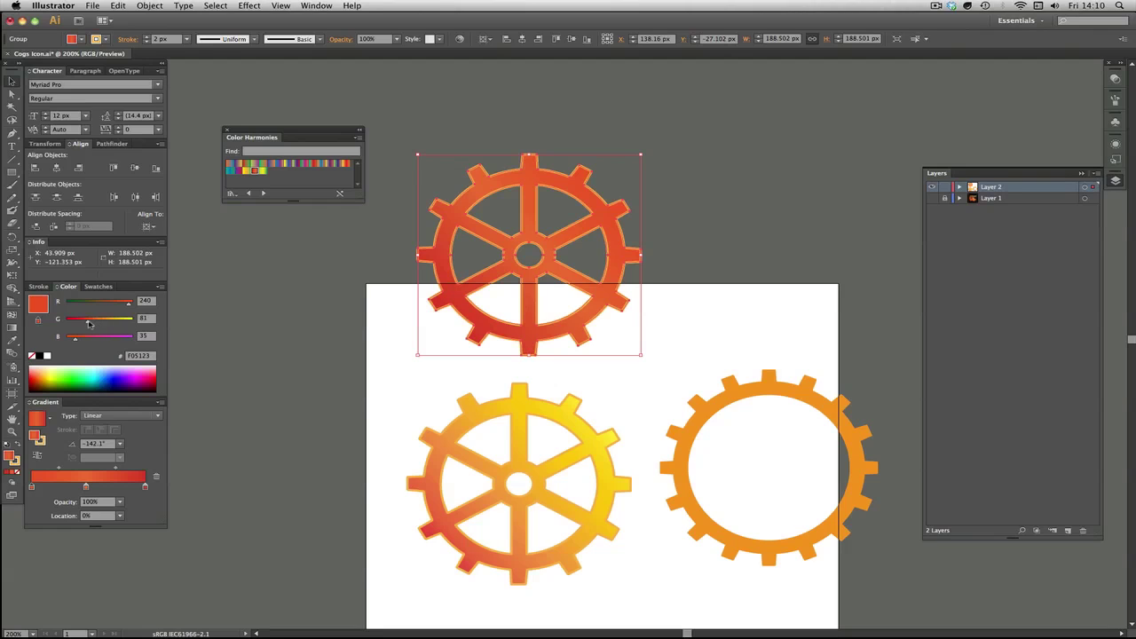
drag(89, 324, 102, 325)
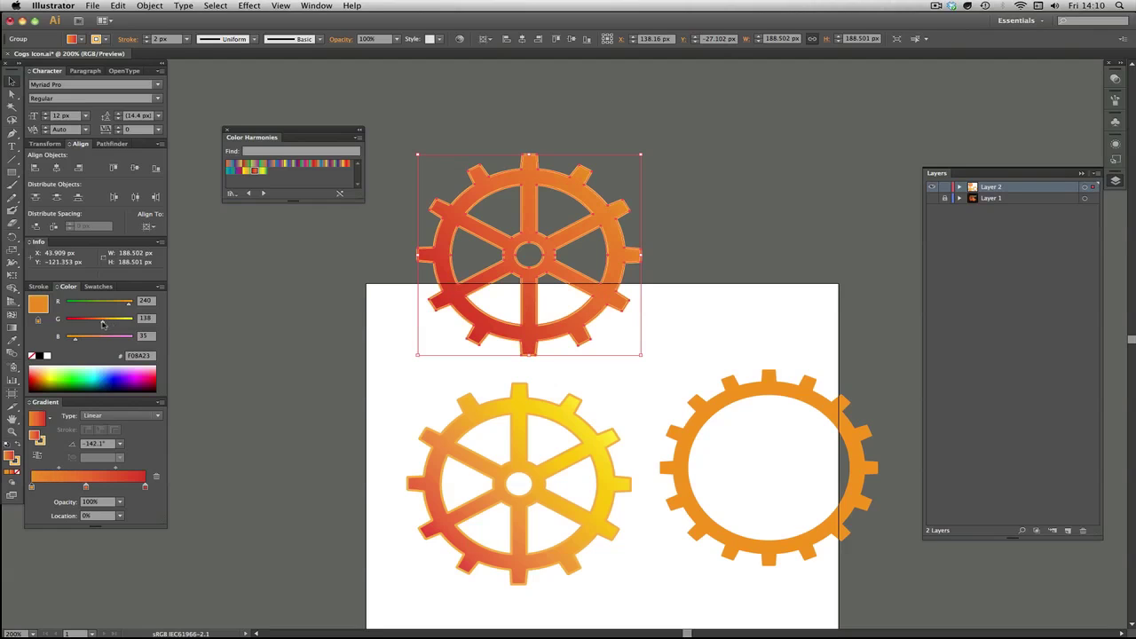
click(302, 283)
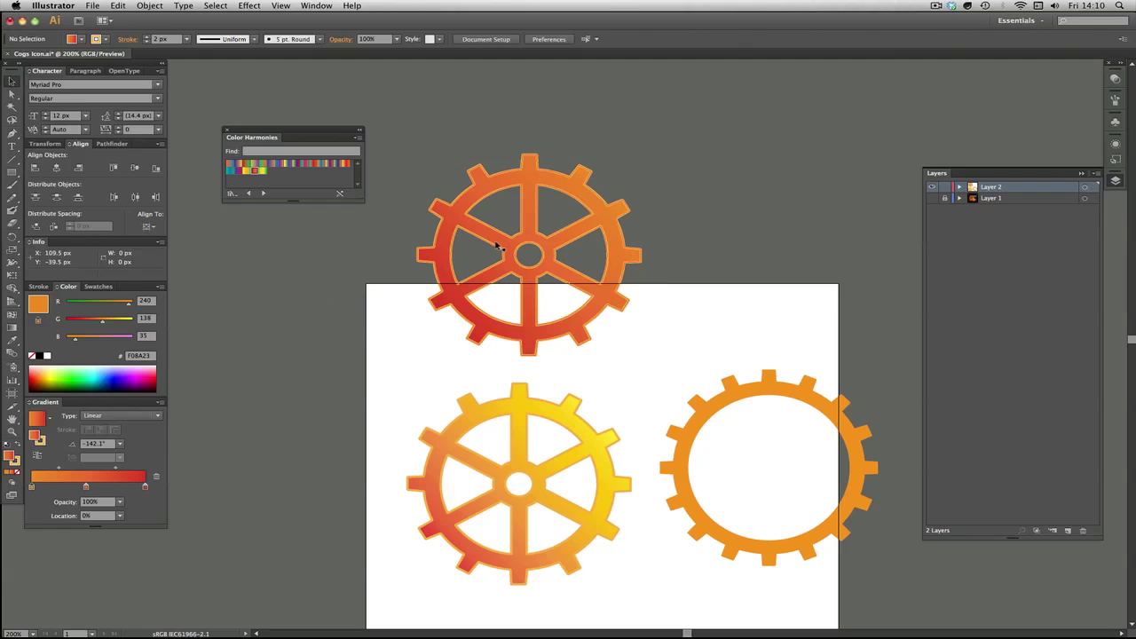
Step: Alt-drag another copy of the cog to the upper left
scroll(581, 307, up, 2)
scroll(582, 306, left, 4)
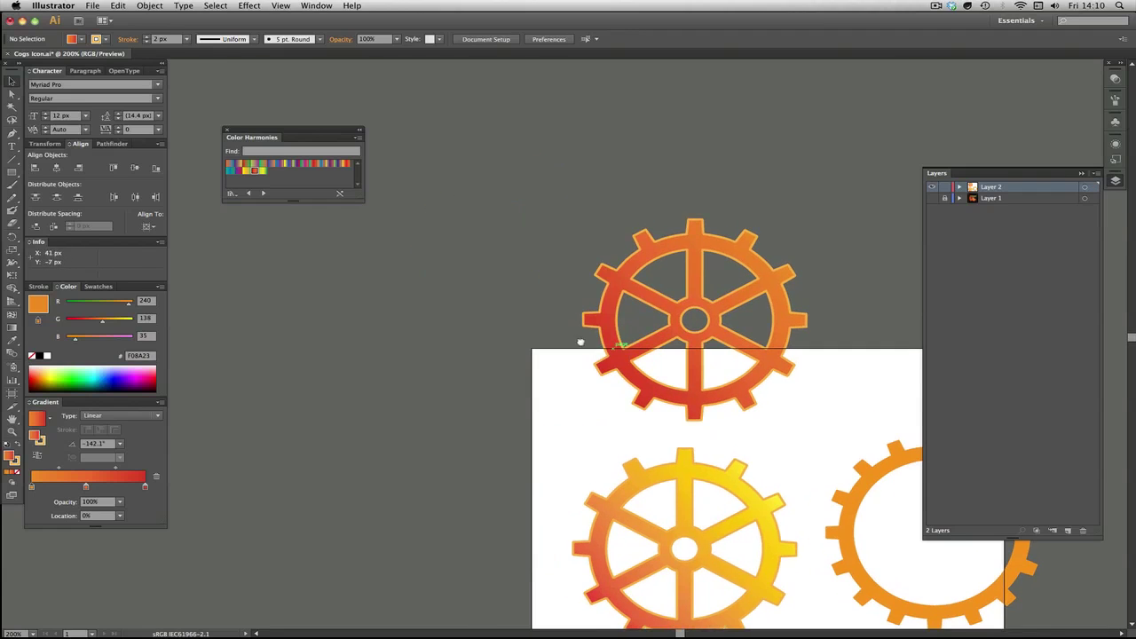
drag(604, 317, 322, 328)
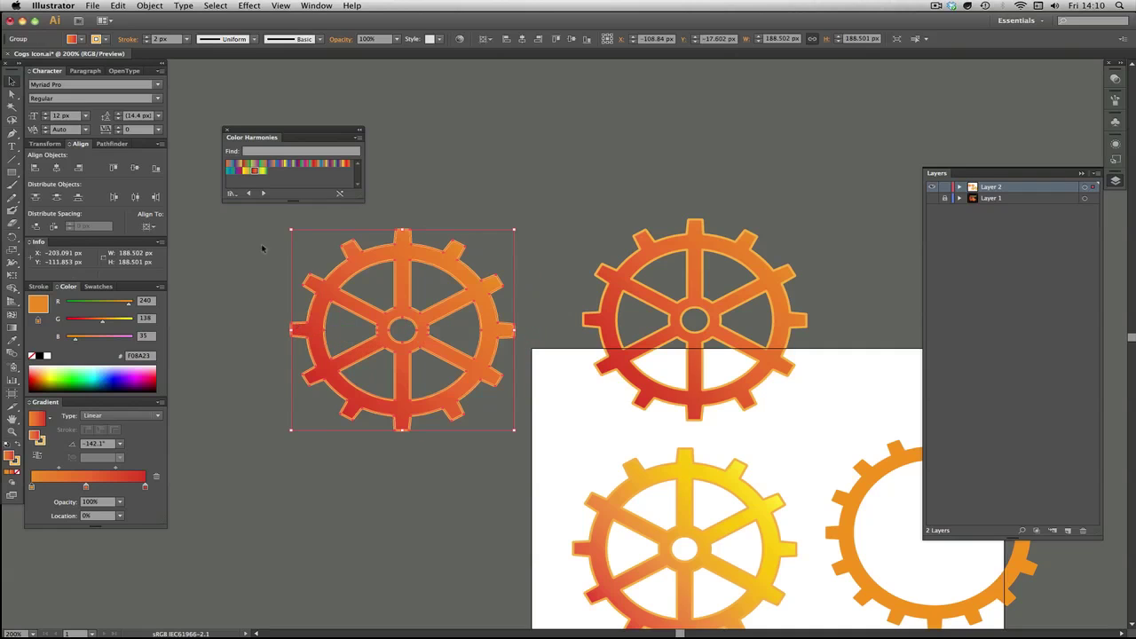
Step: Fill the copy with the Brights yellow gradient and darken its end stop to #FA8518
click(249, 193)
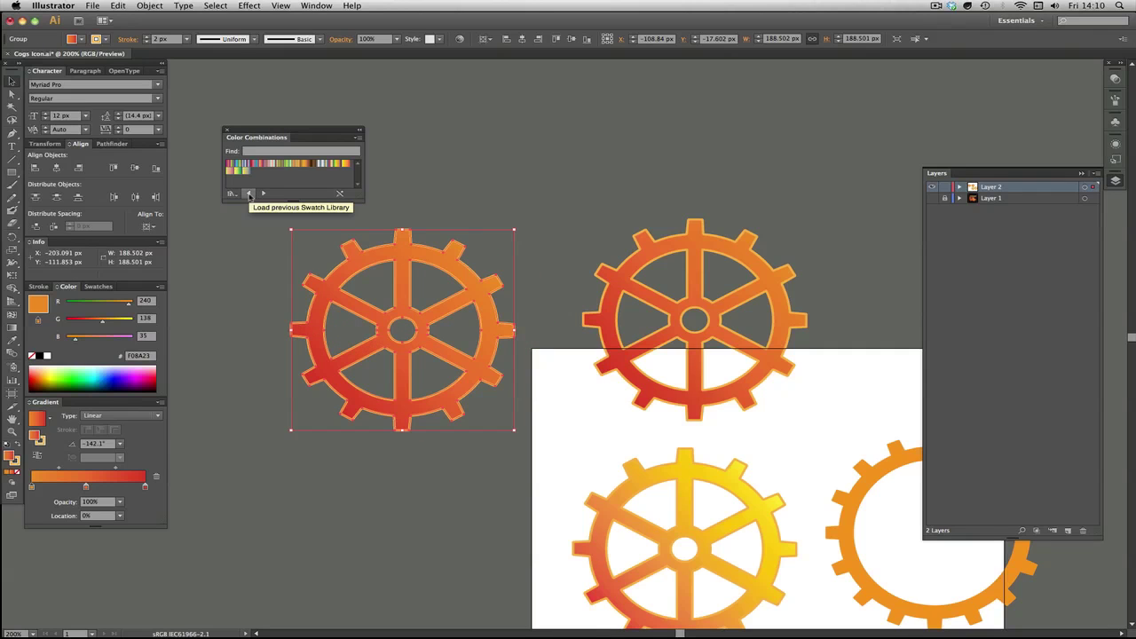
click(249, 193)
click(254, 164)
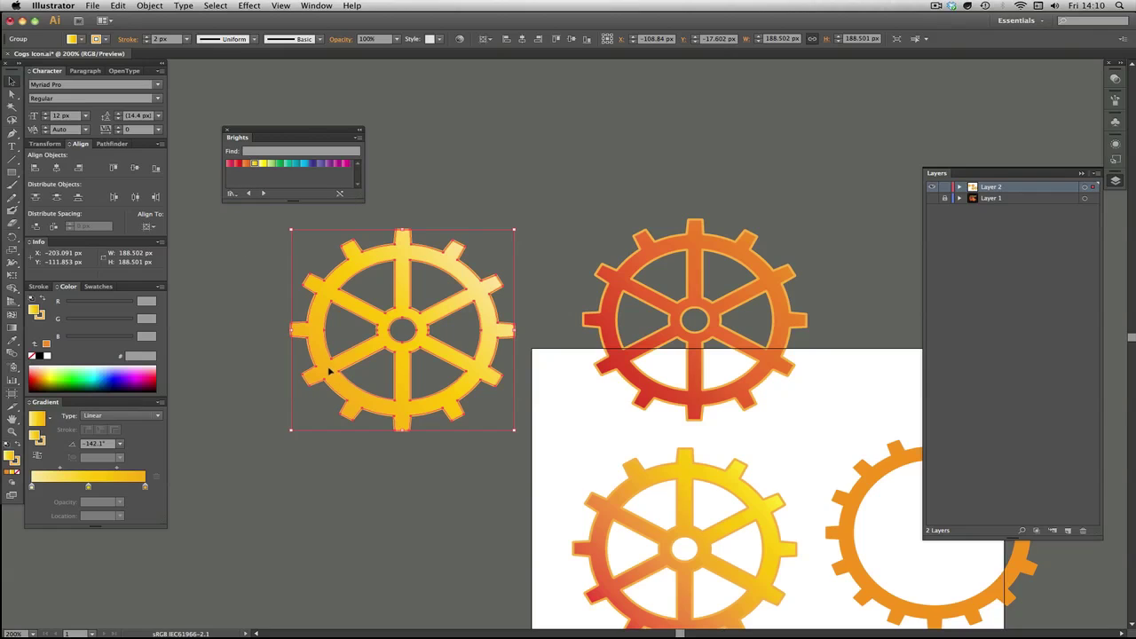
double_click(146, 487)
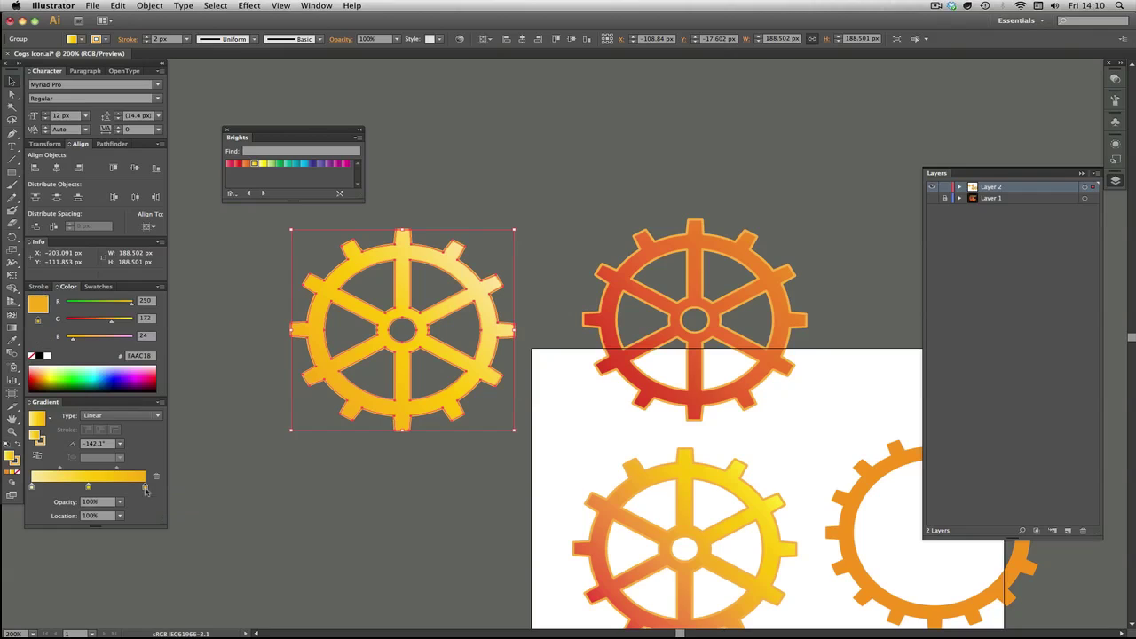
click(110, 325)
drag(112, 323, 102, 324)
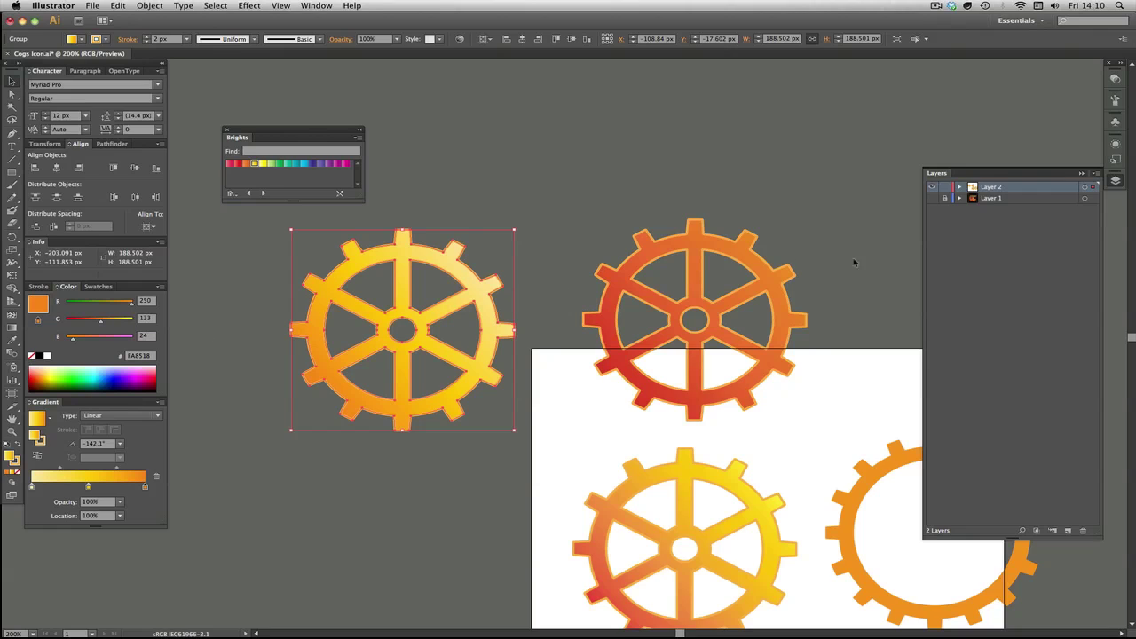
click(932, 187)
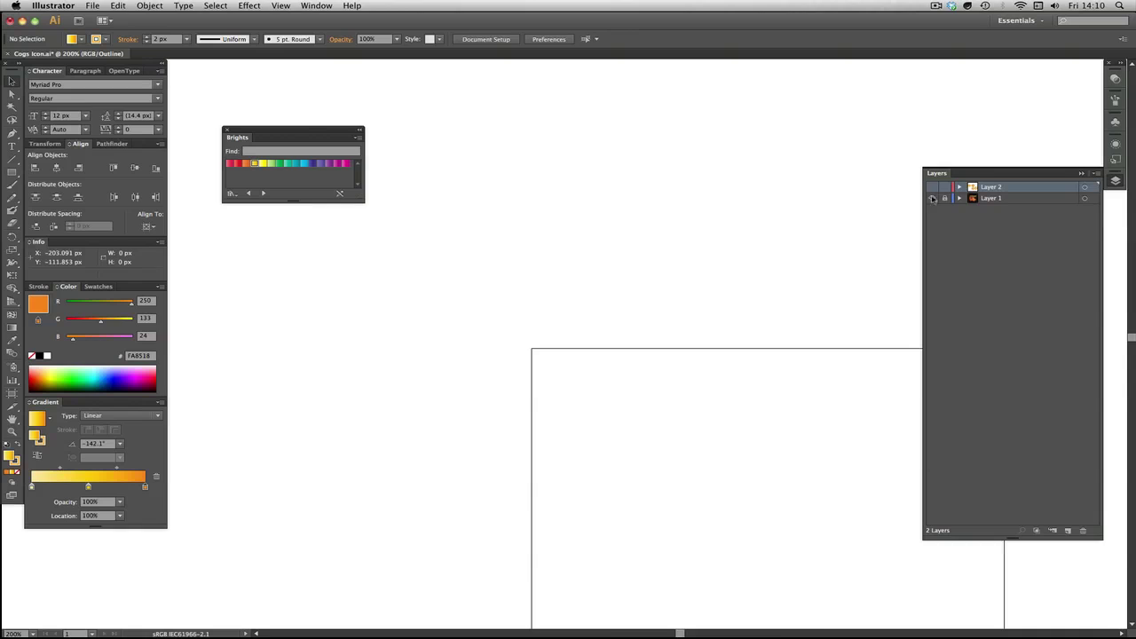
scroll(671, 205, down, 3)
scroll(670, 205, right, 3)
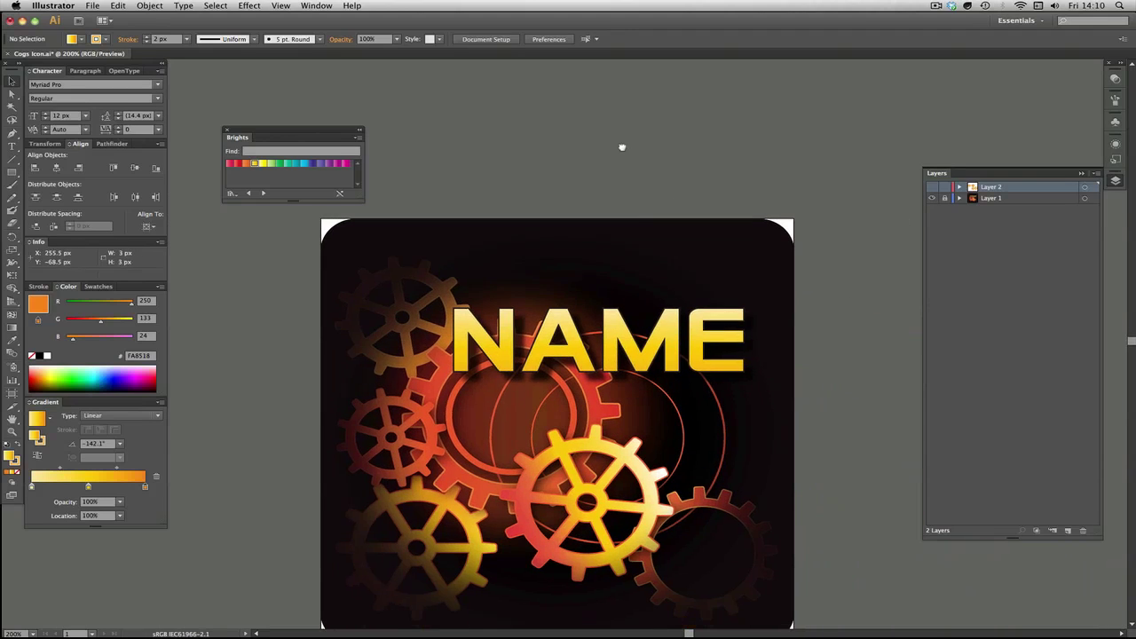
click(932, 187)
click(933, 198)
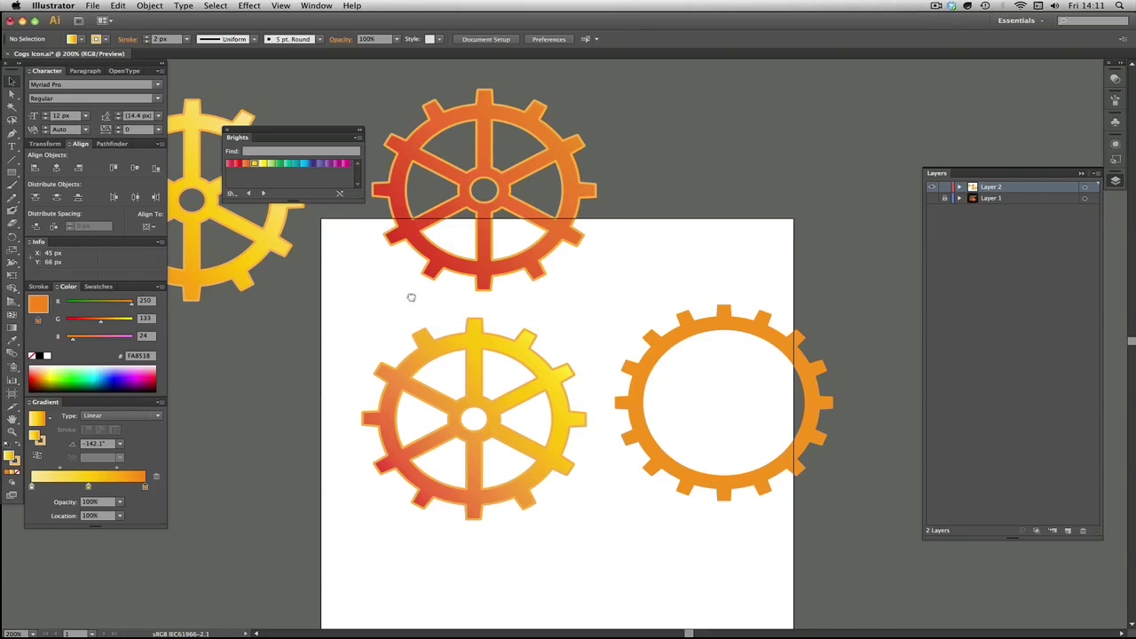
Step: Move the yellow gear's gradient start stop inward and add a stop near the start
drag(411, 298, 620, 439)
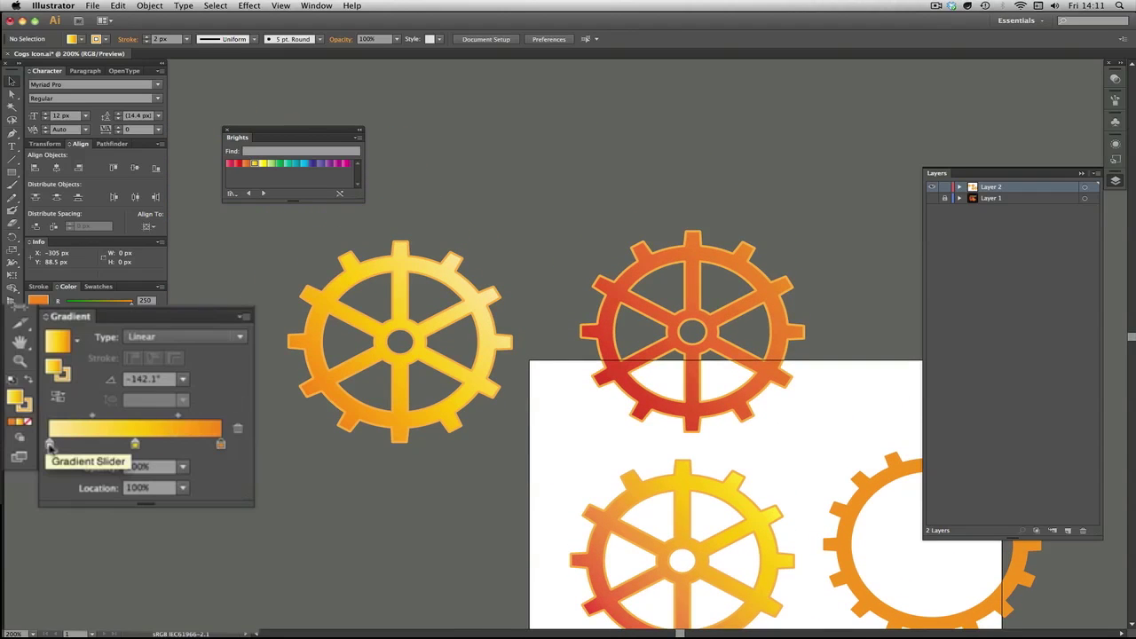
drag(49, 442, 81, 444)
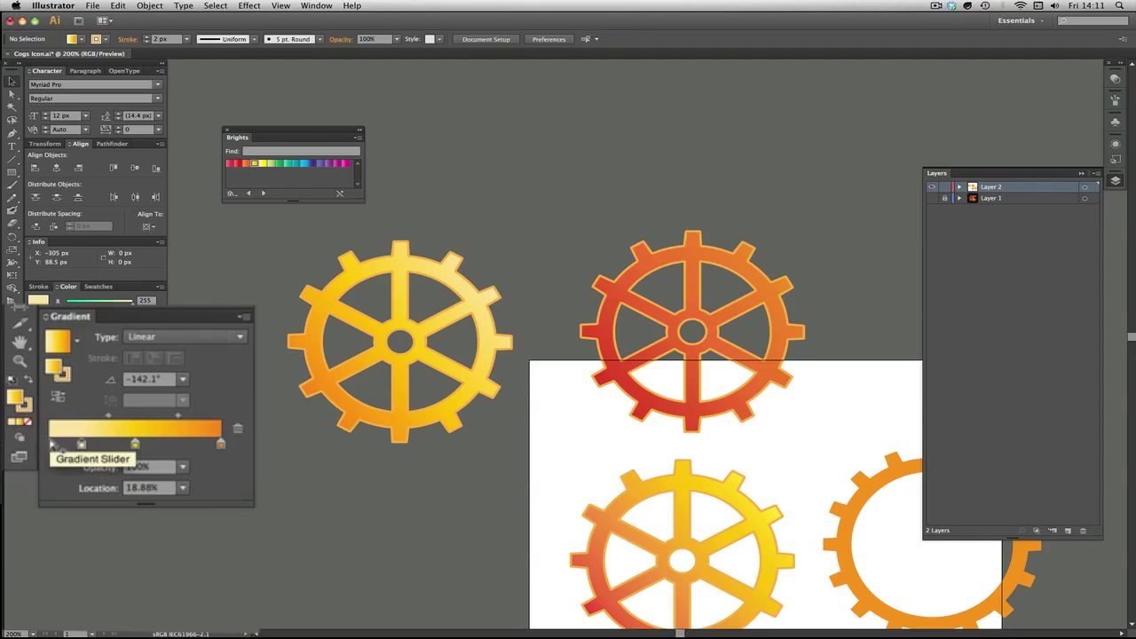
click(54, 443)
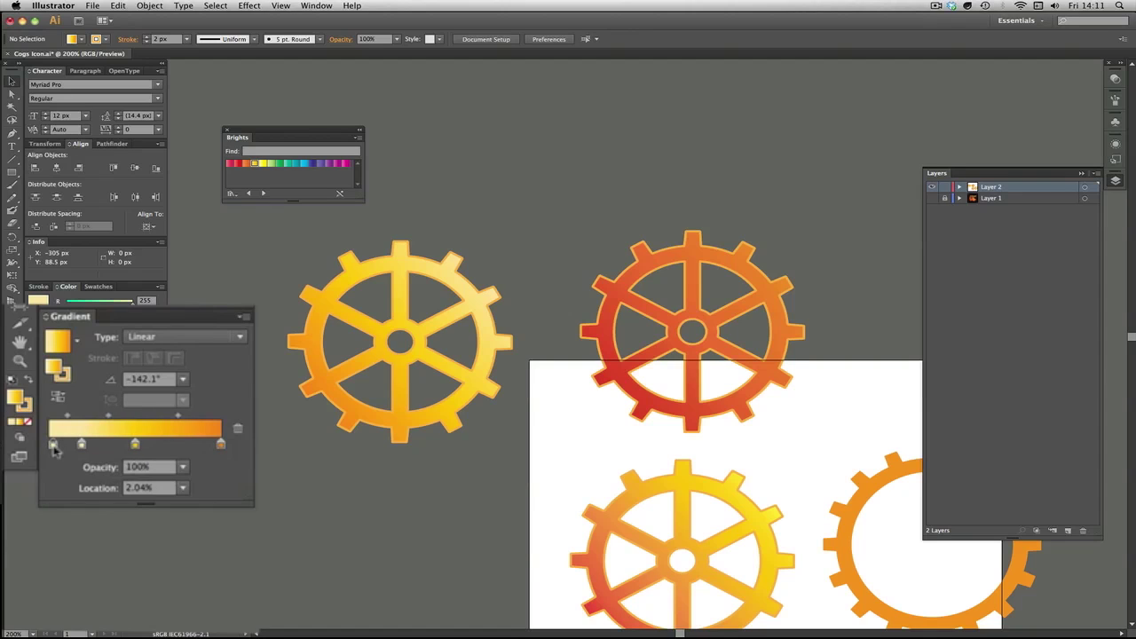
double_click(53, 444)
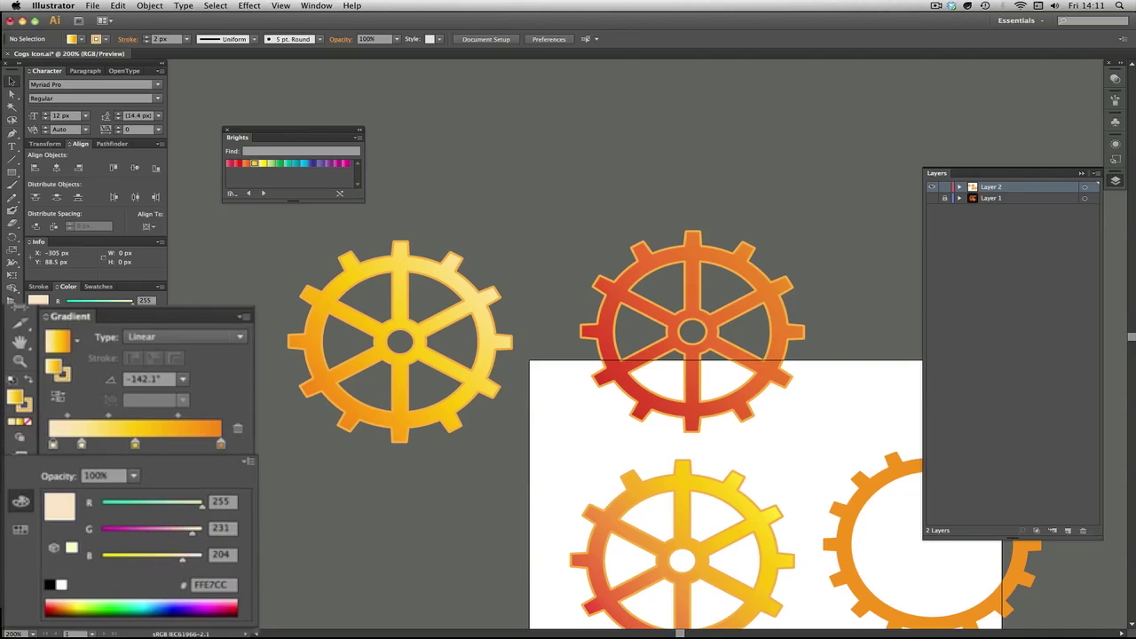
Step: Make the new stop at 2.04% a pale cream (#FFEEBC), then deselect the gear
click(355, 402)
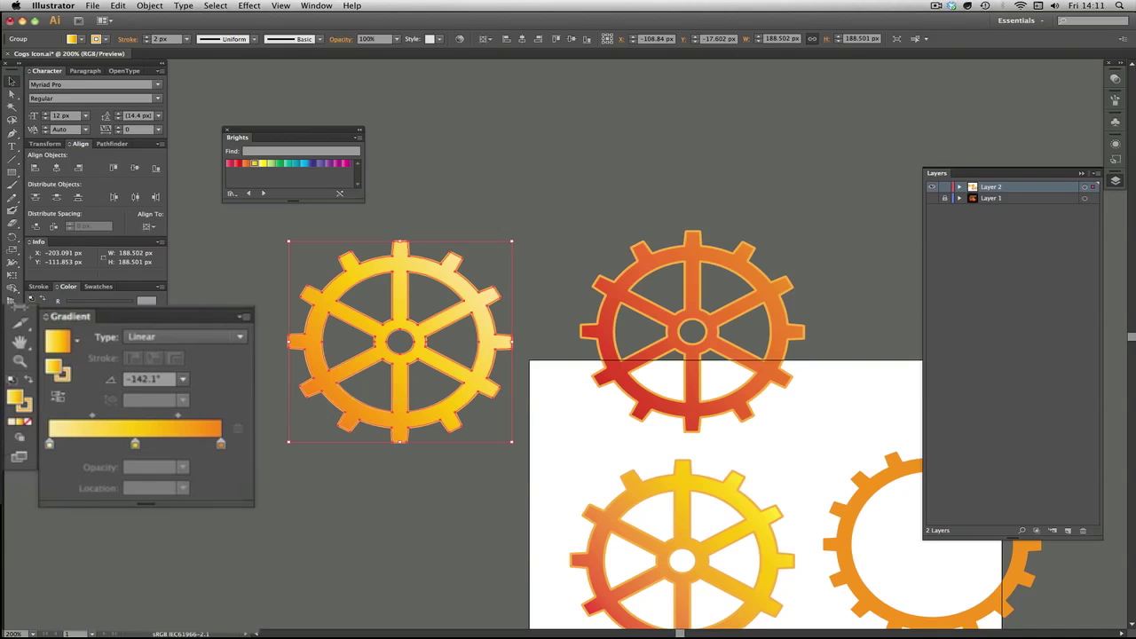
click(74, 443)
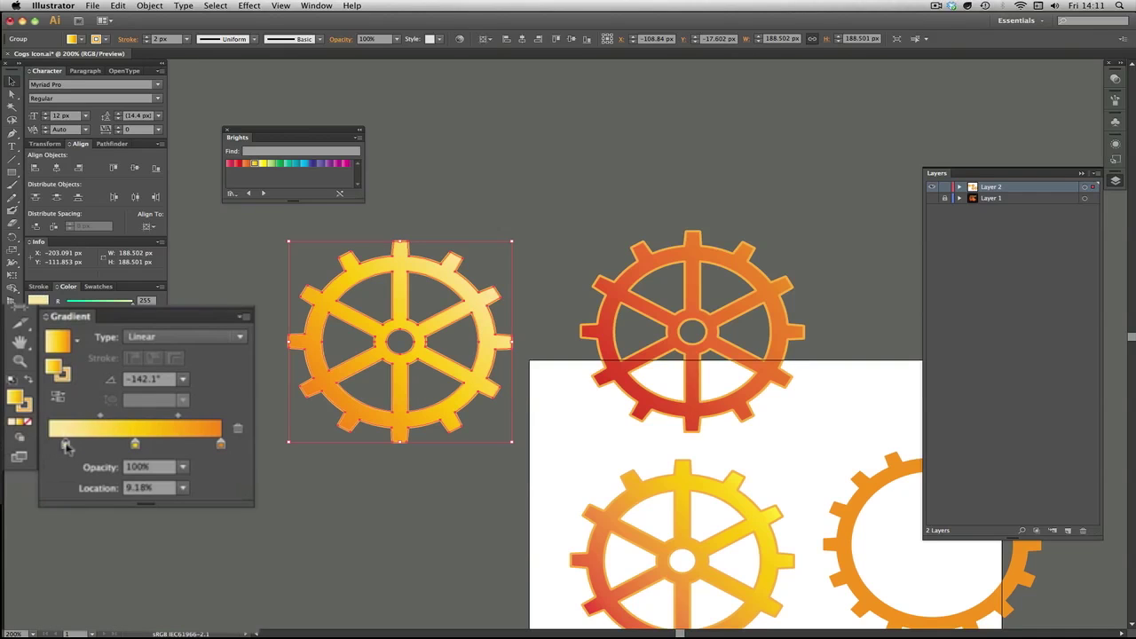
click(54, 444)
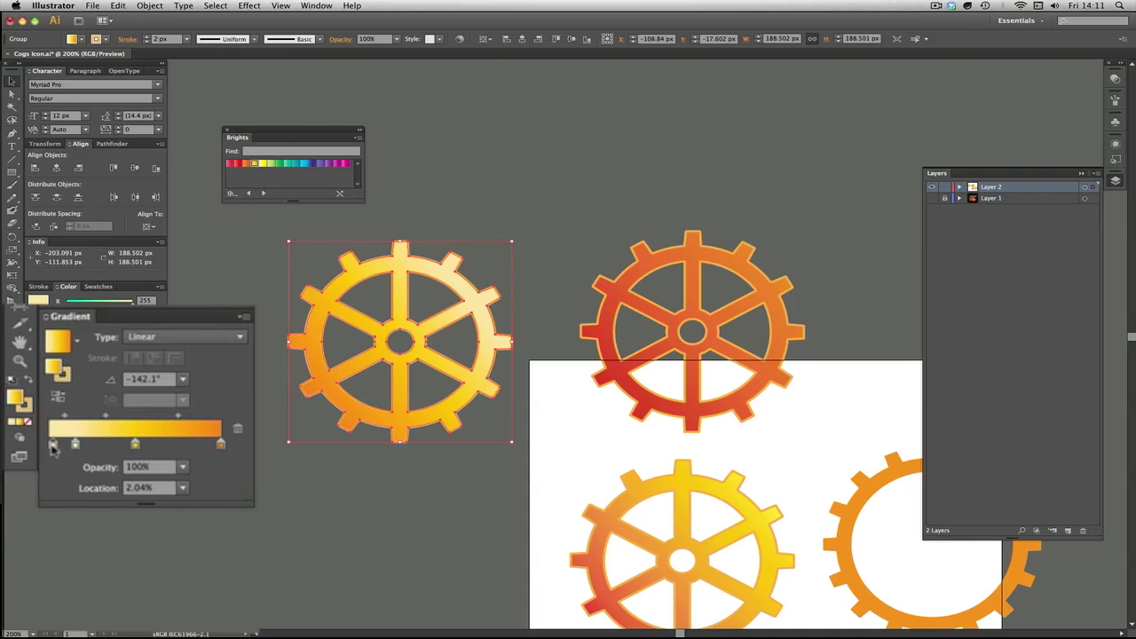
double_click(53, 444)
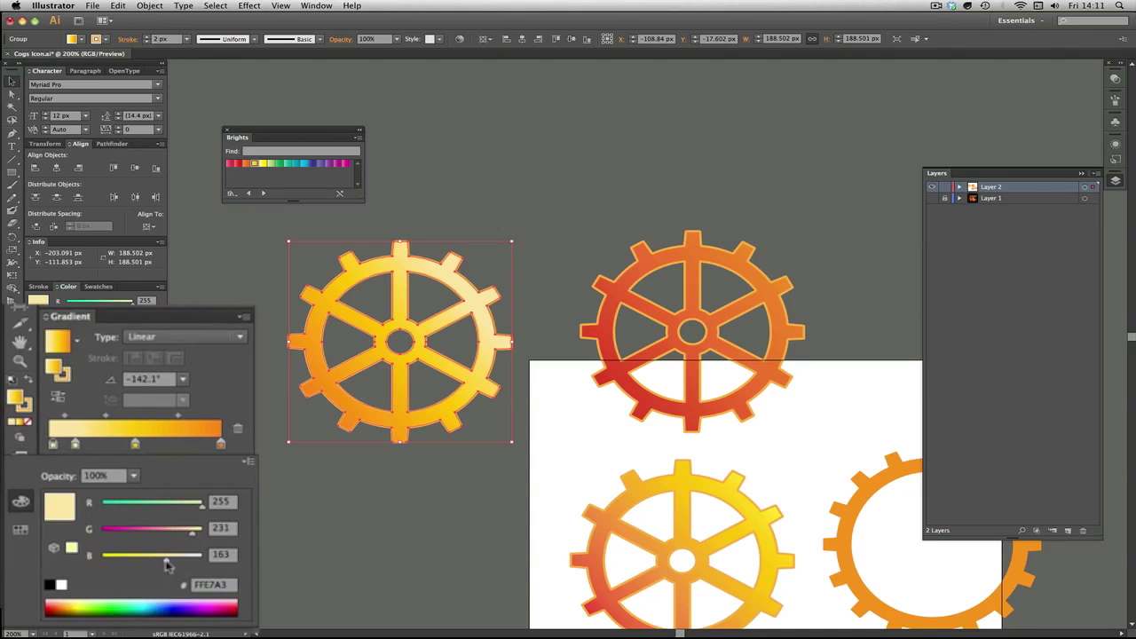
drag(166, 561, 197, 538)
click(223, 375)
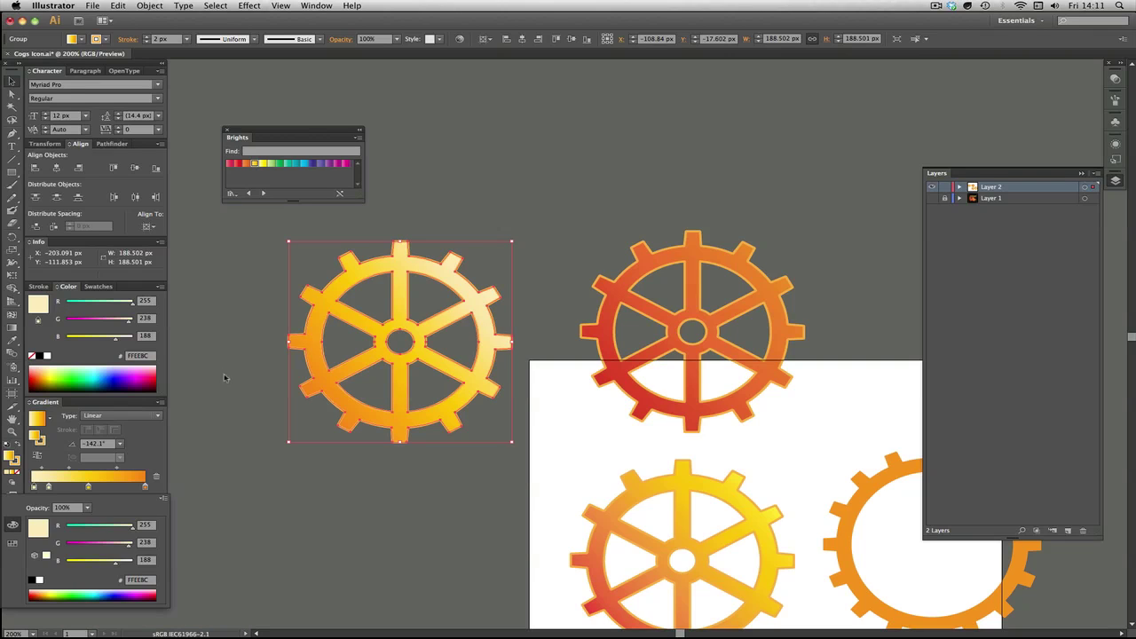
click(229, 371)
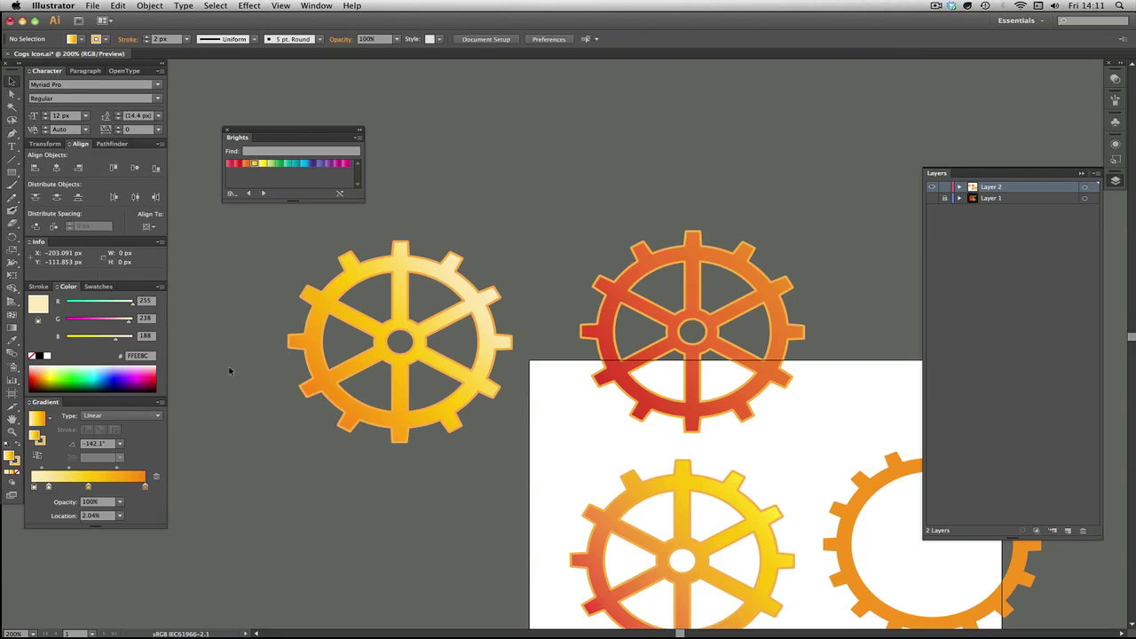
Step: Place a copy of the gradient gear at the lower left of the artwork
drag(226, 358, 202, 247)
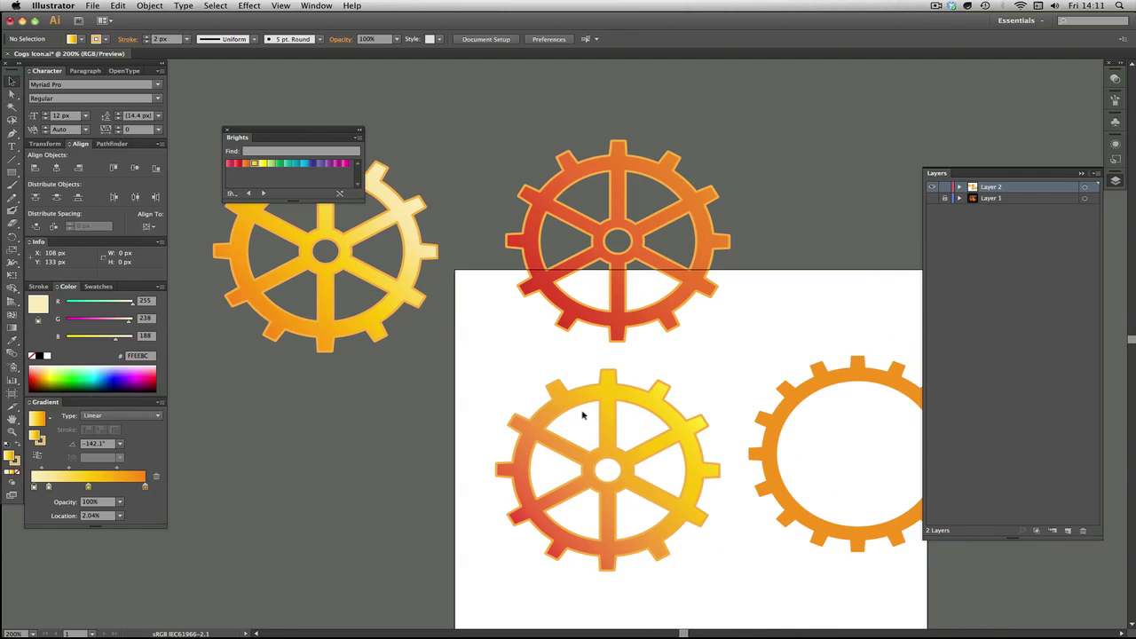
scroll(406, 406, left, 5)
scroll(405, 405, down, 3)
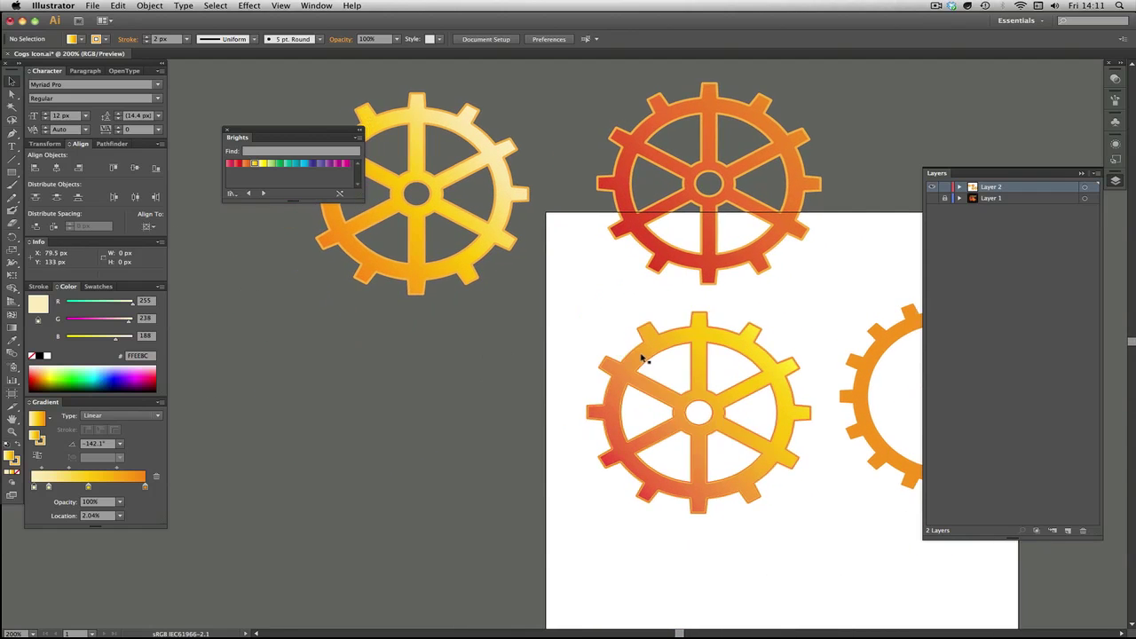
drag(644, 357, 338, 385)
Step: Fill the copy with an orange gradient, shifting the first stop toward yellow
click(246, 164)
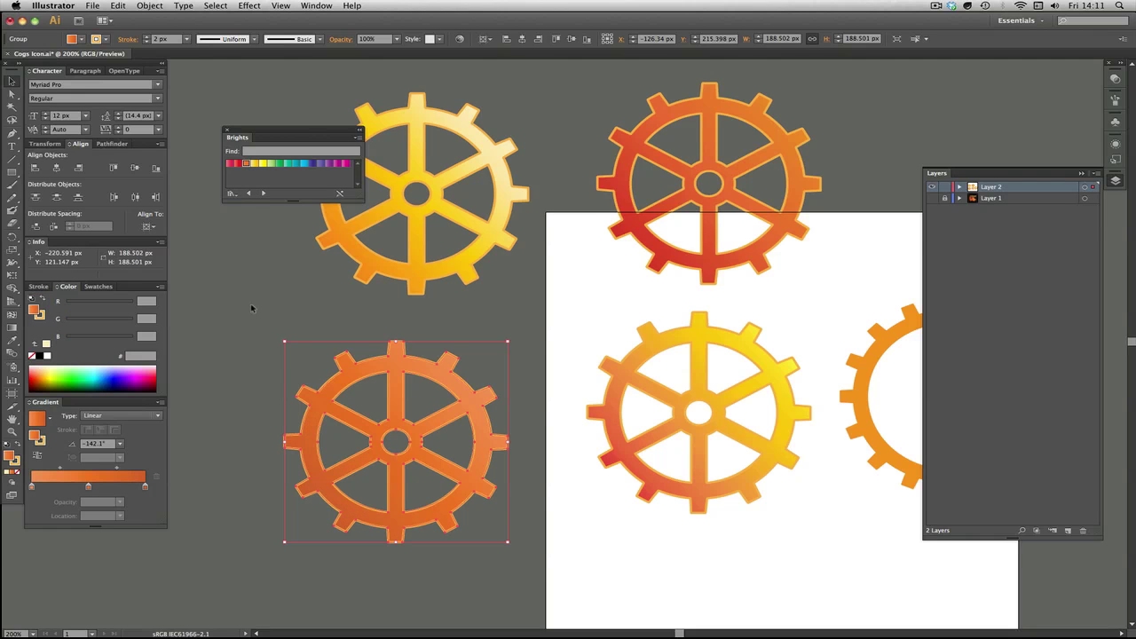
double_click(32, 488)
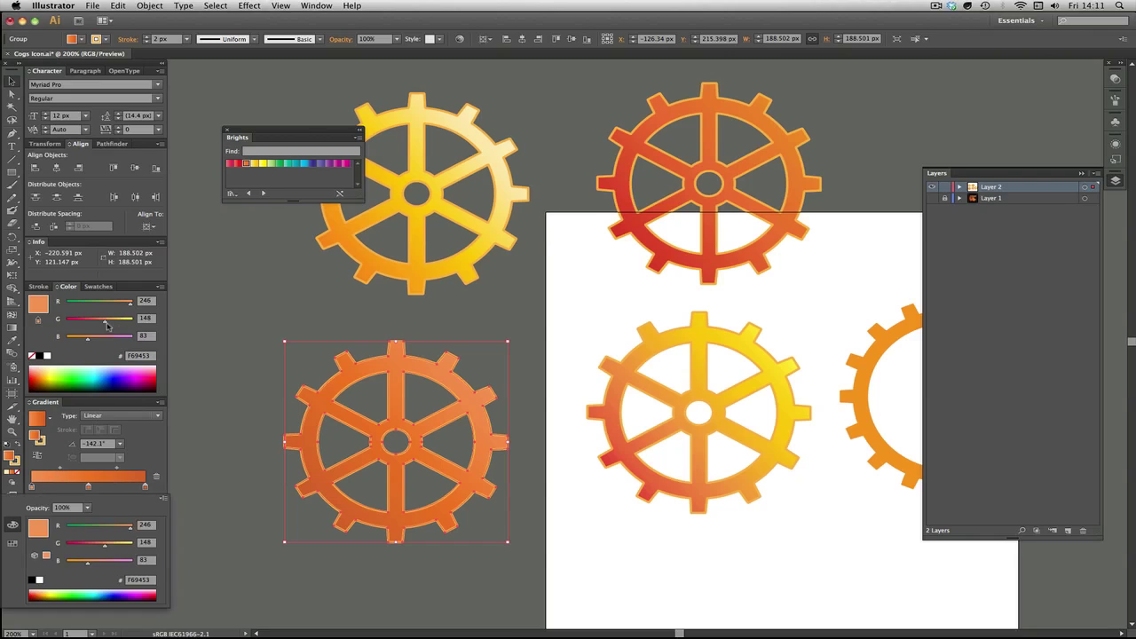
click(106, 325)
drag(88, 342, 114, 325)
click(238, 327)
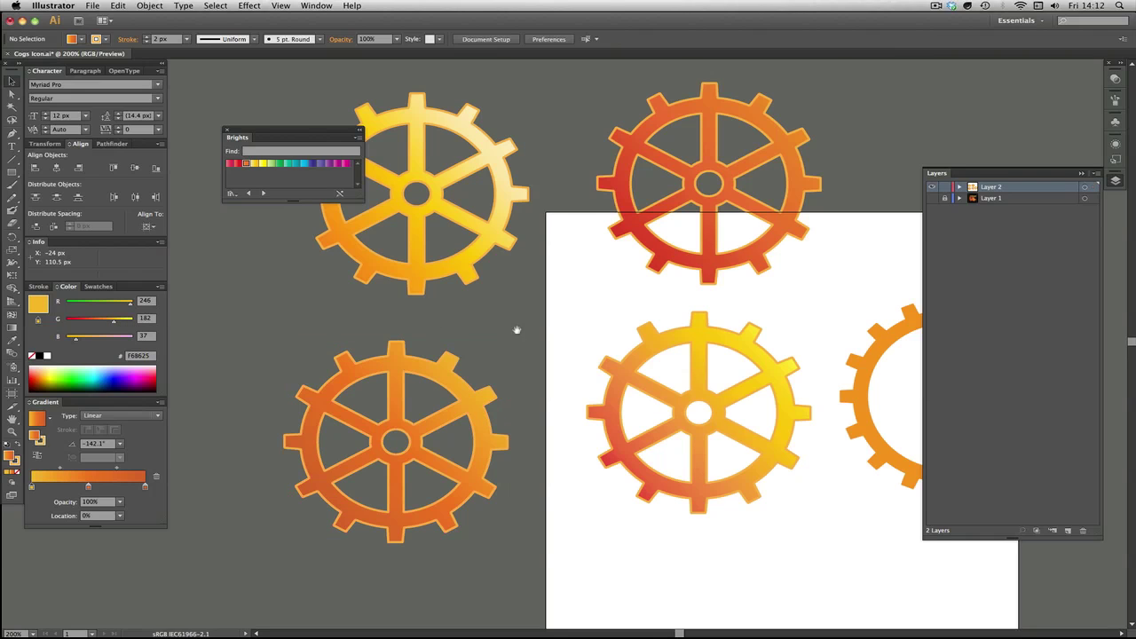
drag(517, 330, 469, 374)
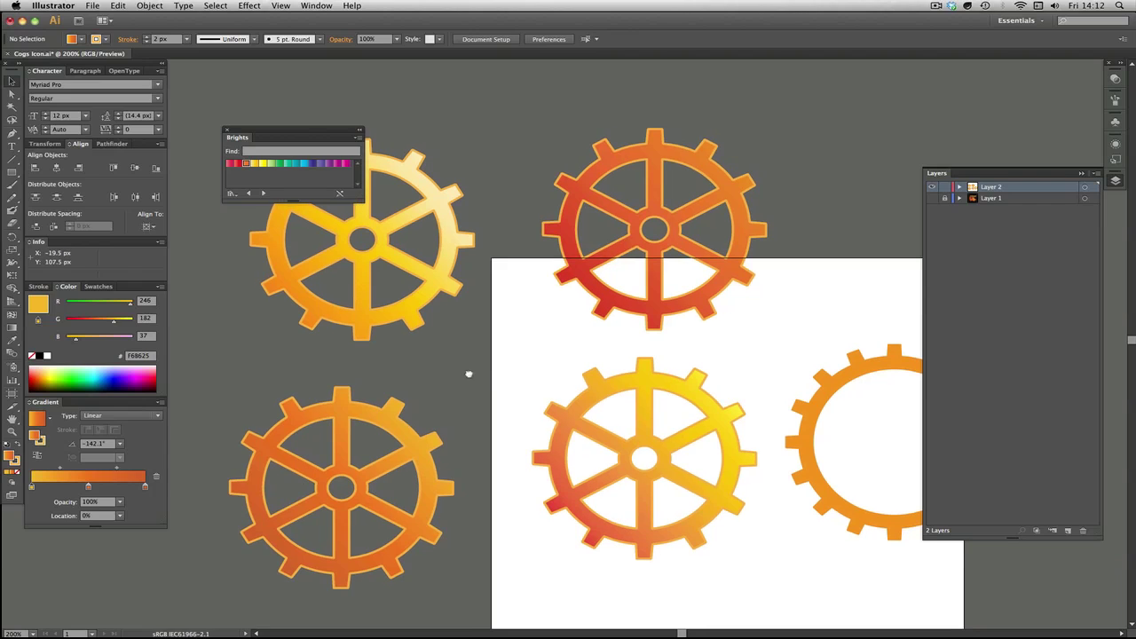
Step: Give the lower-left gear a red-orange outline from the Brights swatches
click(351, 393)
click(16, 462)
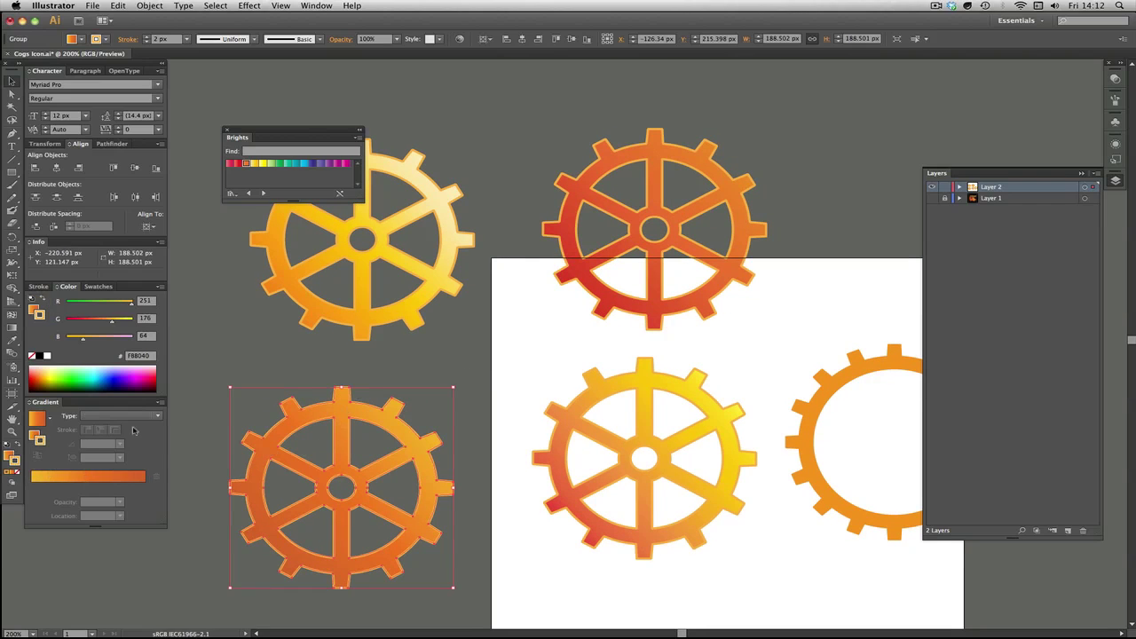
click(97, 287)
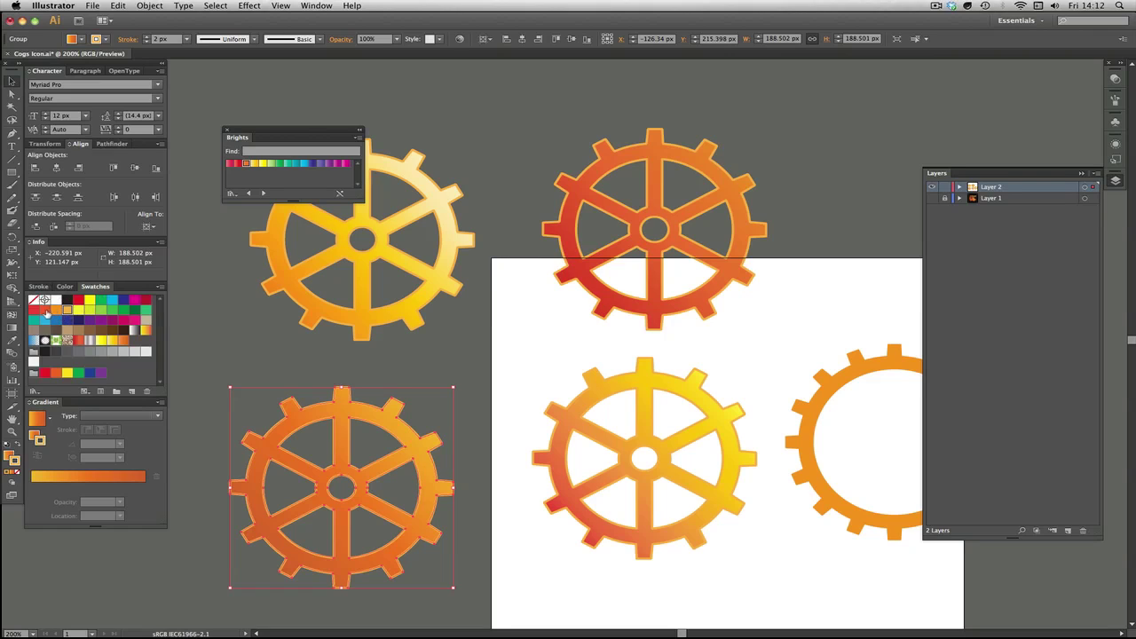
click(45, 309)
click(221, 351)
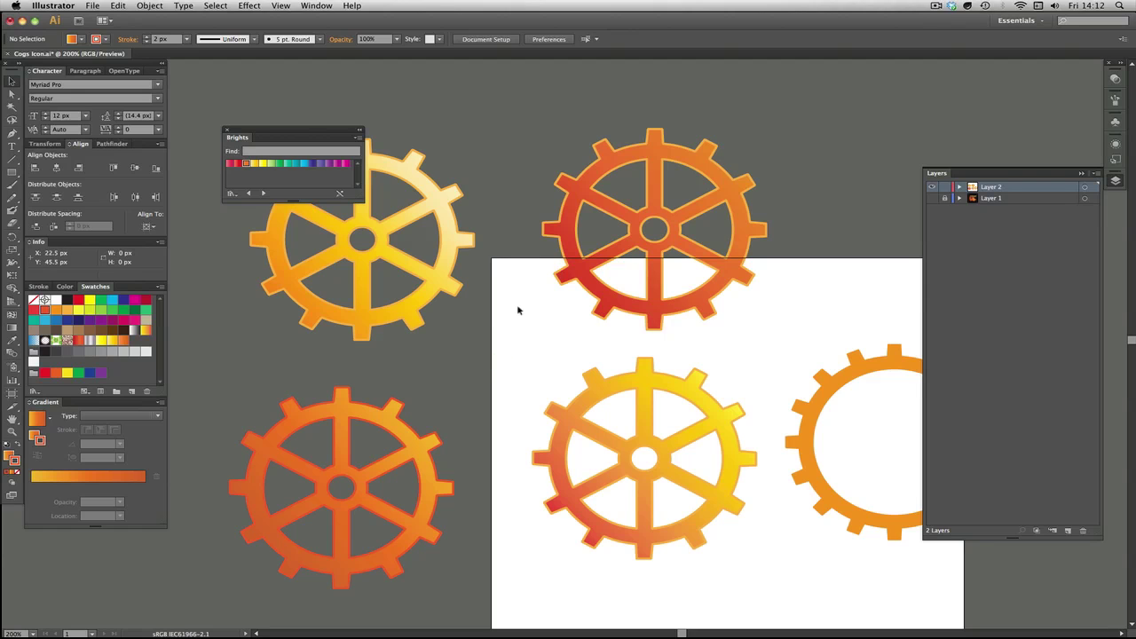
Step: Select the four gradient gears and scale them down to about half size
scroll(523, 322, right, 3)
scroll(522, 322, up, 2)
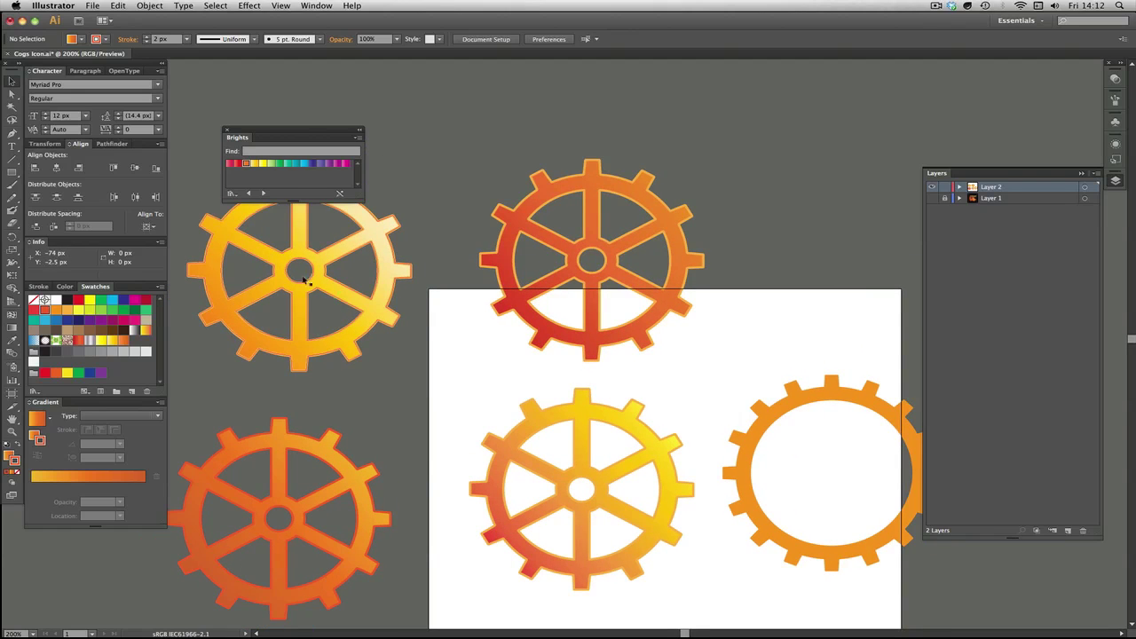
drag(188, 221, 577, 524)
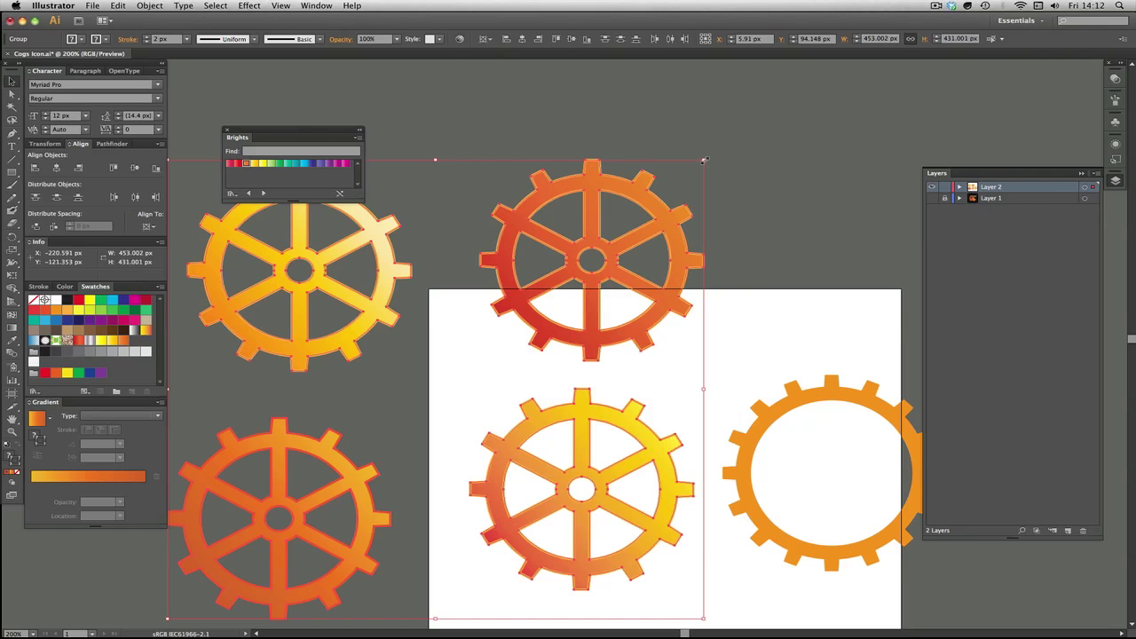
drag(702, 161, 577, 267)
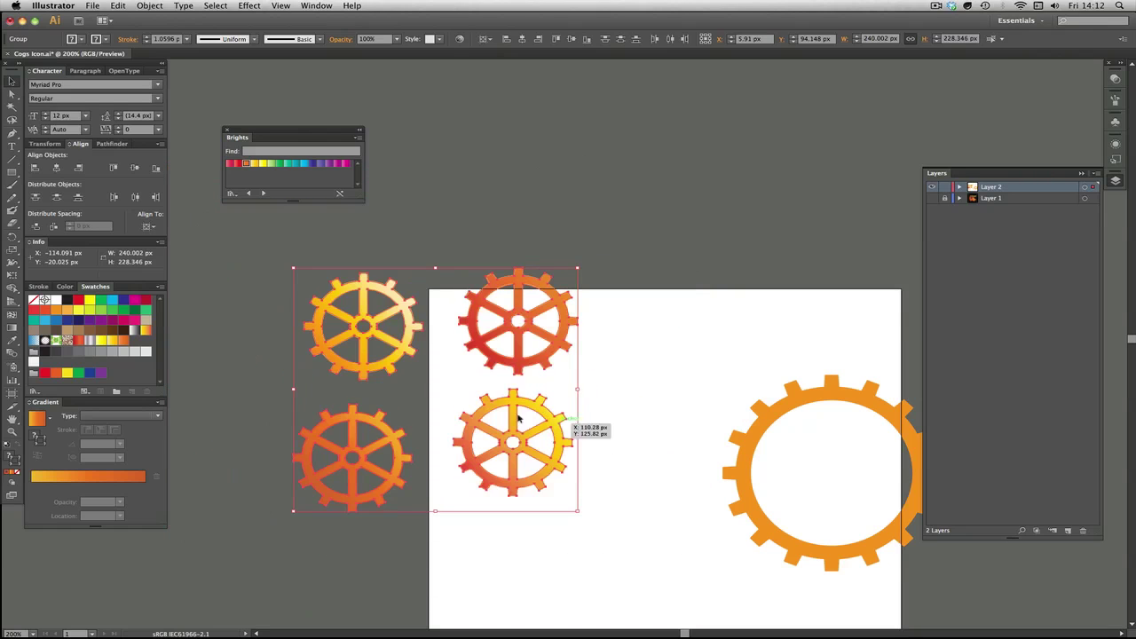
Step: Move the shrunken gears above the artboard and the orange gear ring to its left side
drag(494, 408, 647, 196)
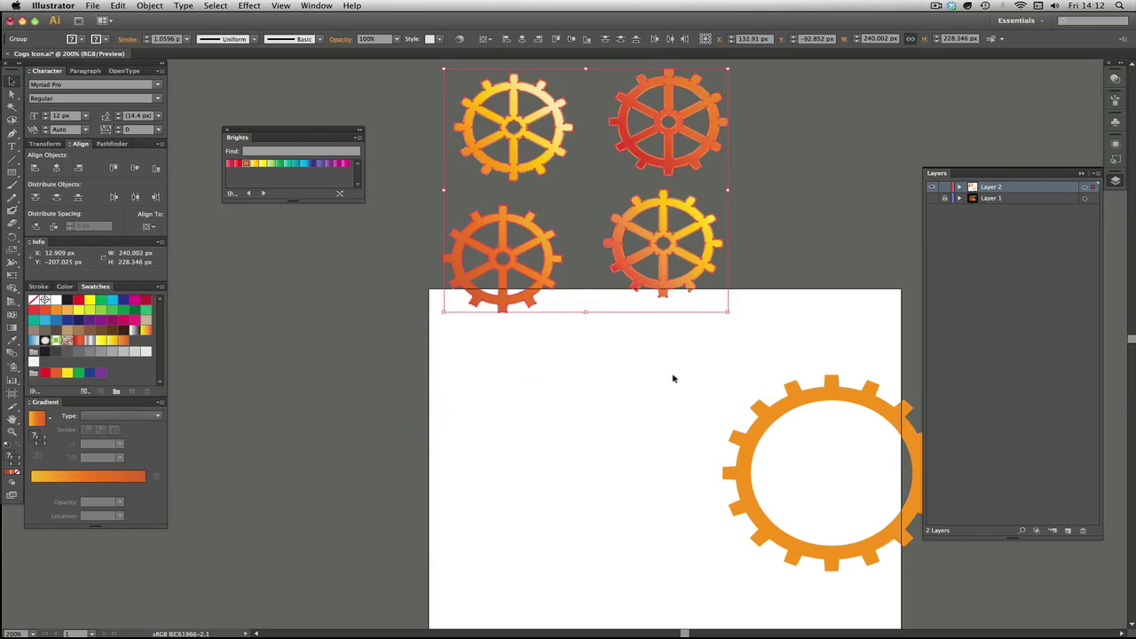
drag(640, 375, 480, 307)
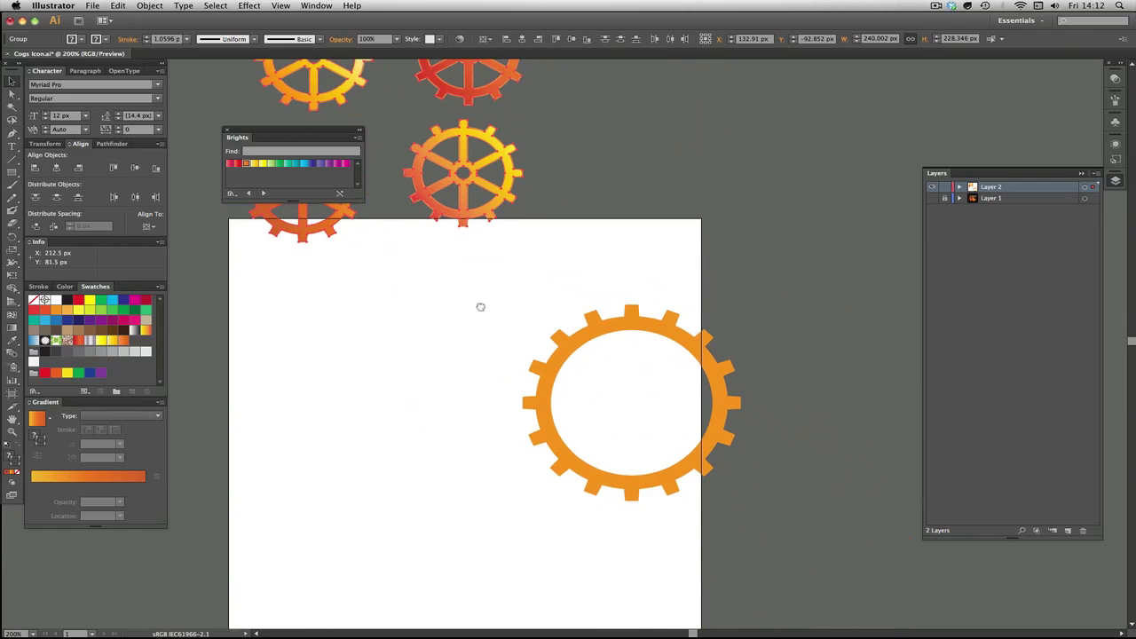
click(581, 338)
drag(582, 338, 351, 325)
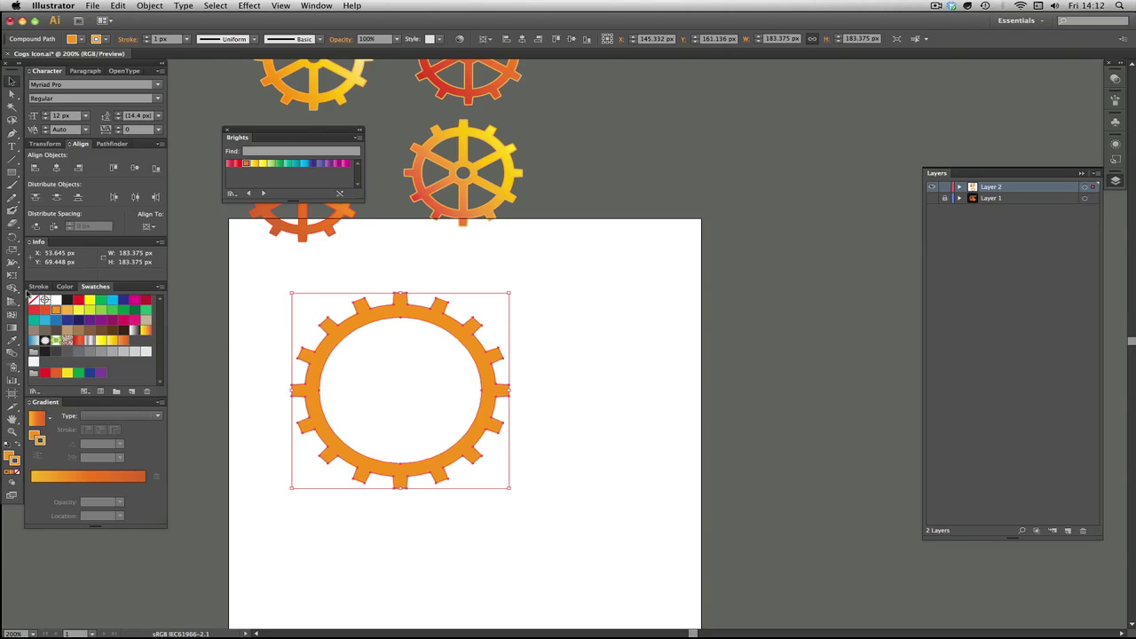
Step: Give the gear ring a 2 px red-orange outline
click(37, 287)
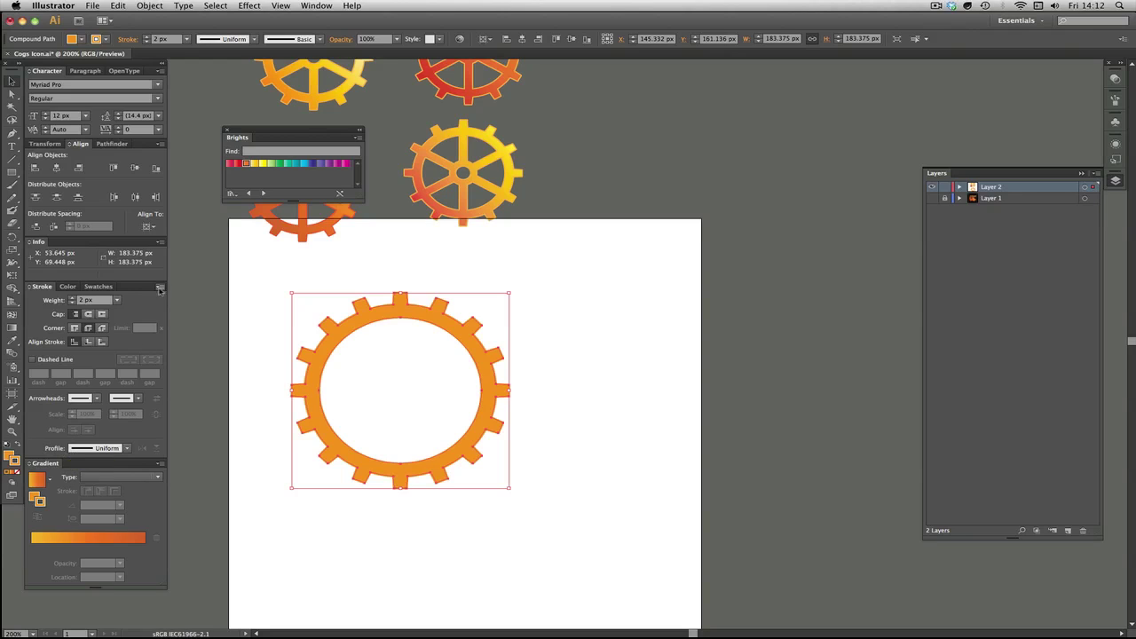
click(96, 287)
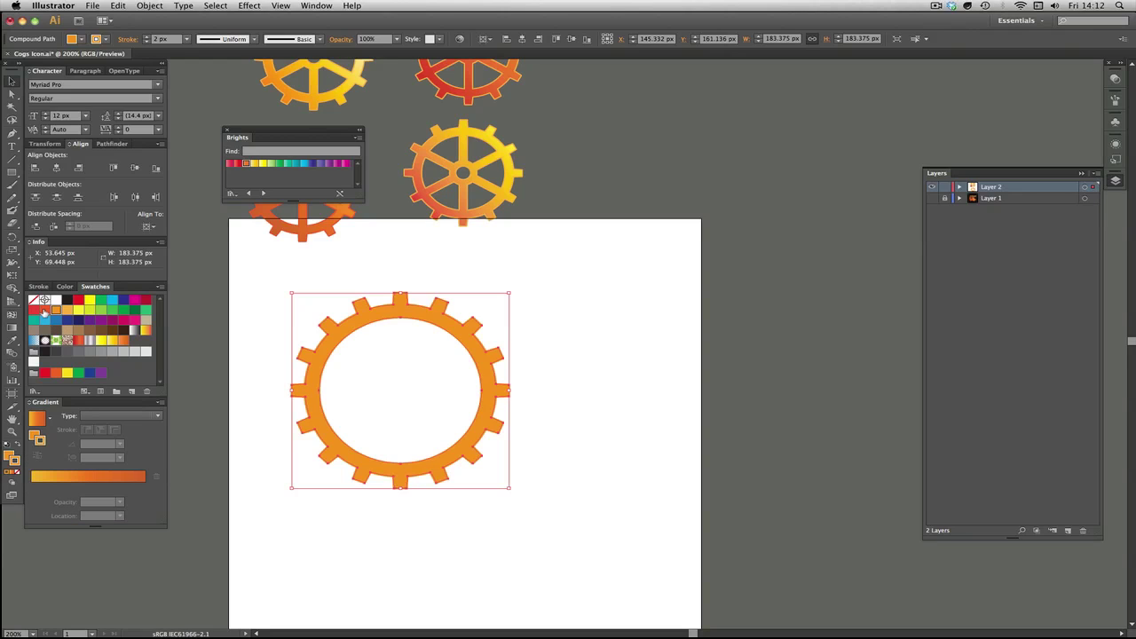
click(41, 310)
Step: Reselect the gear ring and make its fill the active colour
click(561, 358)
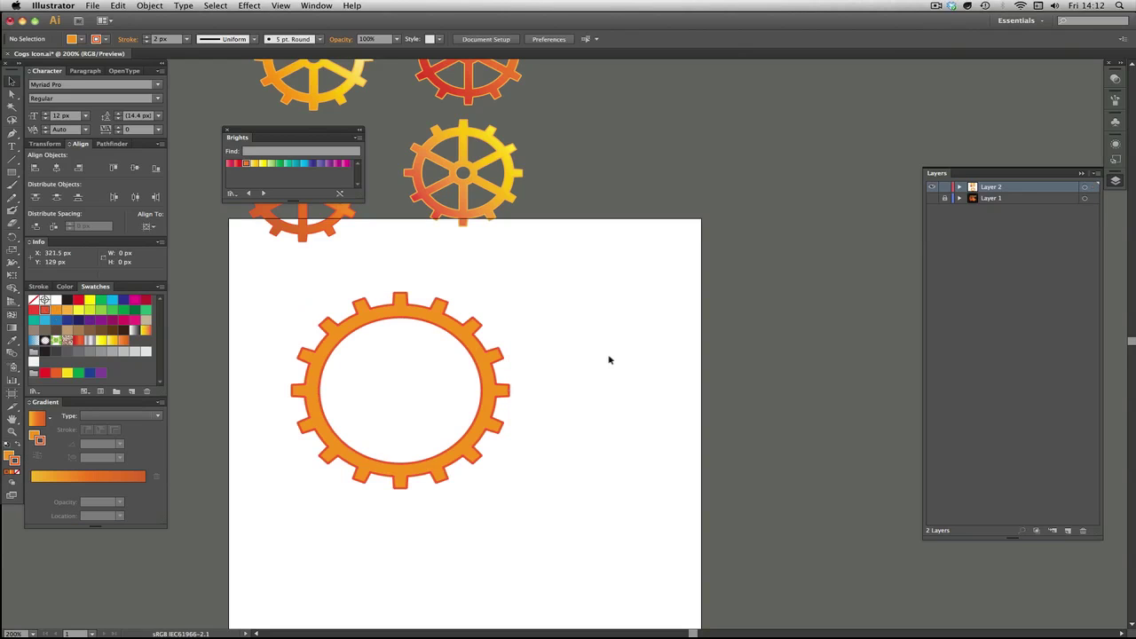
click(468, 340)
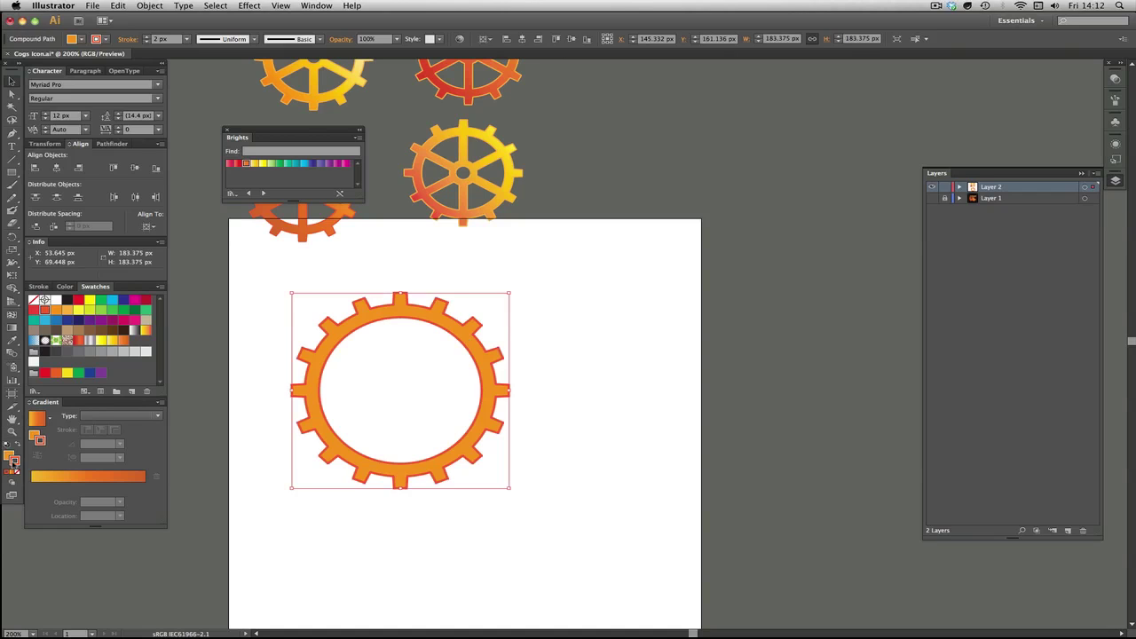
click(9, 454)
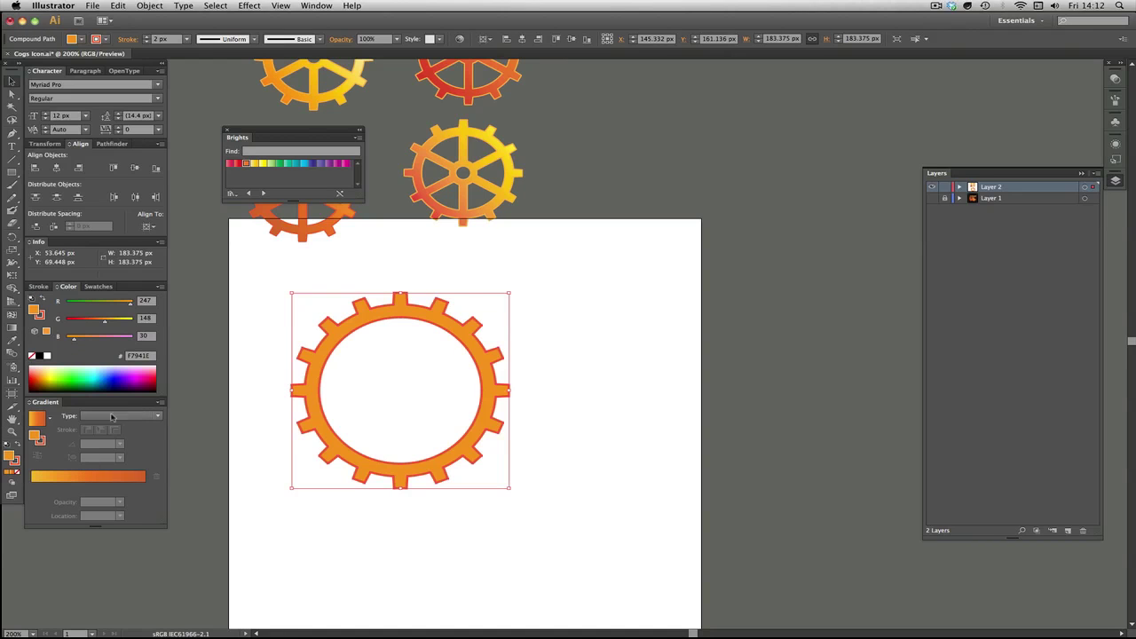
Step: Fill the ring gear with a reversed linear gradient, making the right stop more orange
click(90, 481)
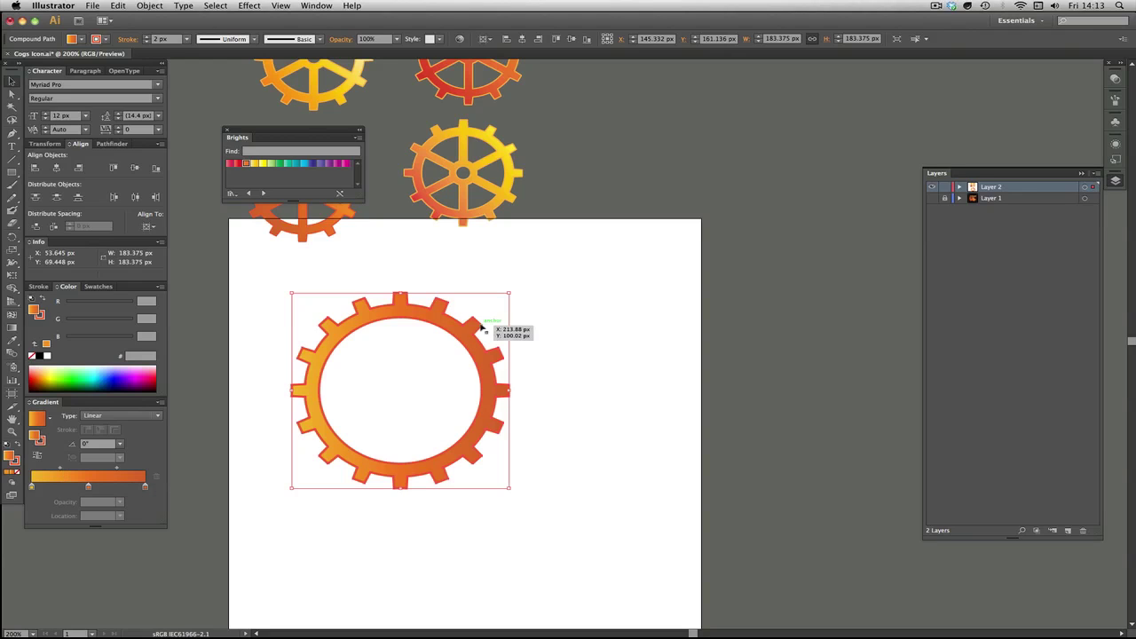
click(38, 454)
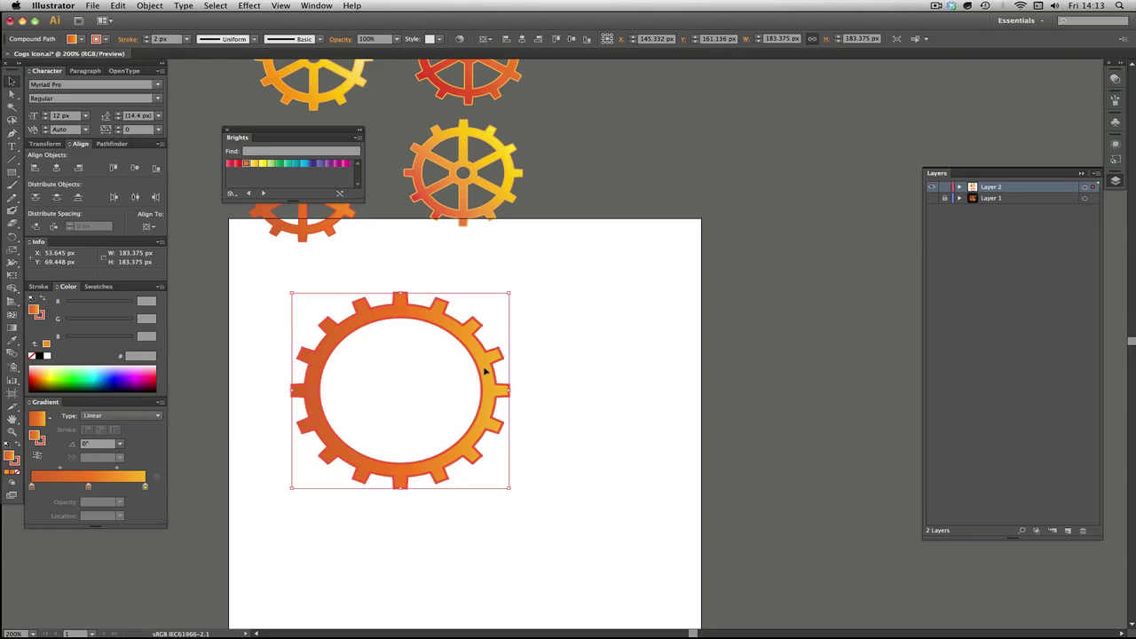
double_click(145, 488)
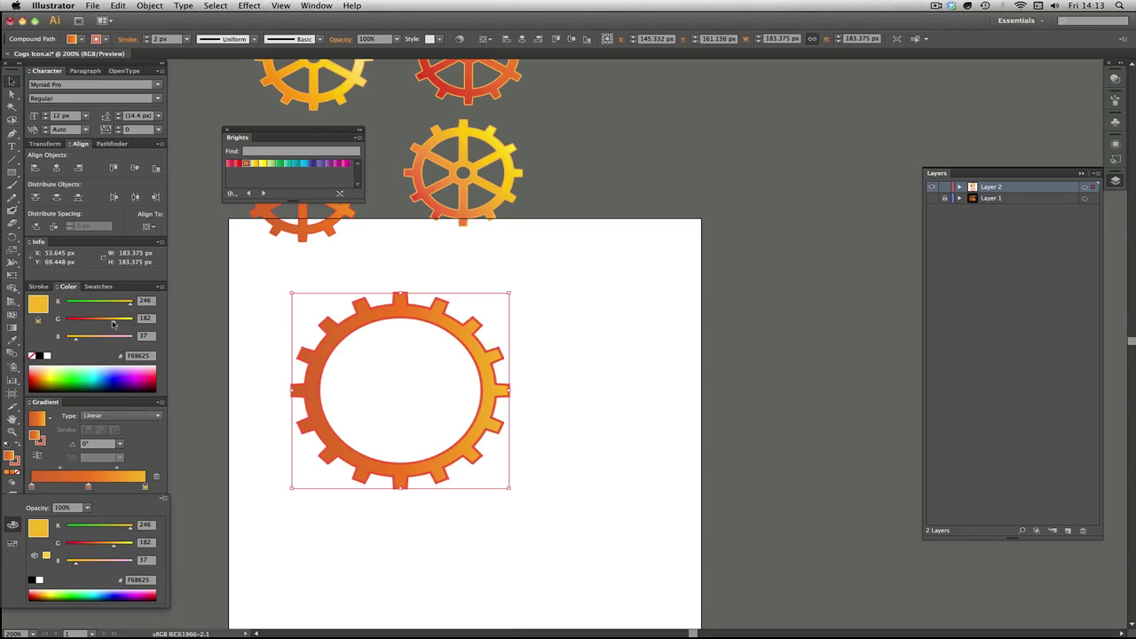
click(115, 325)
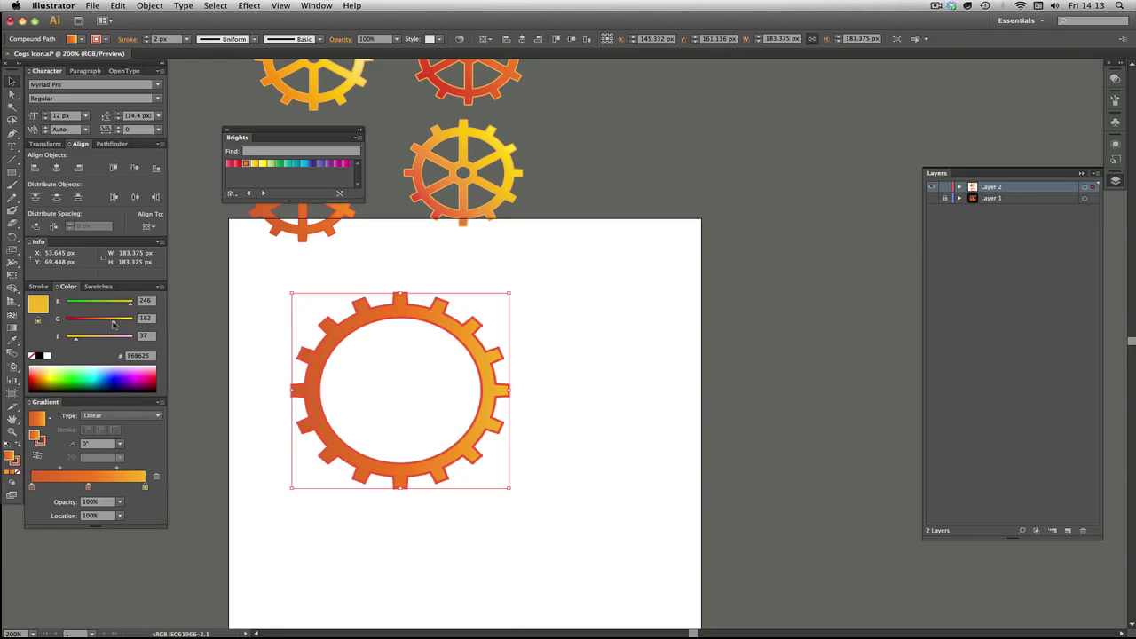
drag(113, 325, 105, 325)
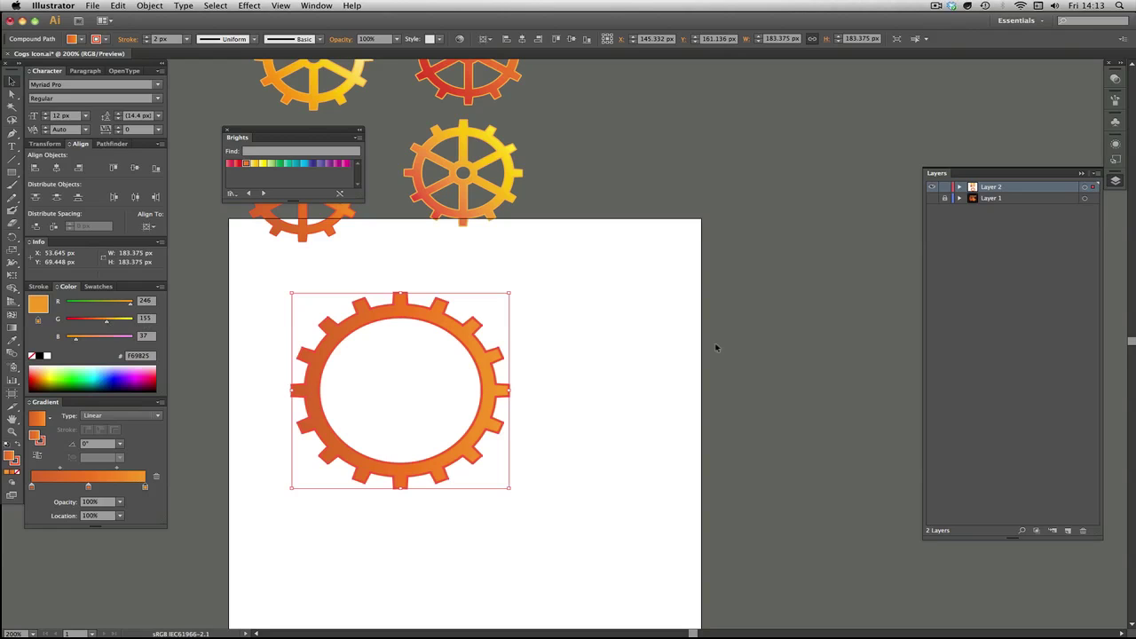
Step: Run the gear's gradient diagonally from lower left to upper right at 36.1°
click(609, 355)
click(494, 380)
key(g)
mouse_move(314, 392)
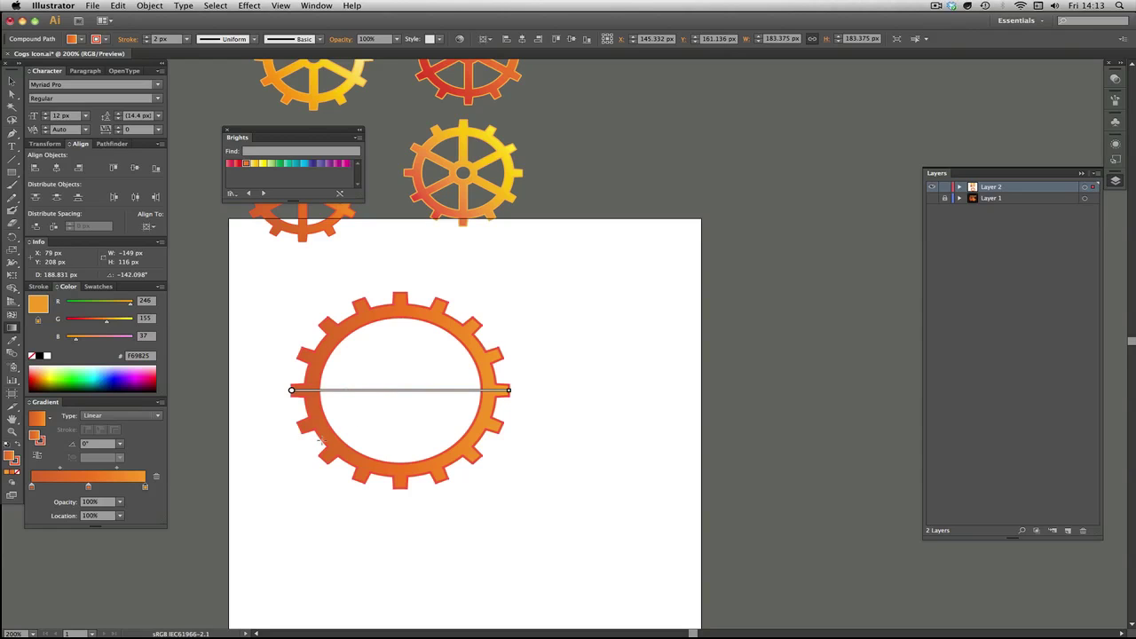
drag(320, 442, 485, 335)
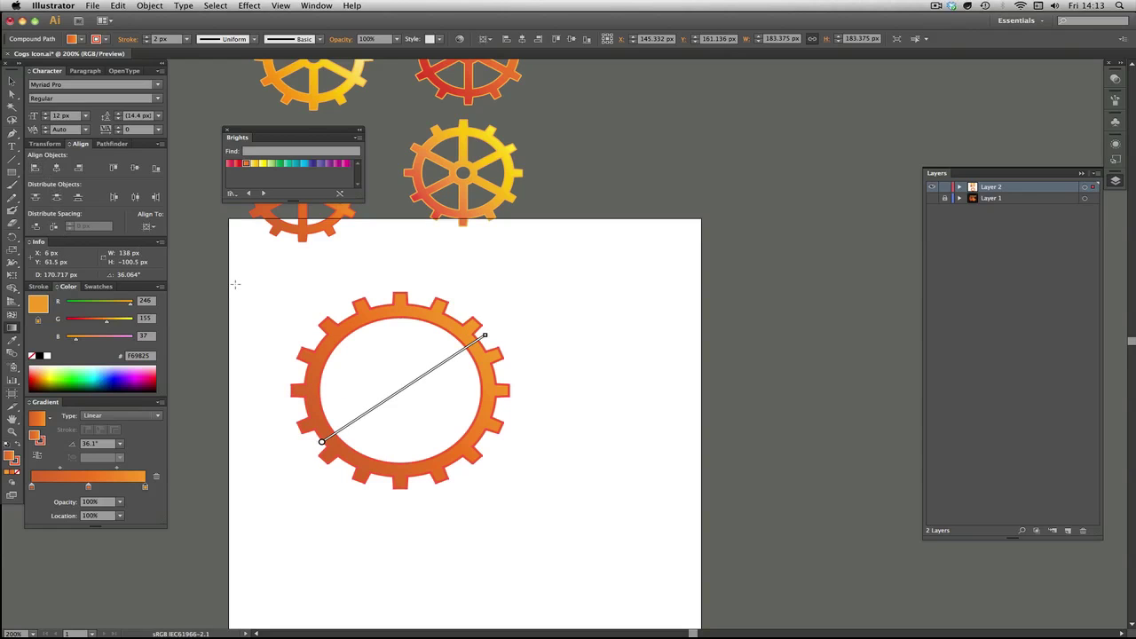
Step: Place a copy of the gradient ring gear to its right
key(v)
click(238, 287)
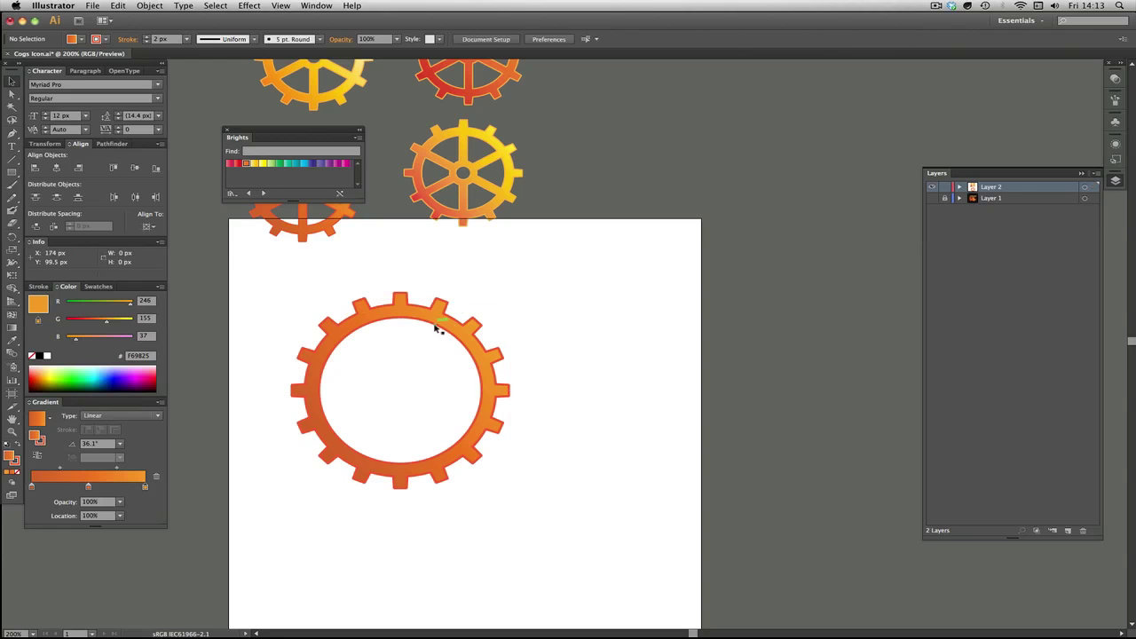
drag(436, 325, 658, 365)
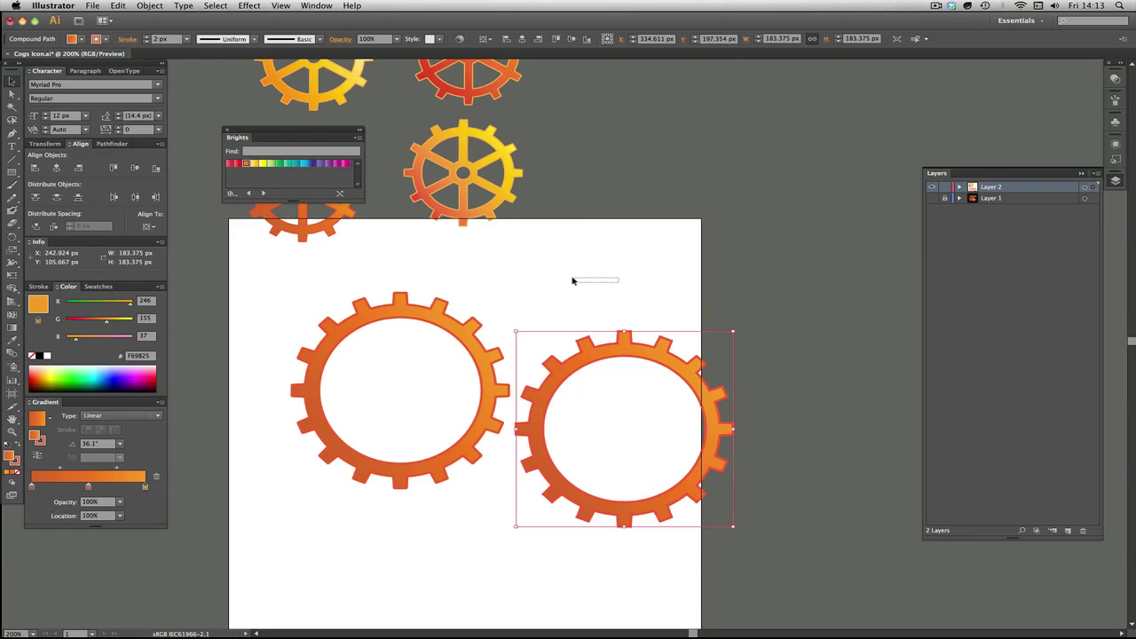
Step: Give the copied ring gear an orange outline from the swatches
click(587, 278)
scroll(594, 276, right, 3)
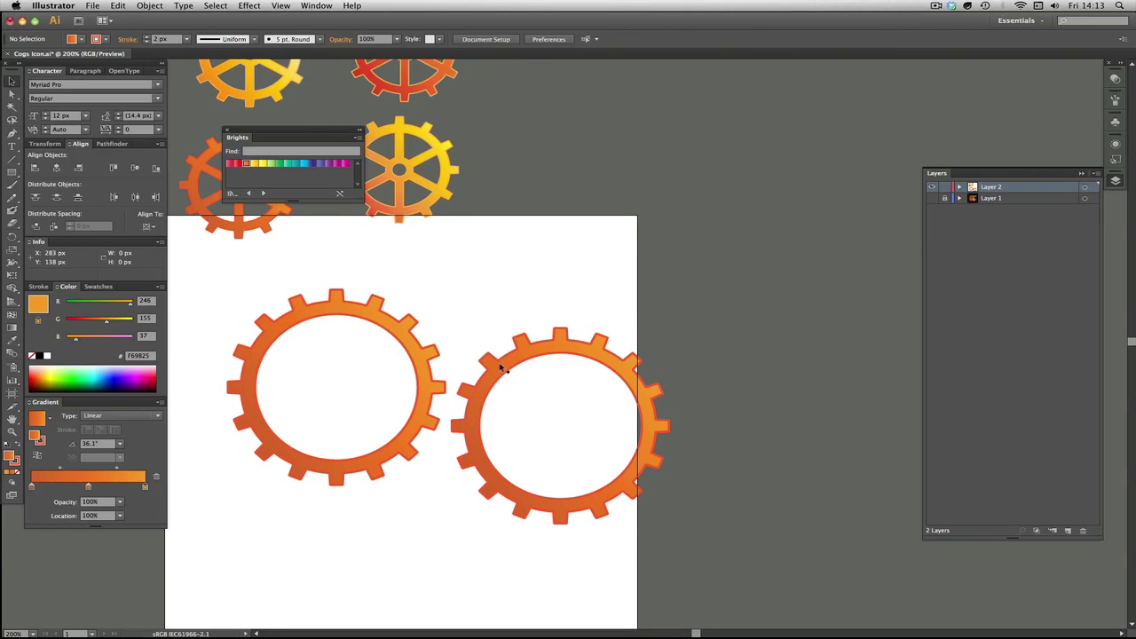
click(497, 369)
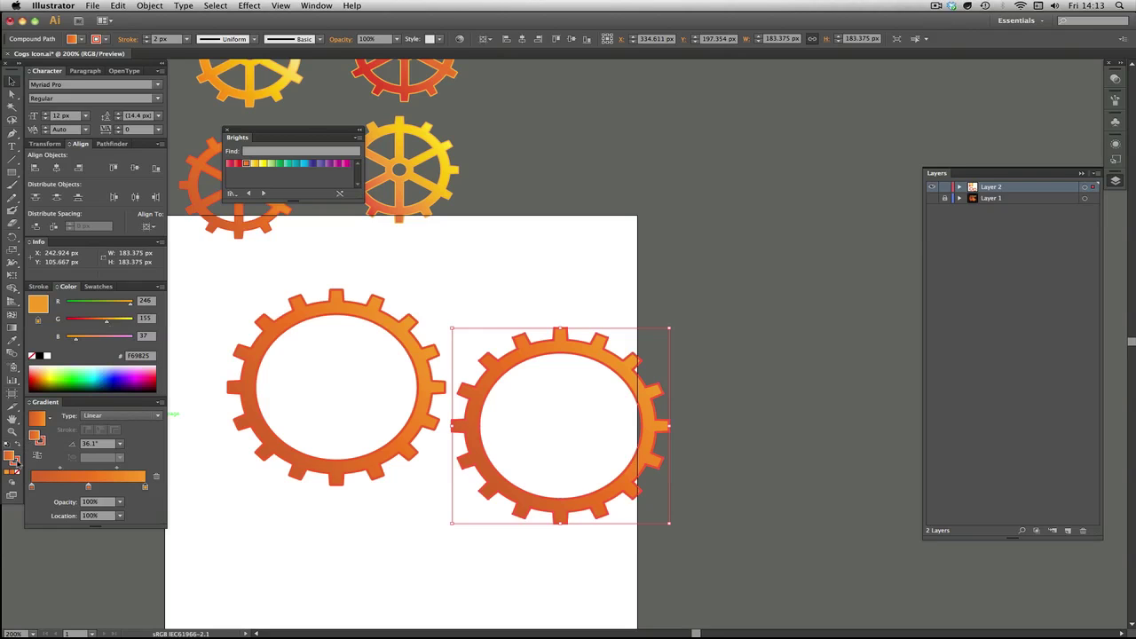
click(16, 462)
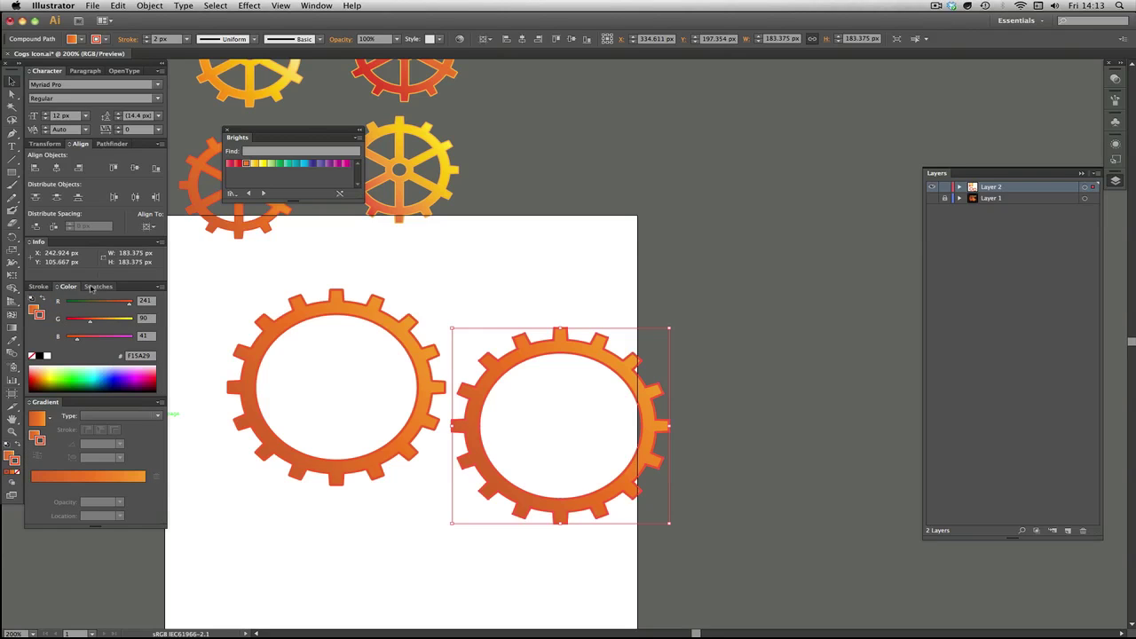
click(94, 287)
click(55, 312)
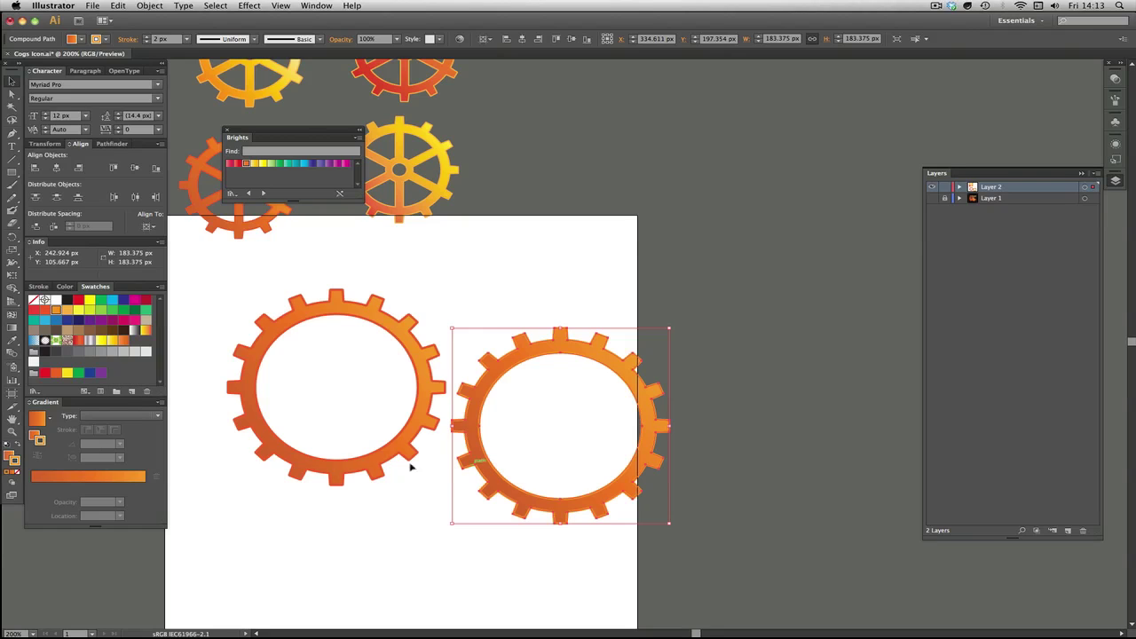
Step: Lower the left gradient stop's green so the gradient starts deeper red (#D4422A)
click(10, 457)
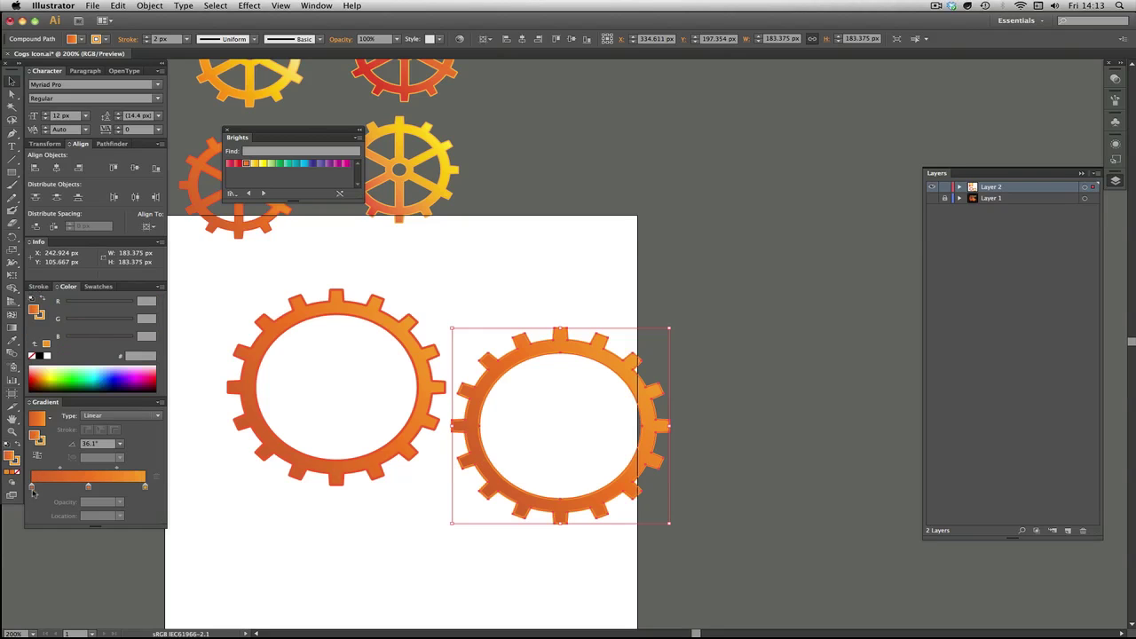
double_click(32, 488)
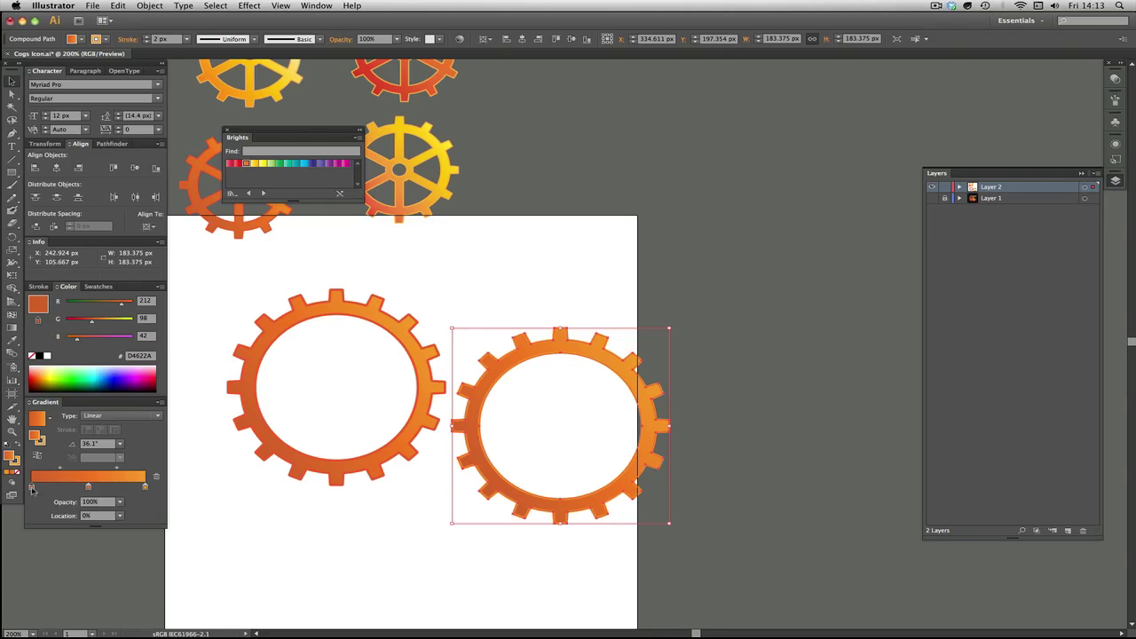
click(92, 325)
drag(91, 324, 86, 325)
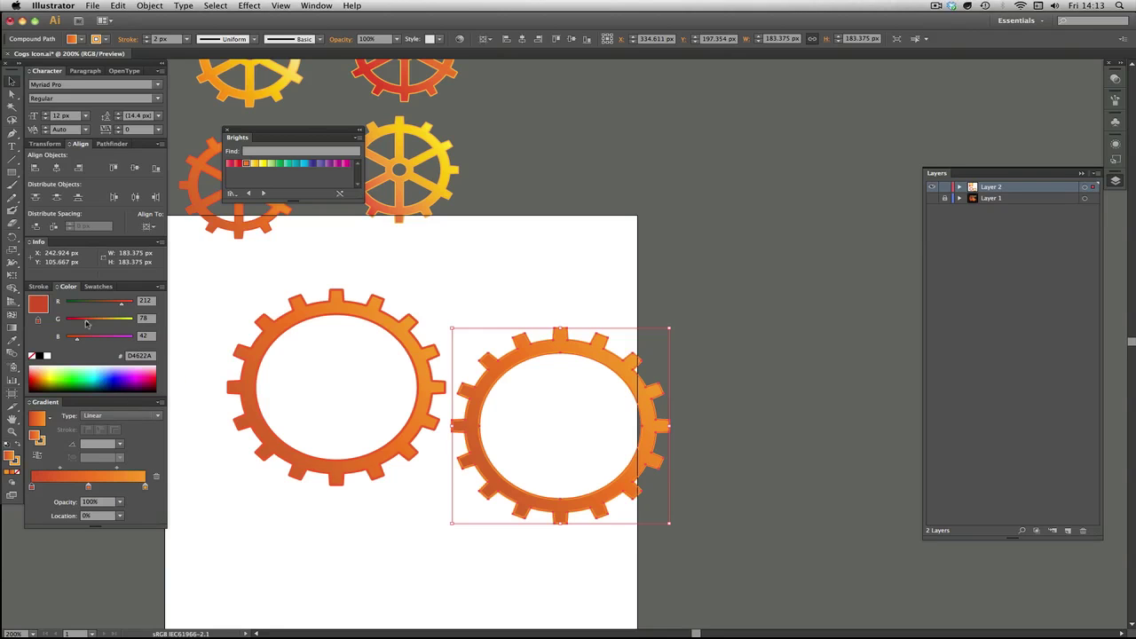
click(537, 303)
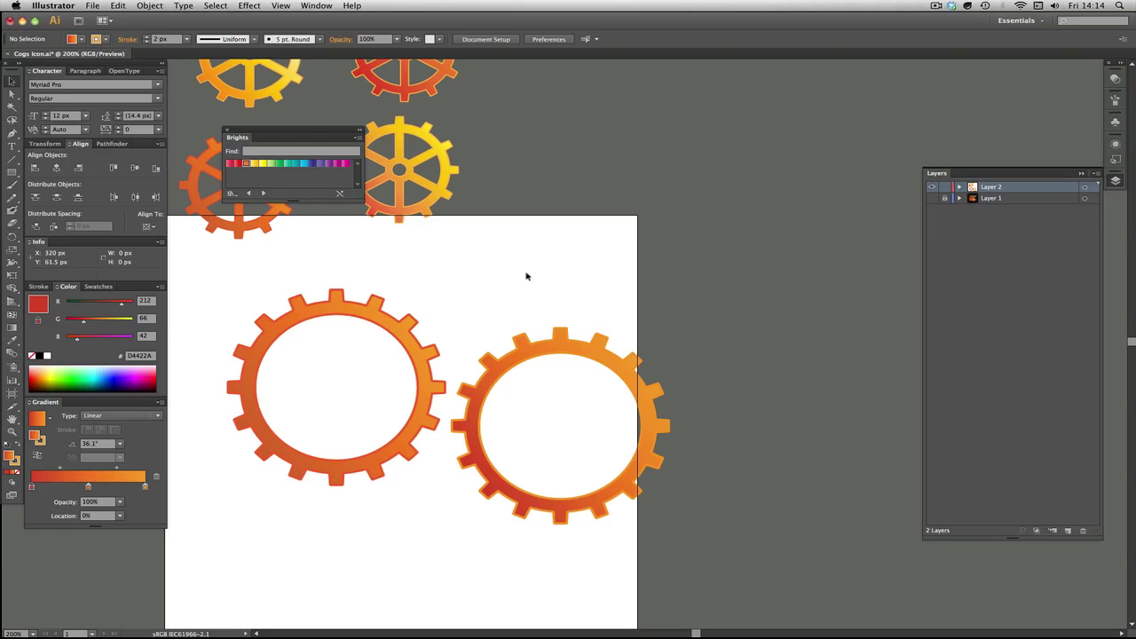
drag(532, 274, 615, 367)
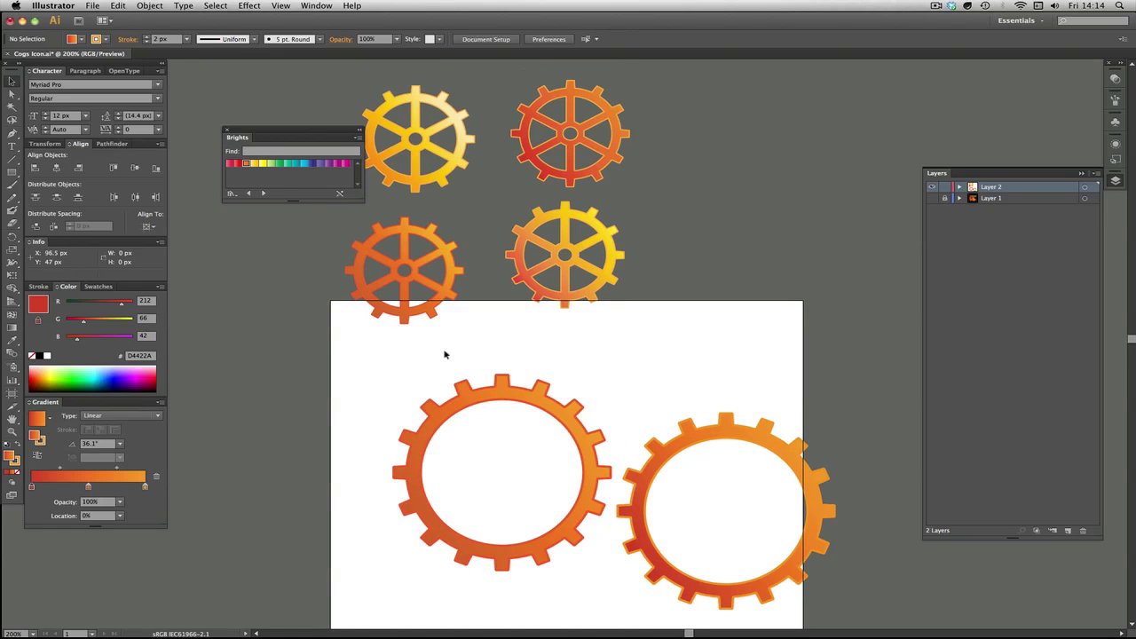
Step: Nudge the two large gears upward, show the reference layer and hide Layer 2
drag(447, 352, 477, 356)
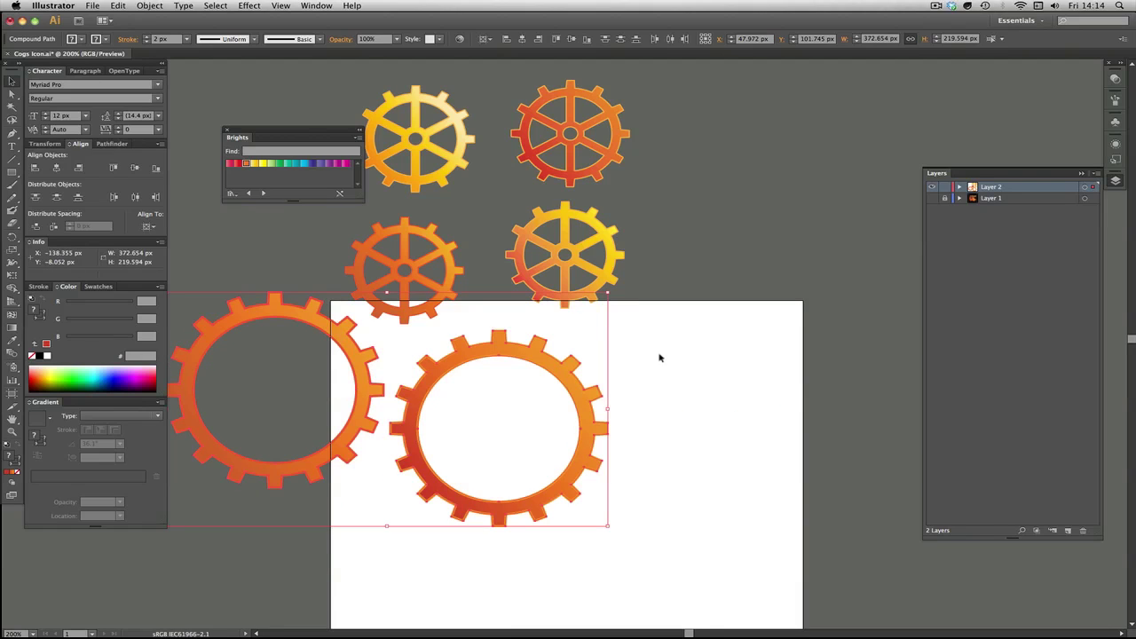
click(932, 198)
click(931, 187)
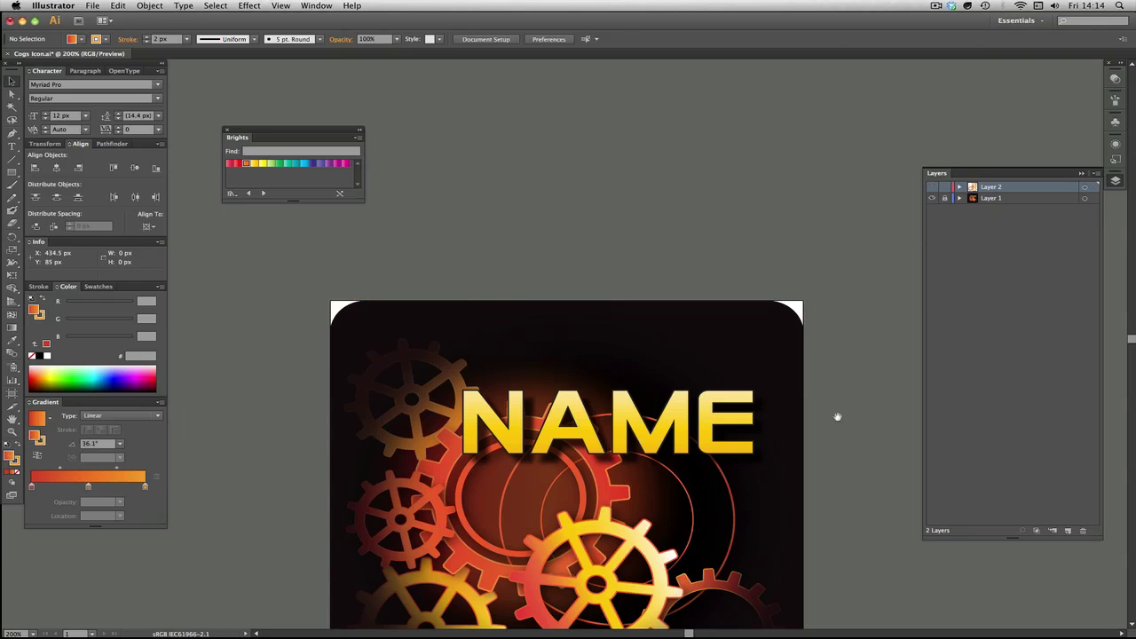
Step: Hide the reference's NAME text, gears and rings, leaving the black square and glow
scroll(837, 414, down, 5)
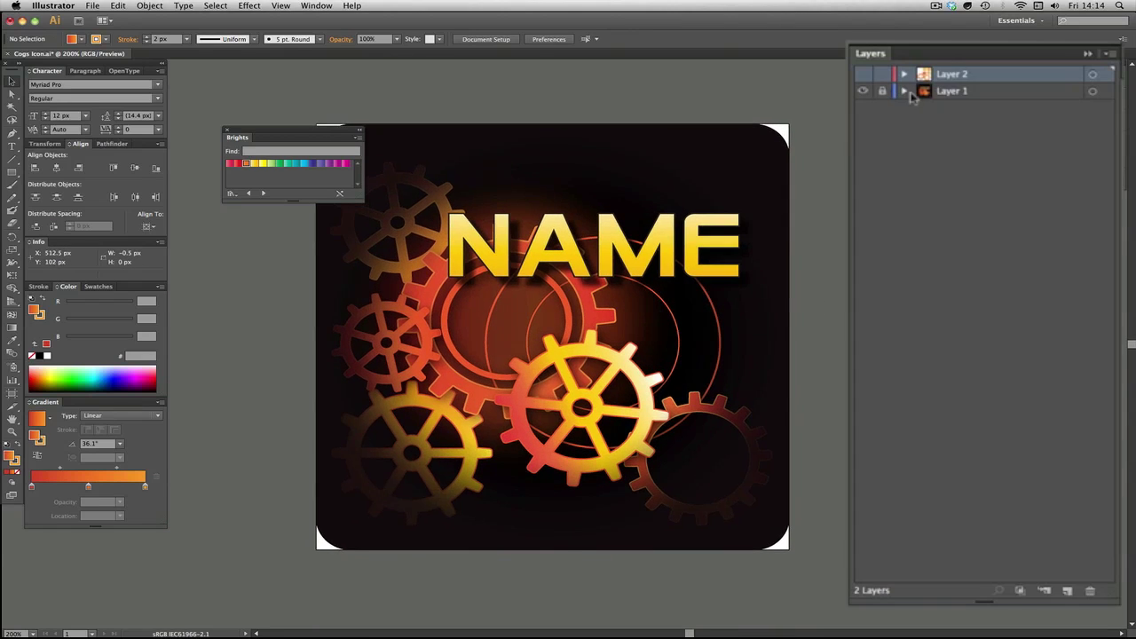
click(904, 91)
click(924, 108)
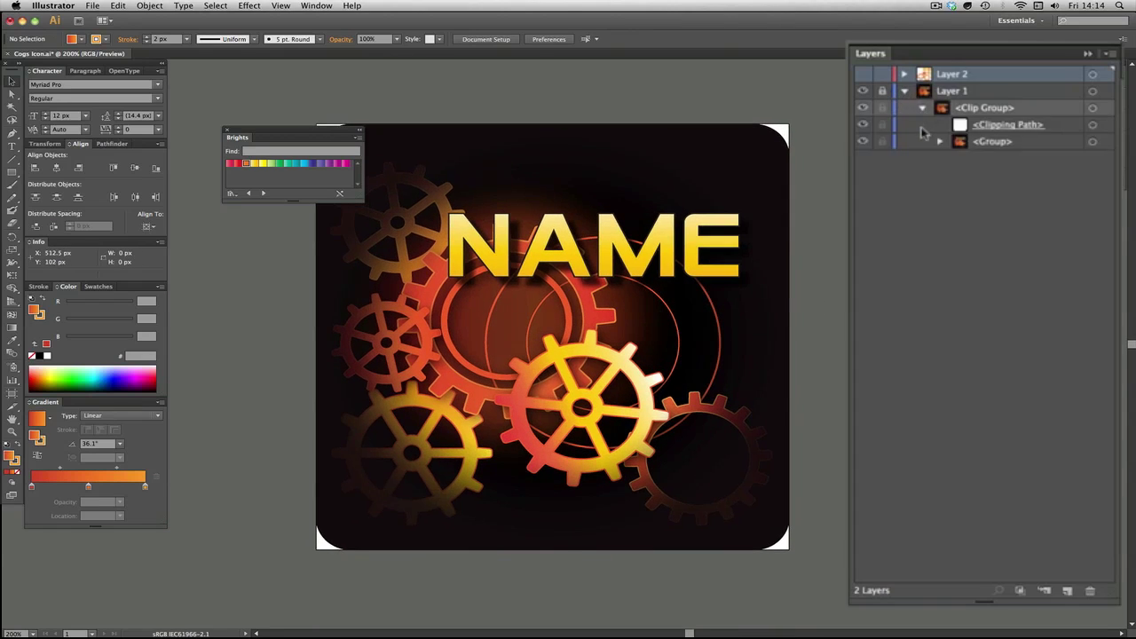
click(940, 142)
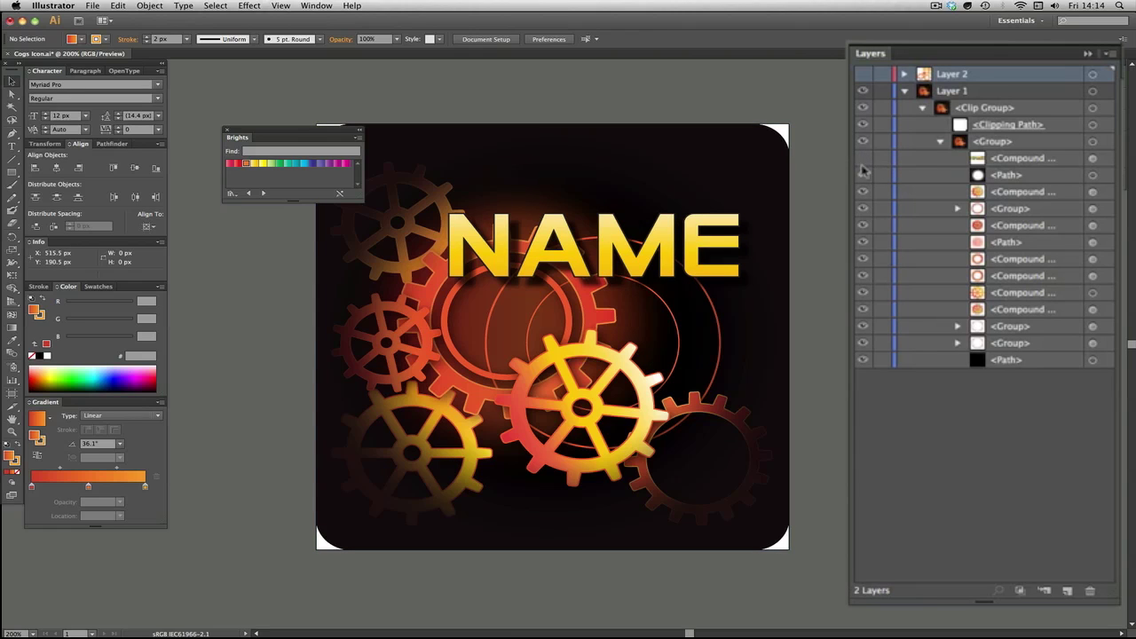
drag(862, 161, 866, 216)
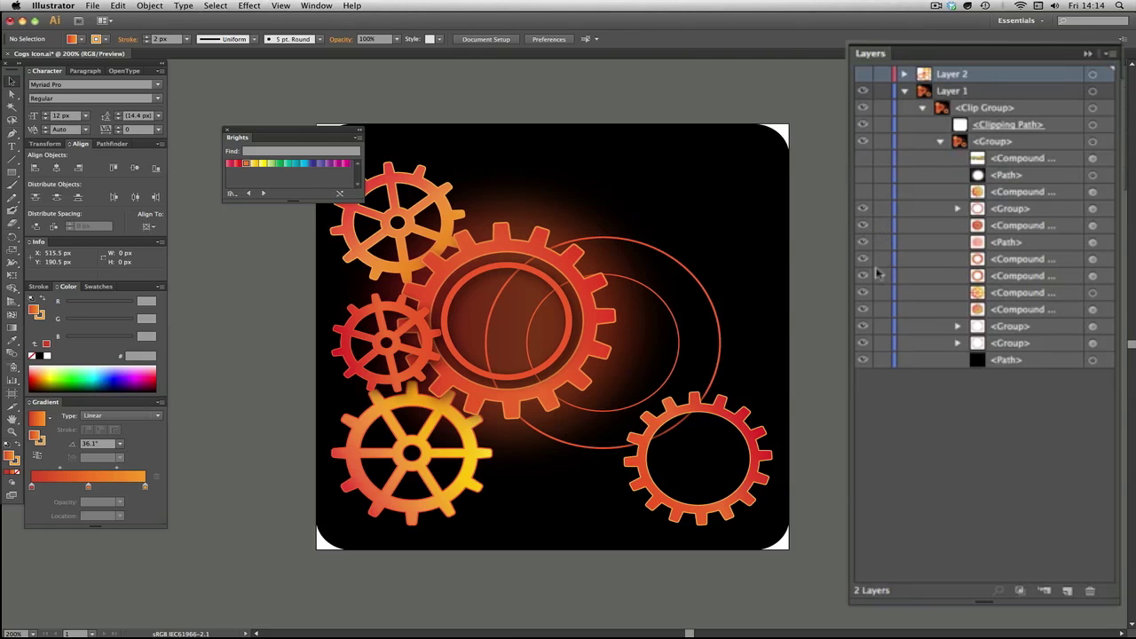
drag(863, 260, 866, 344)
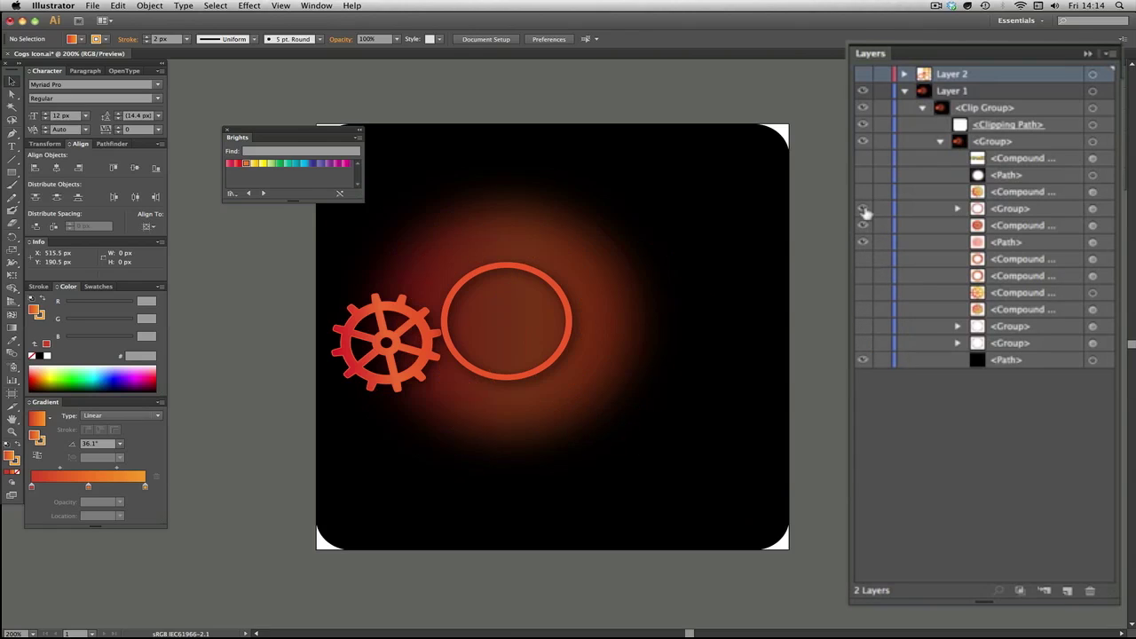
drag(866, 213, 867, 233)
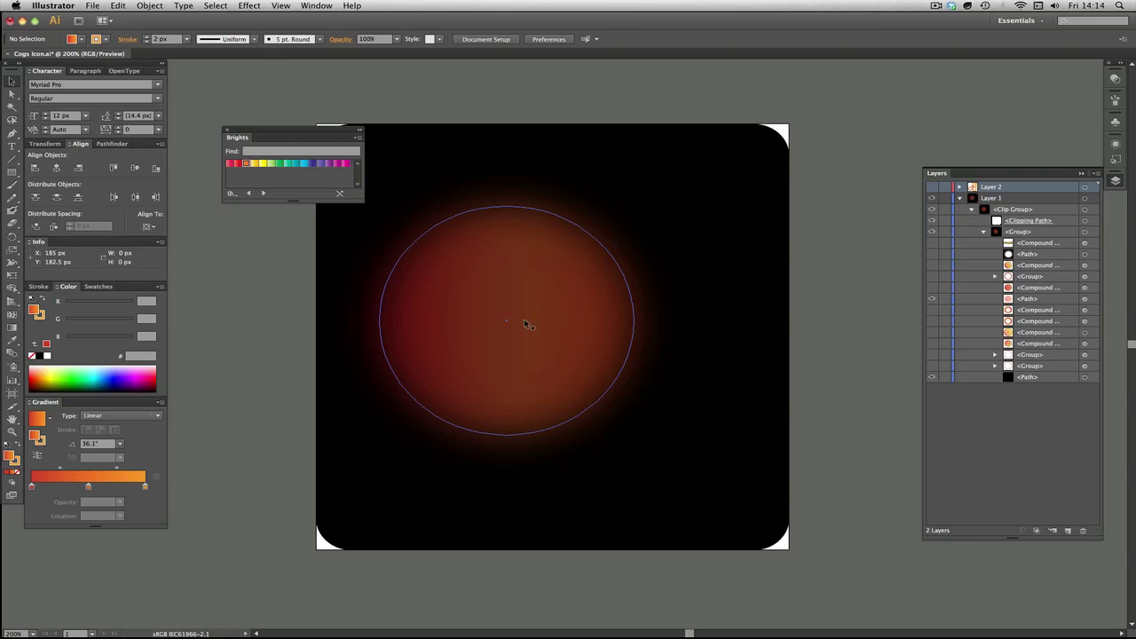
Step: Select the reference's orange glow circle and move the Brights swatch panel off the artwork
click(580, 312)
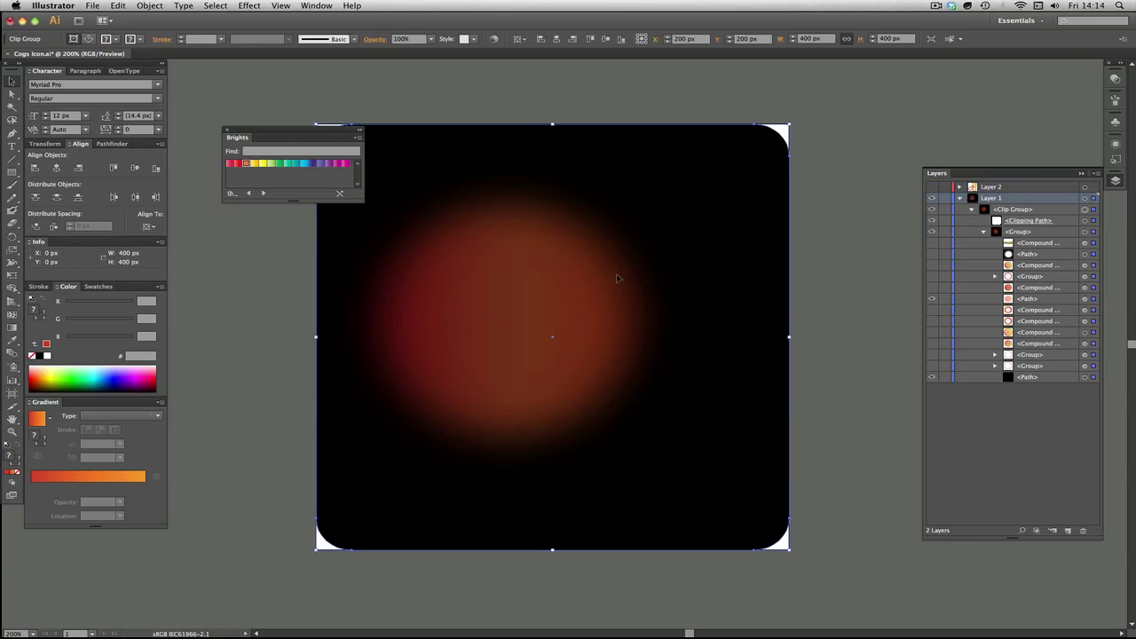
click(1085, 299)
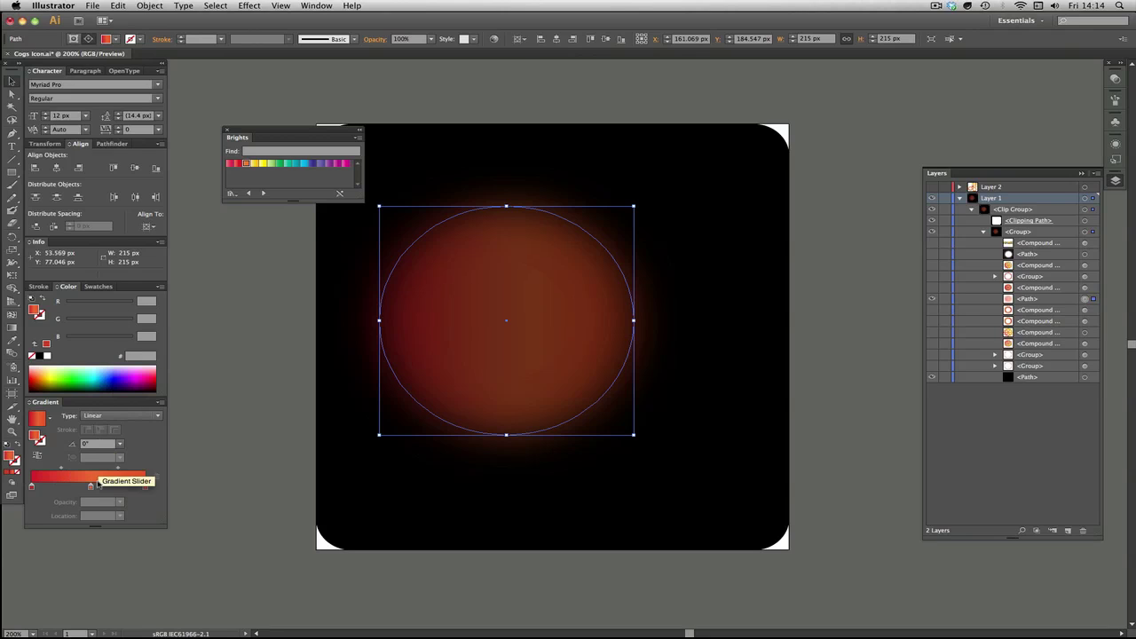
click(99, 287)
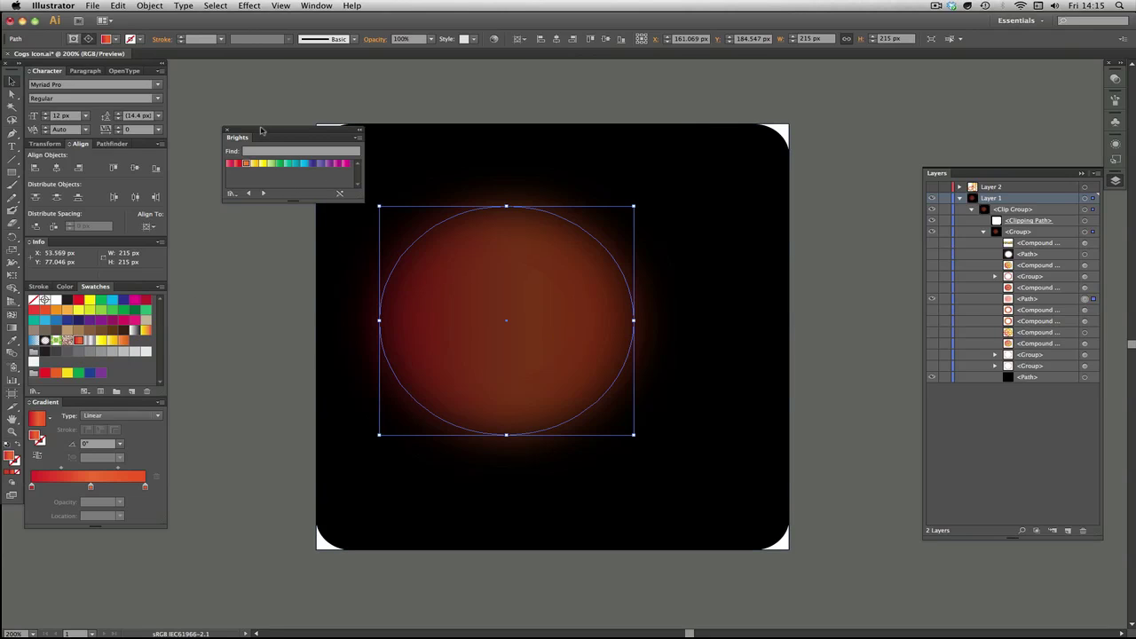
drag(261, 130, 217, 76)
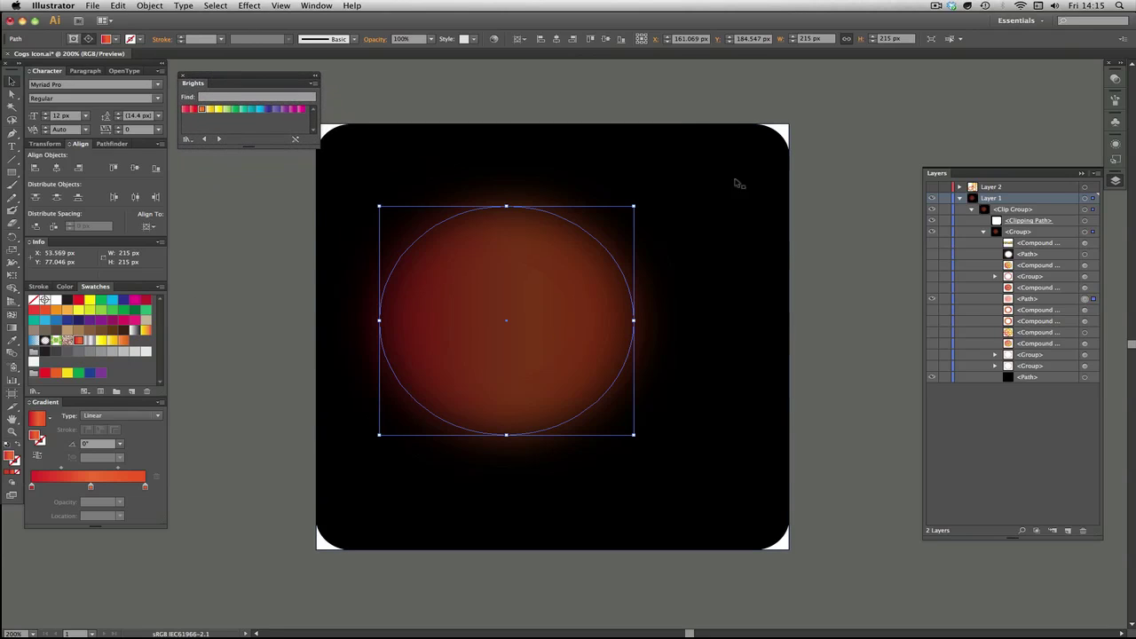
Step: Show Layer 2, hide the reference, and move the large ring gear to the artboard's top right
click(932, 187)
click(932, 198)
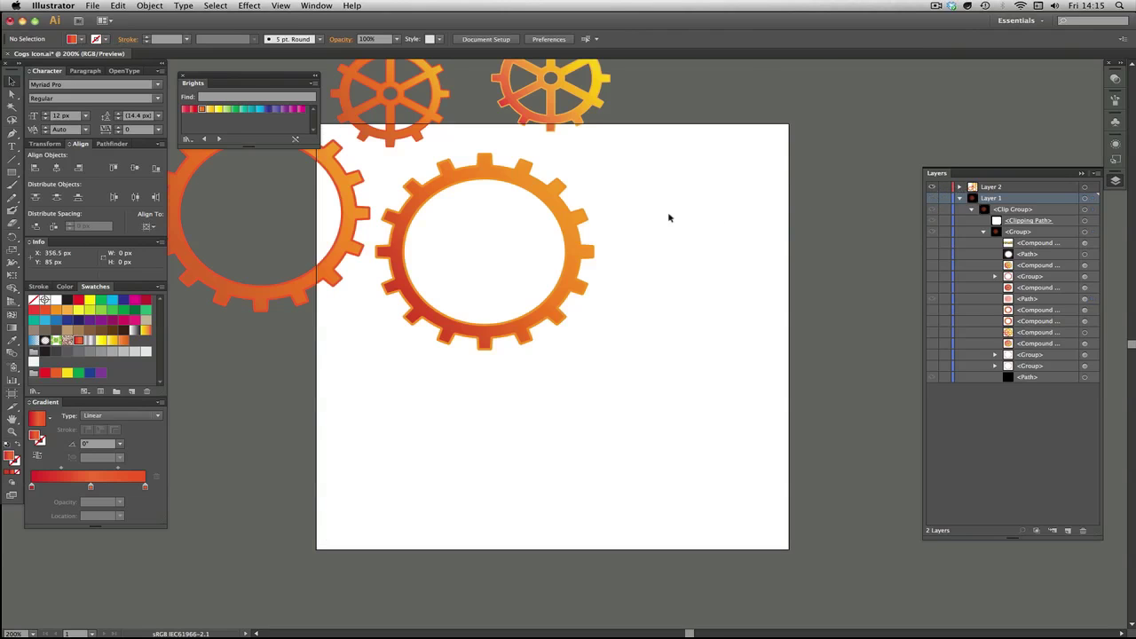
drag(699, 211, 680, 274)
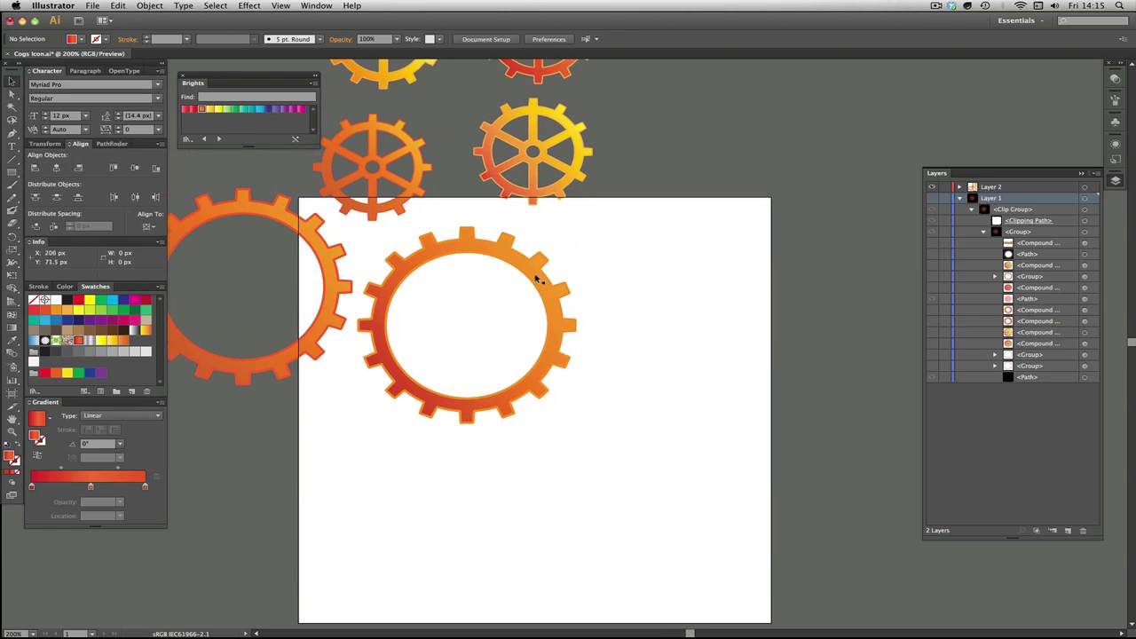
drag(539, 280, 565, 268)
drag(668, 228, 833, 114)
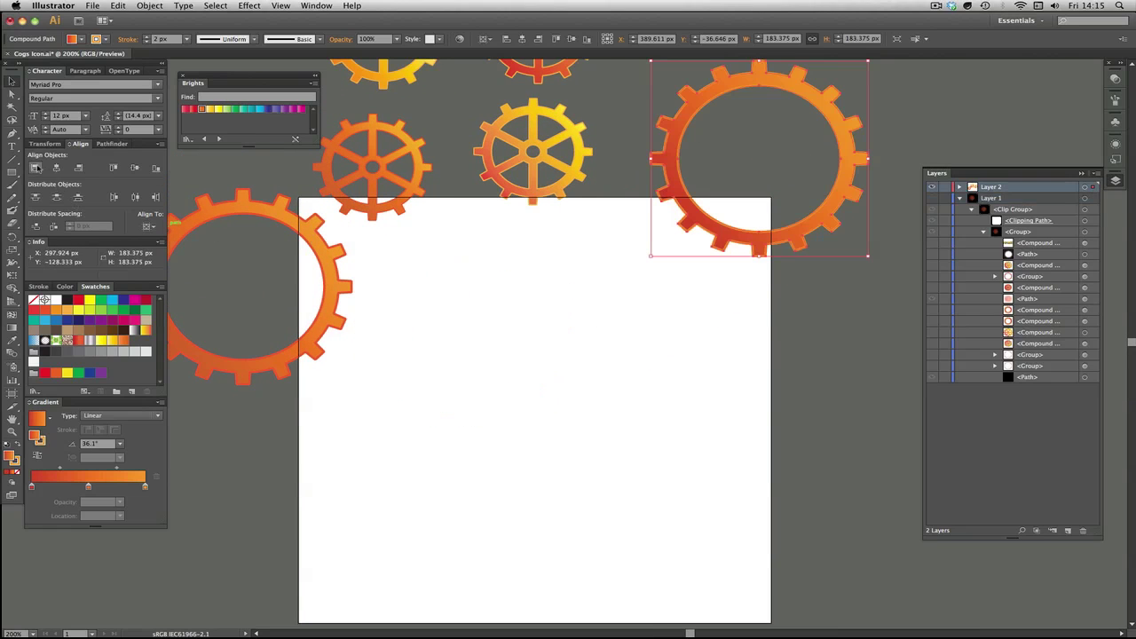
Step: Draw a circle near the artboard centre with a red-orange gradient fill and no stroke
drag(12, 172, 53, 197)
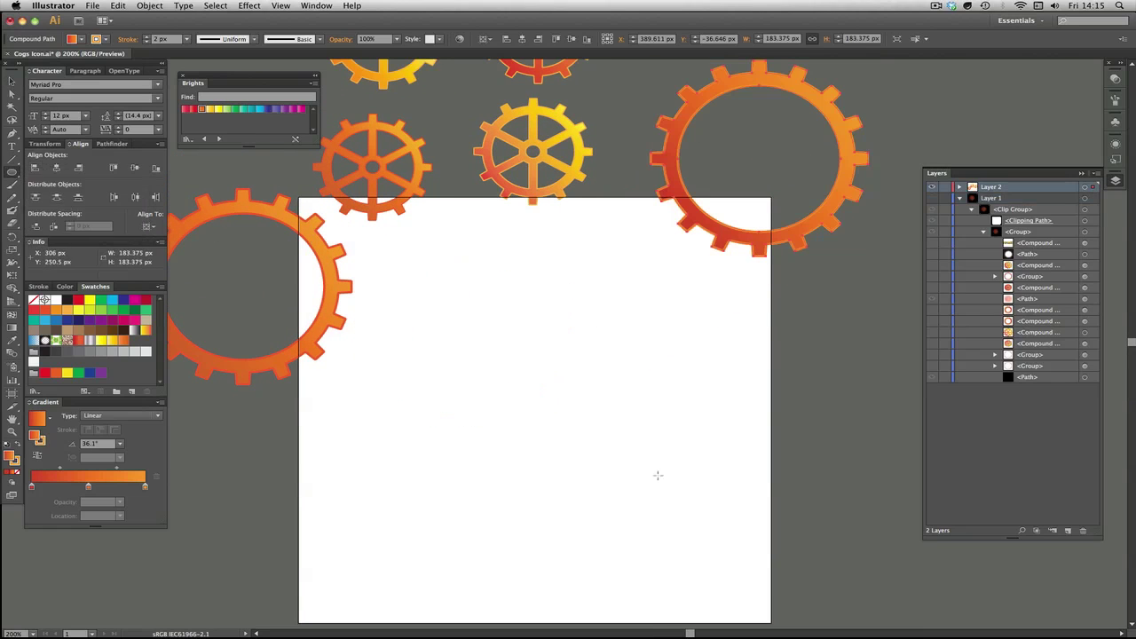
drag(440, 321, 663, 500)
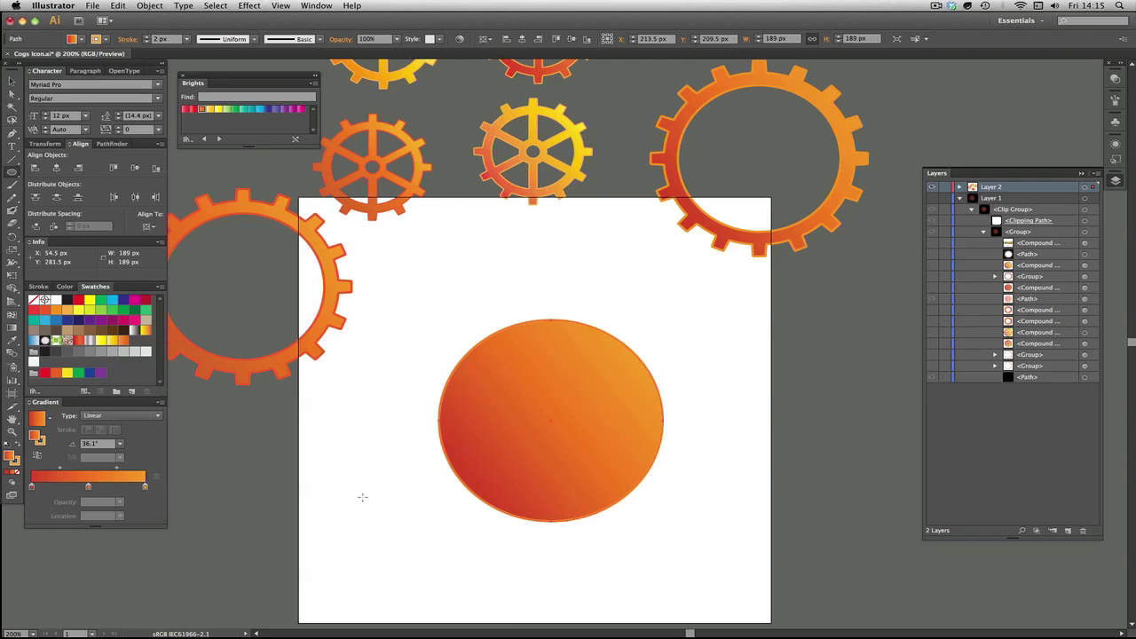
click(78, 341)
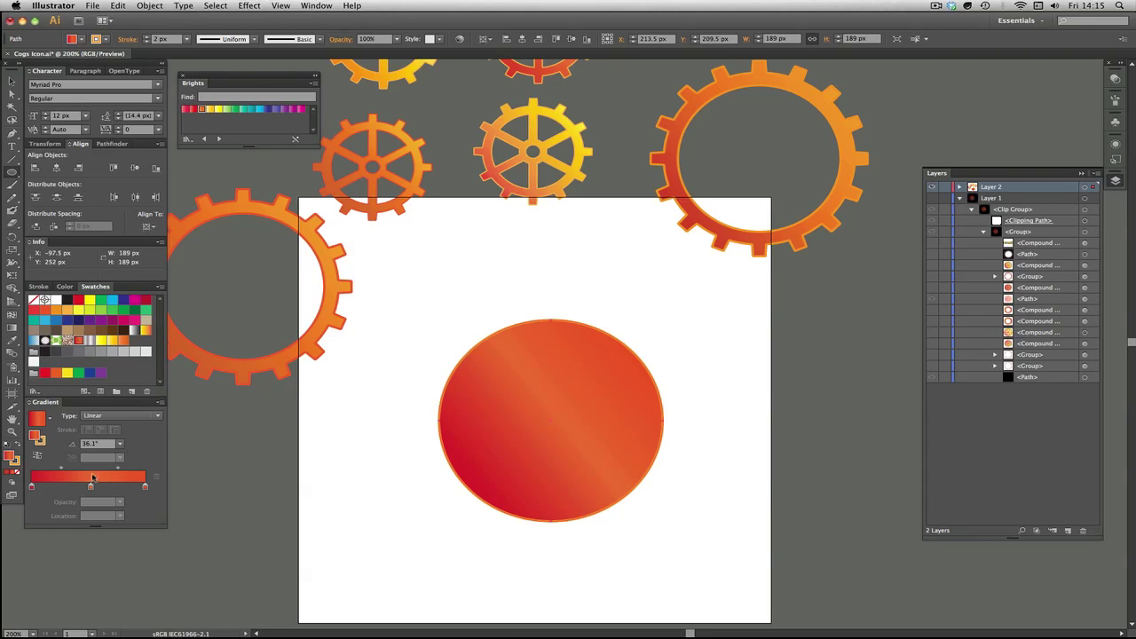
key(x)
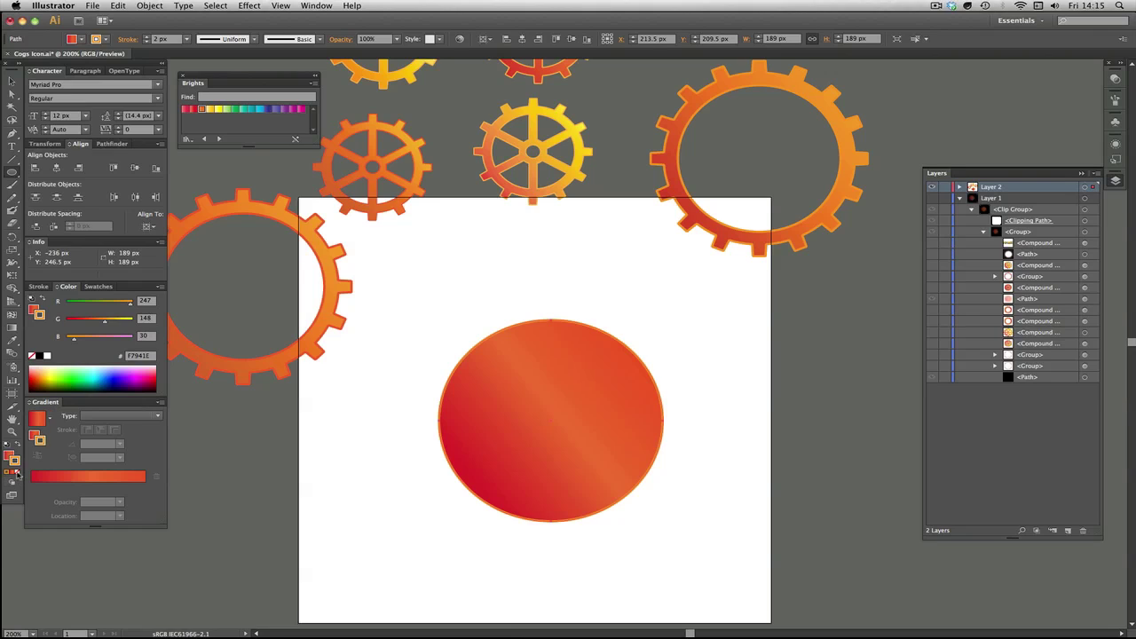
click(17, 474)
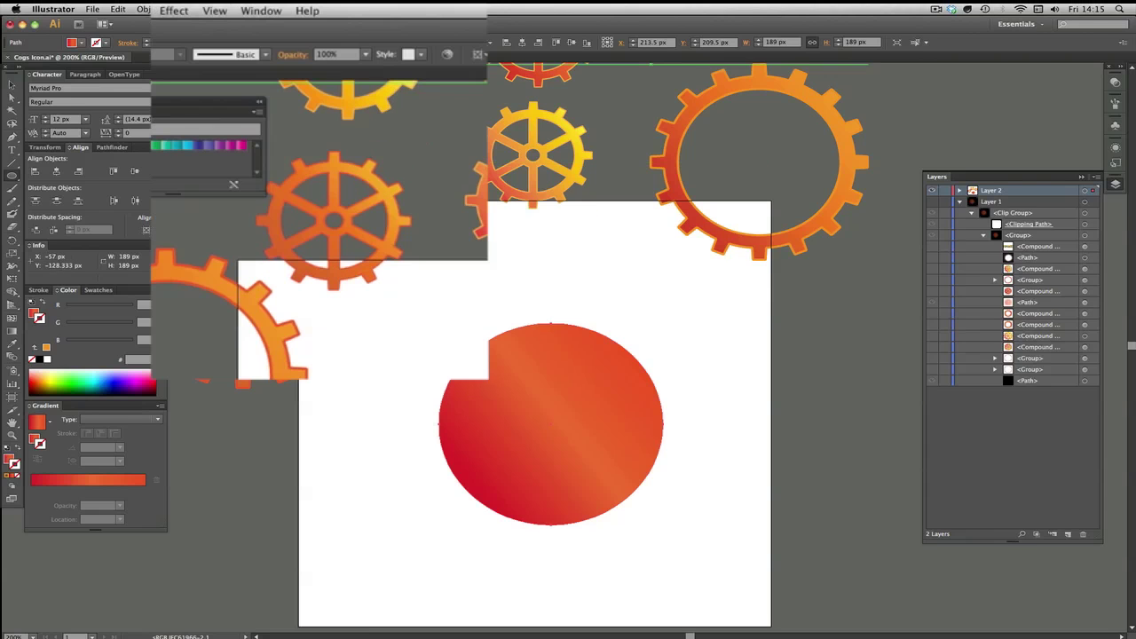
Step: Apply a Gaussian Blur with a 60.4-pixel radius to the red-orange circle
click(174, 10)
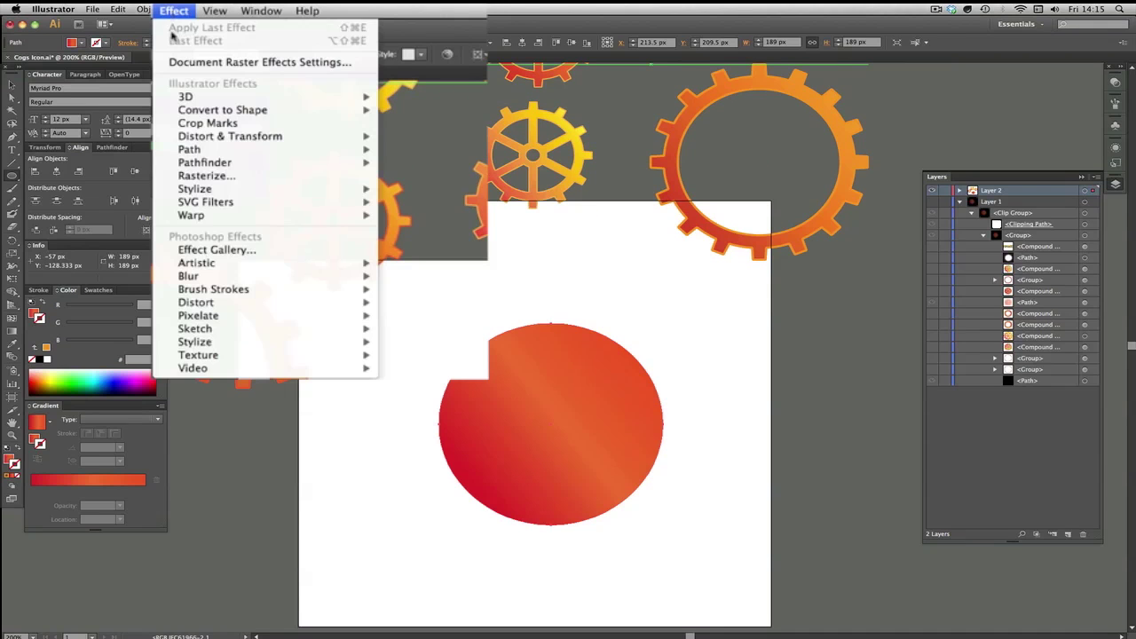
mouse_move(191, 280)
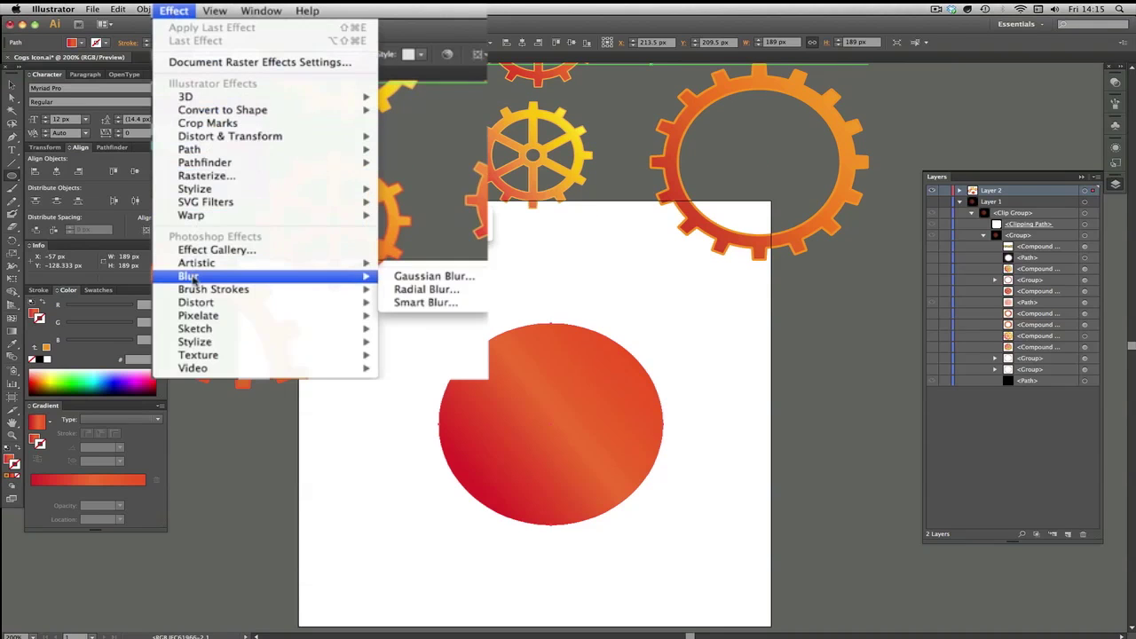
click(429, 282)
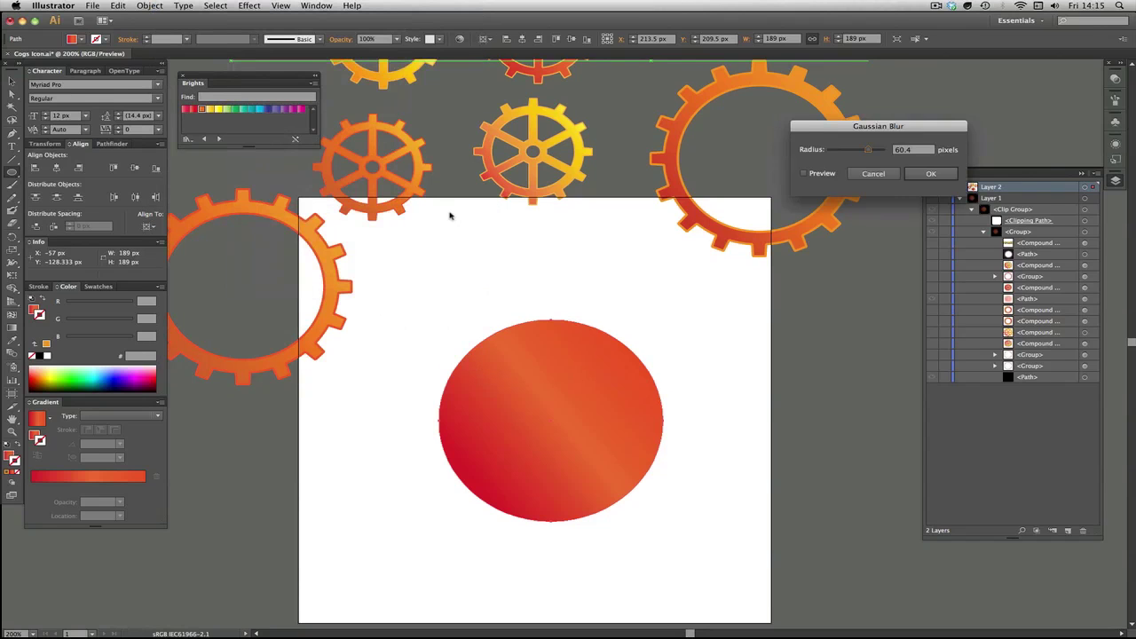
click(803, 173)
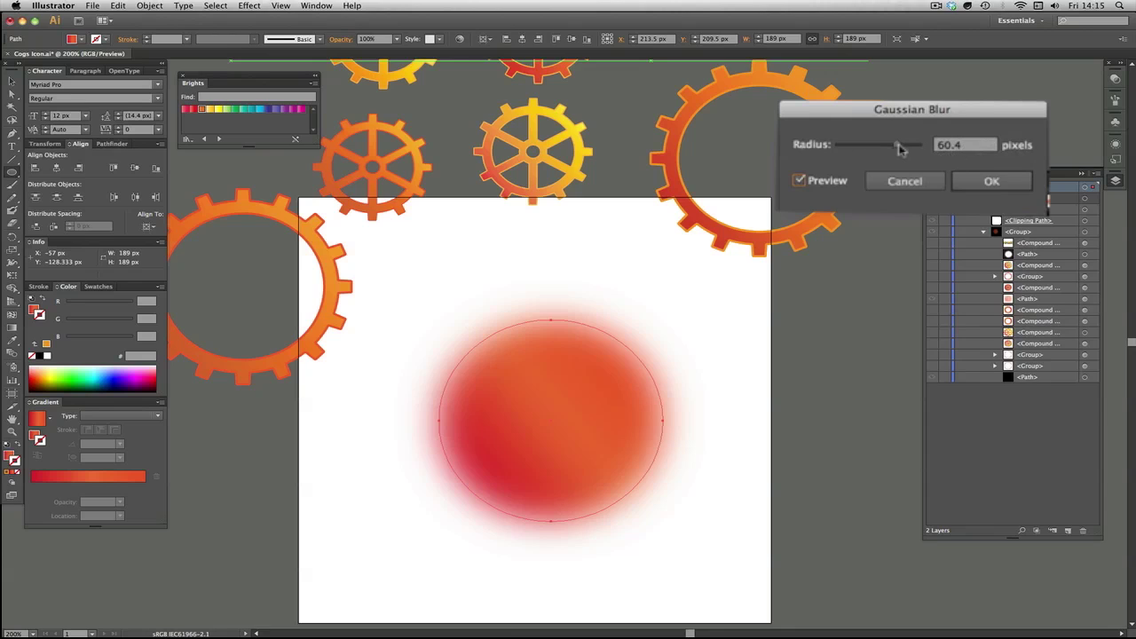
drag(899, 151, 916, 149)
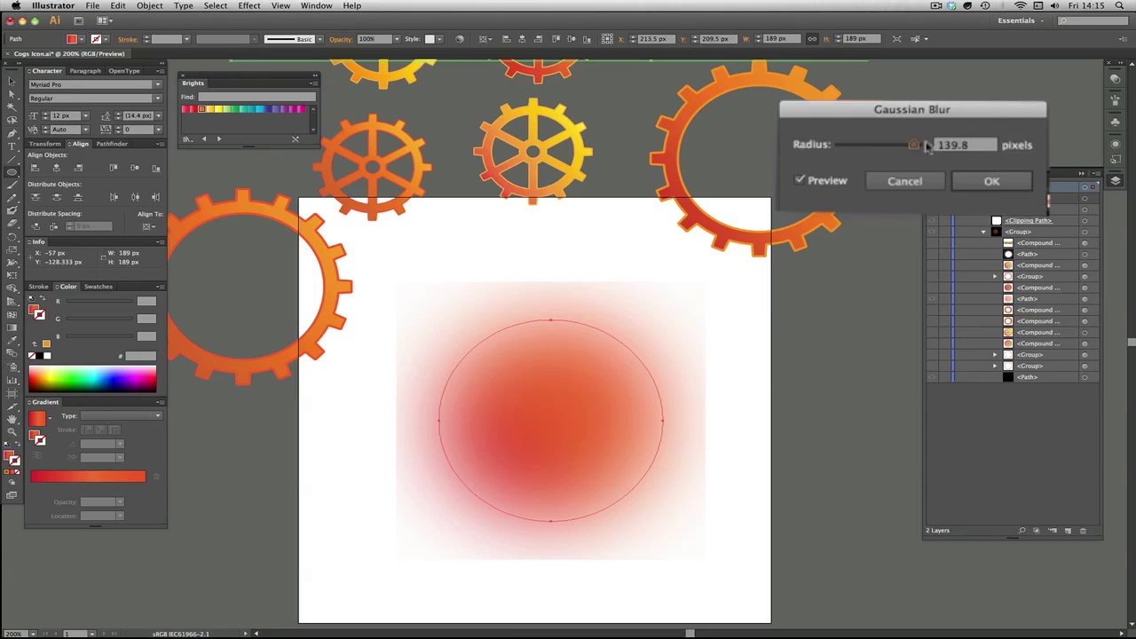
drag(918, 149, 898, 151)
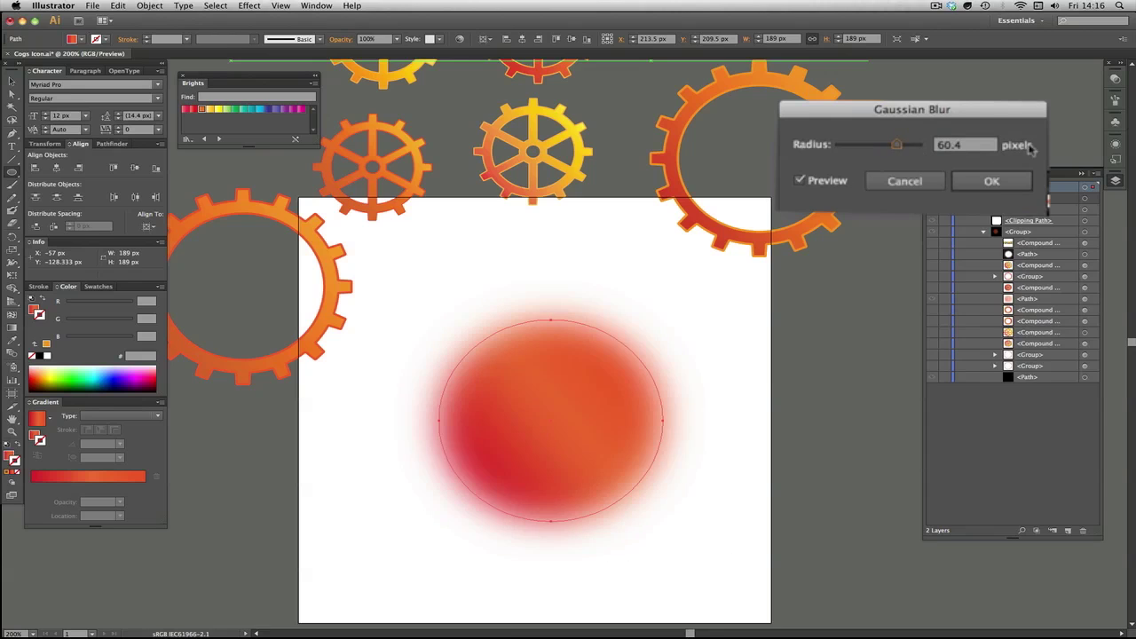
click(984, 182)
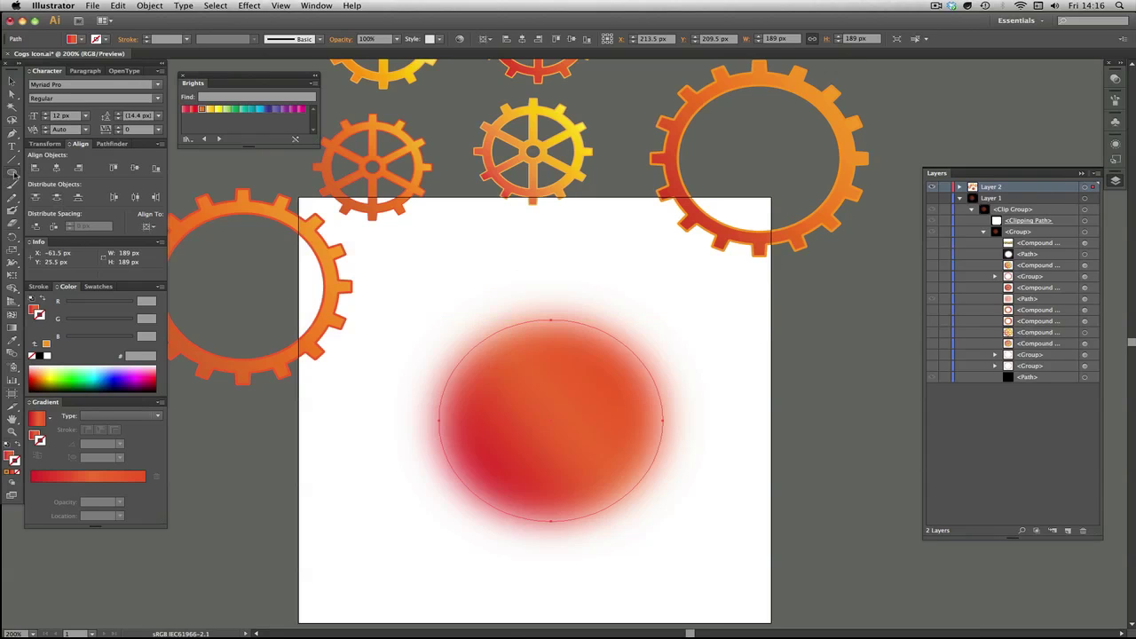
Step: Create a 400×400 px square centred horizontally and vertically on the artboard
drag(11, 171, 58, 171)
click(641, 283)
click(575, 300)
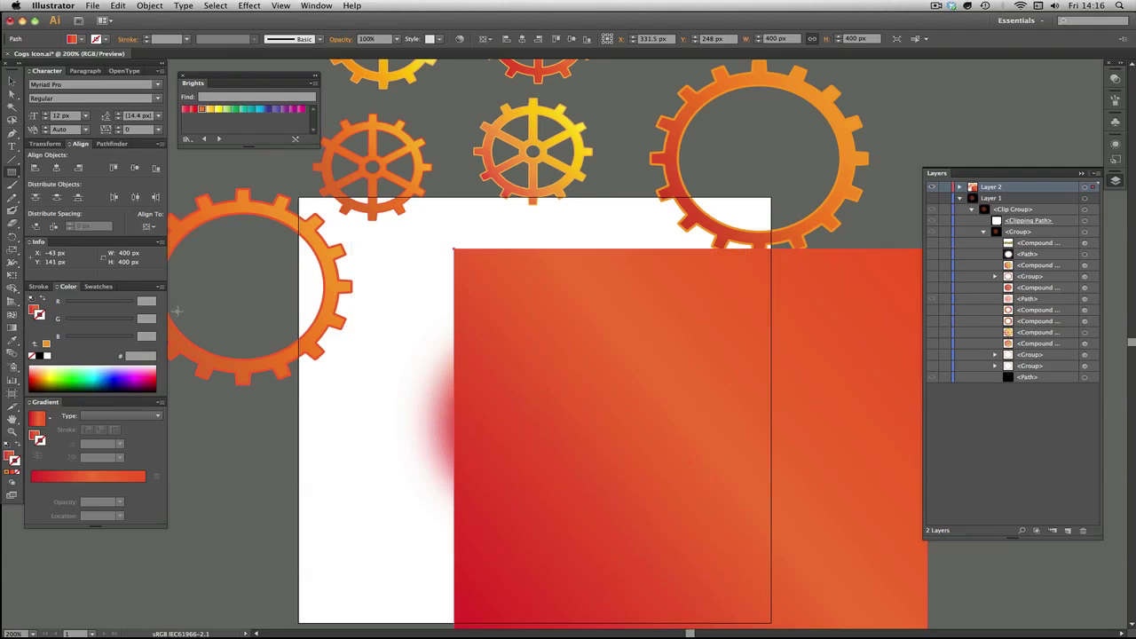
click(135, 169)
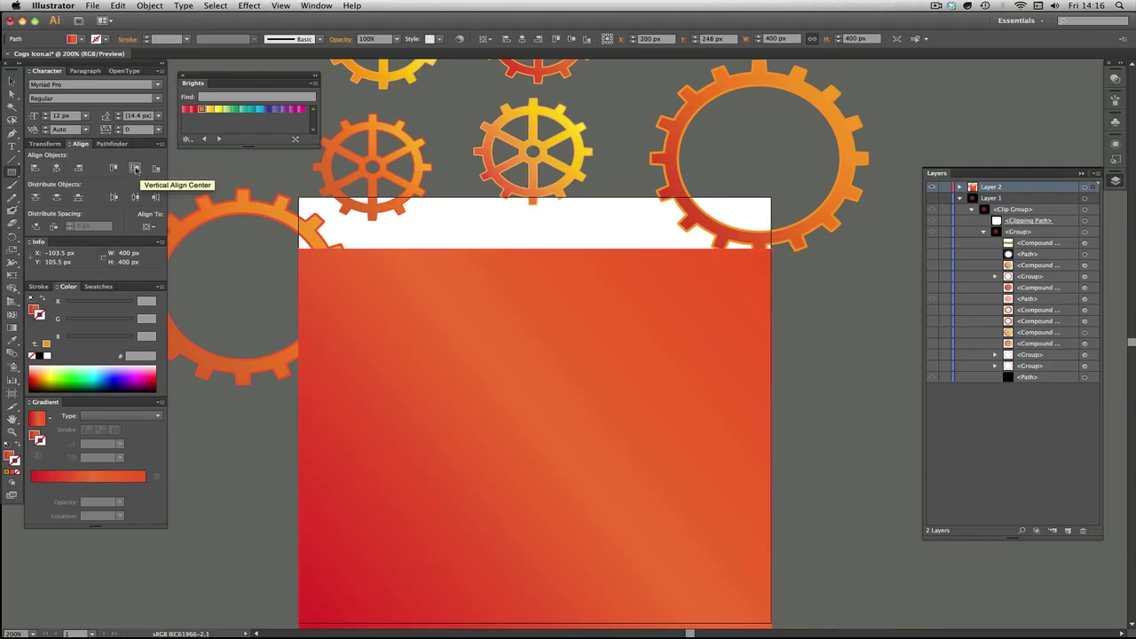
click(135, 169)
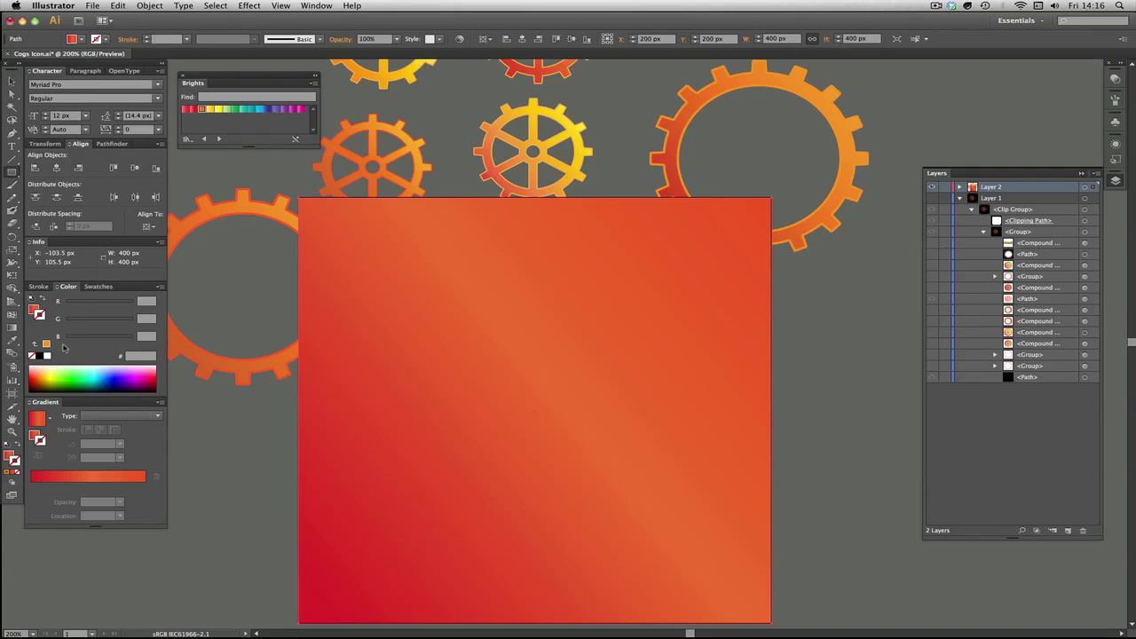
Step: Fill the square black with no outline, then expand Layer 2
click(40, 356)
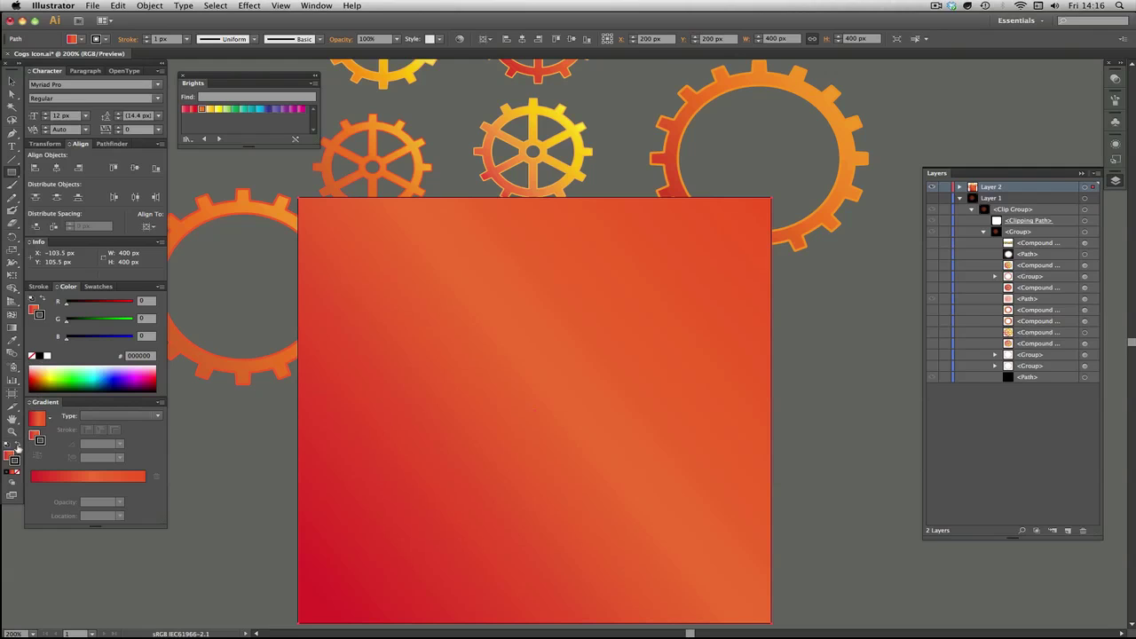
click(18, 448)
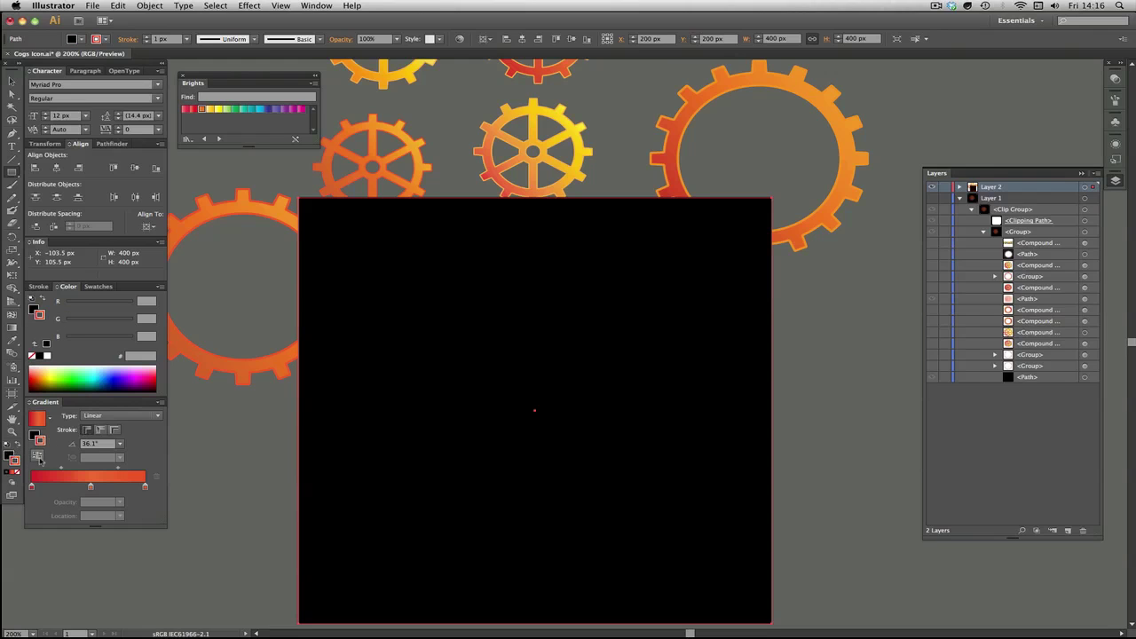
click(16, 473)
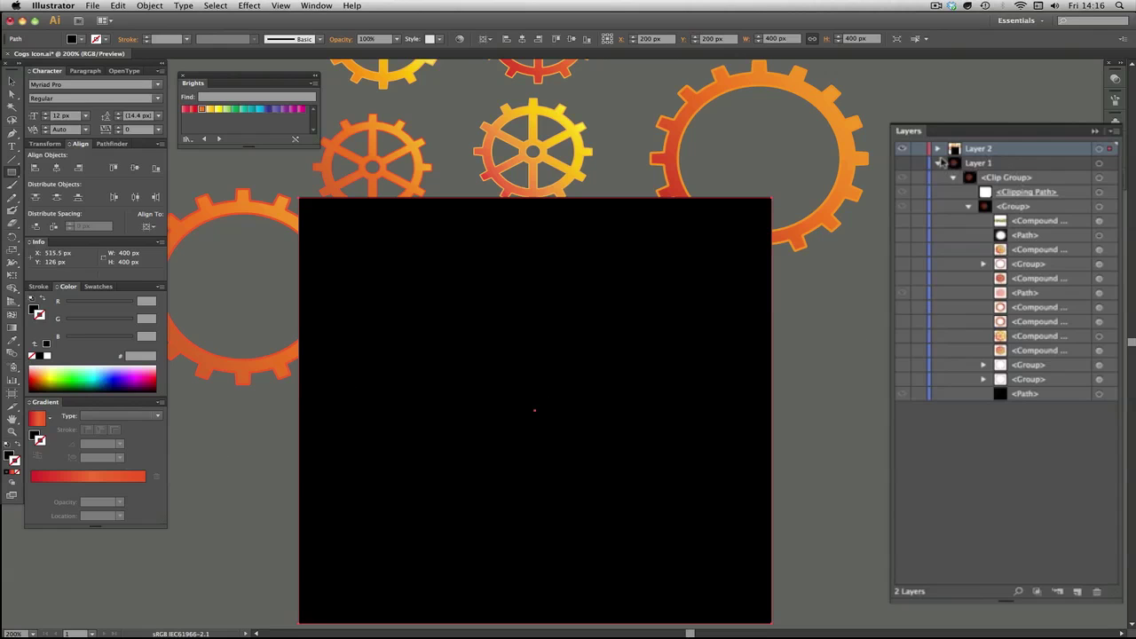
click(941, 158)
click(938, 148)
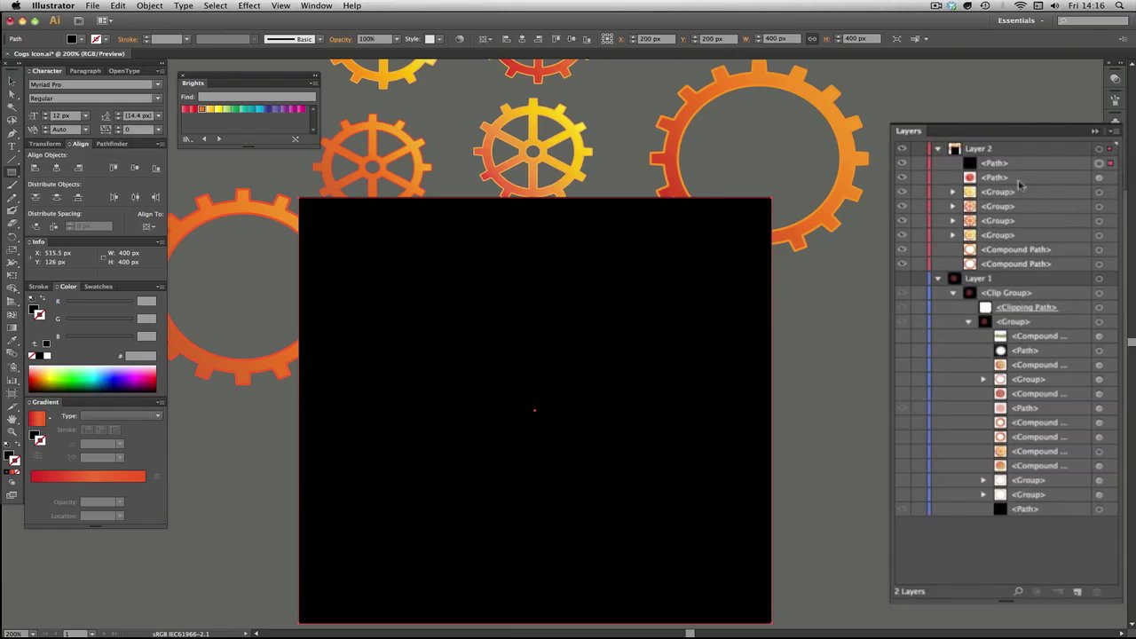
Step: Move the black square's path beneath the other Layer 2 artwork so the blurred glow shows
click(990, 164)
drag(990, 164, 998, 270)
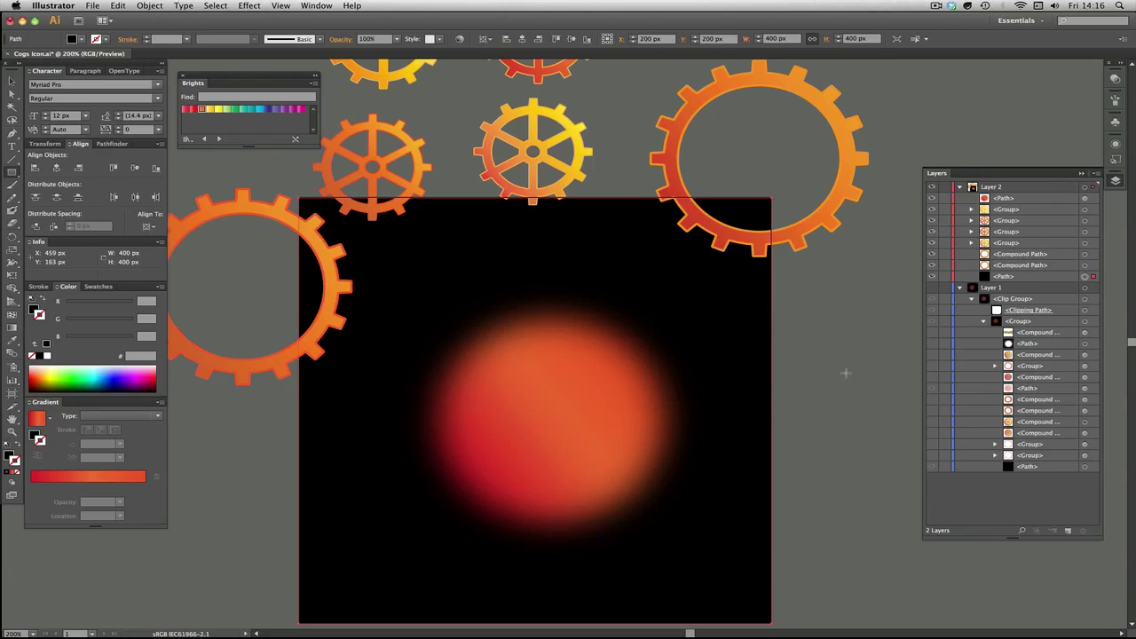
scroll(822, 390, down, 3)
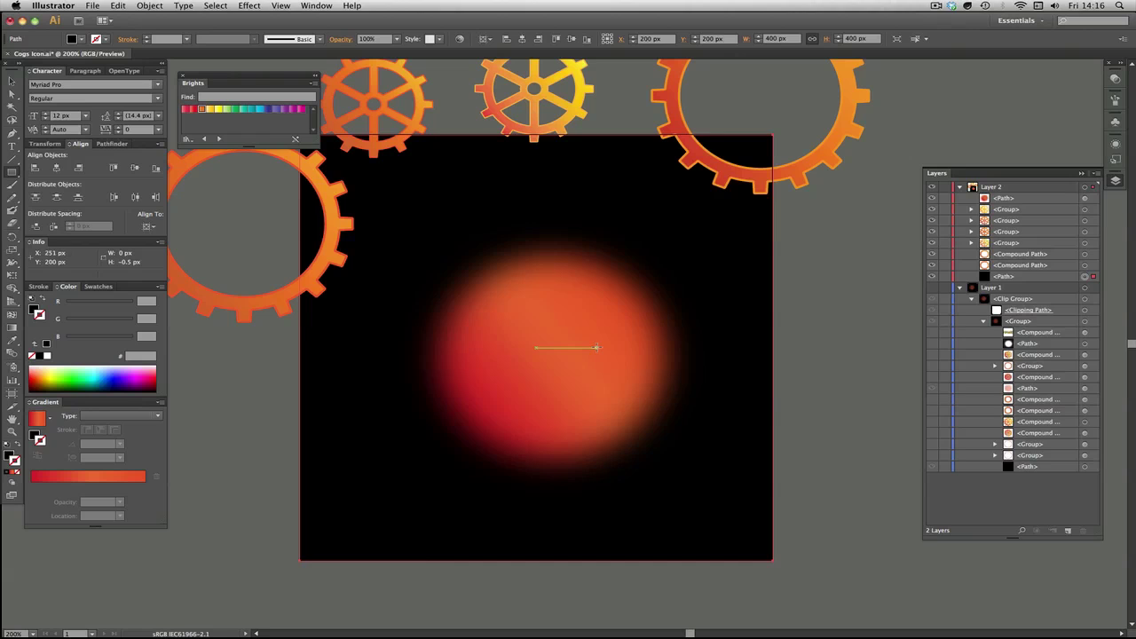
Step: Draw a small circle over the orange glow, then move the large ring gear onto the square's lower right
key(l)
mouse_move(597, 347)
mouse_down()
mouse_move(626, 337)
mouse_move(598, 307)
mouse_move(622, 328)
mouse_up()
key(super+shift+a)
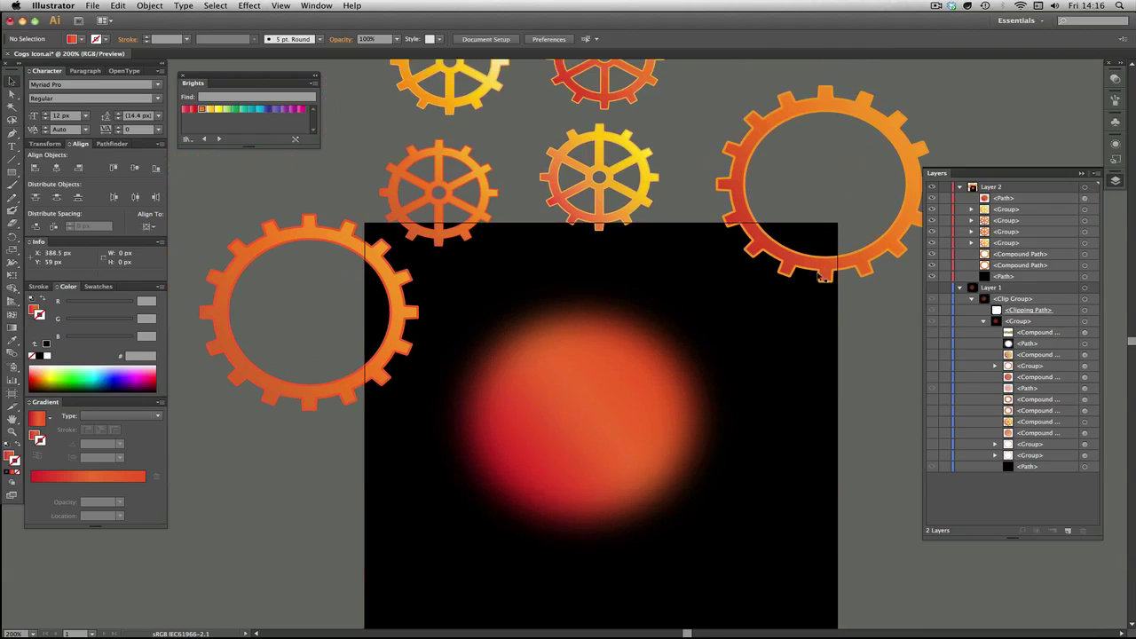
drag(822, 277, 714, 574)
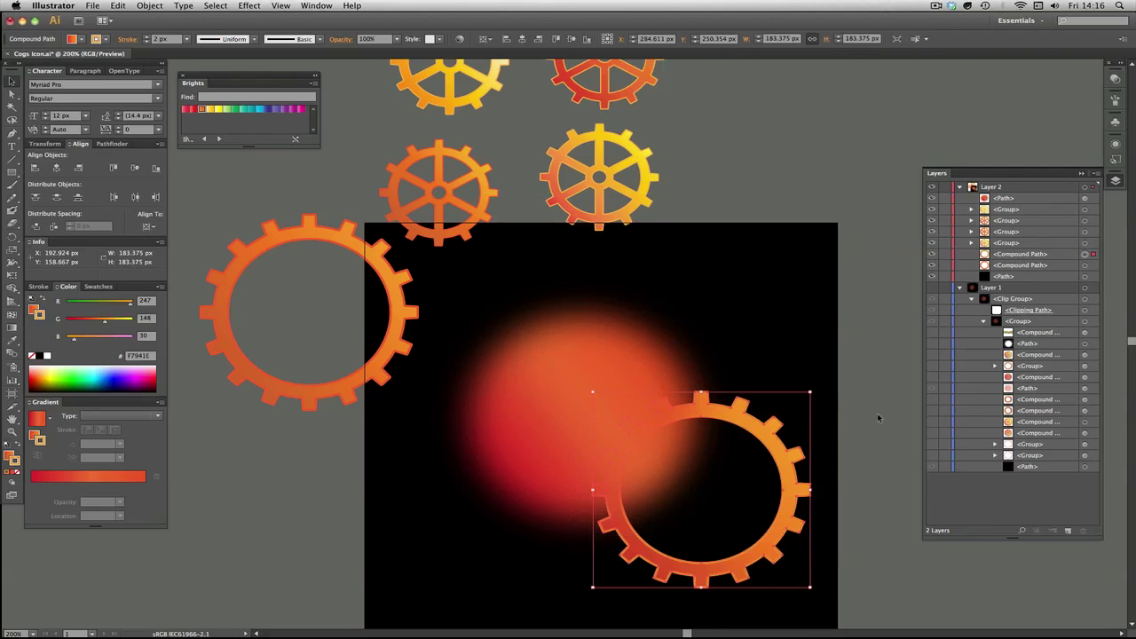